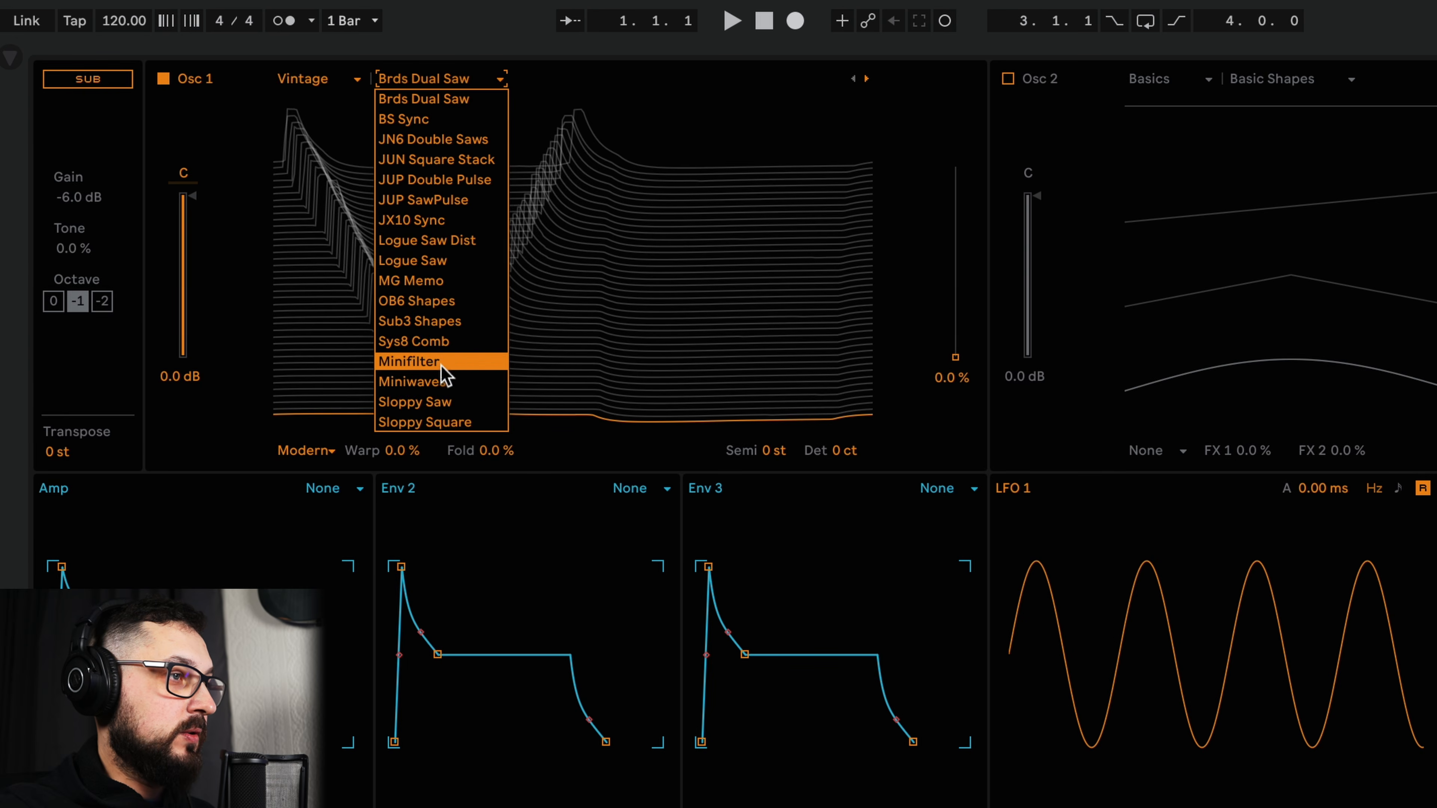
Step: Load the Miniwaves wavetable into Osc 1 and set its wavetable position to 50%
left_click(441, 381)
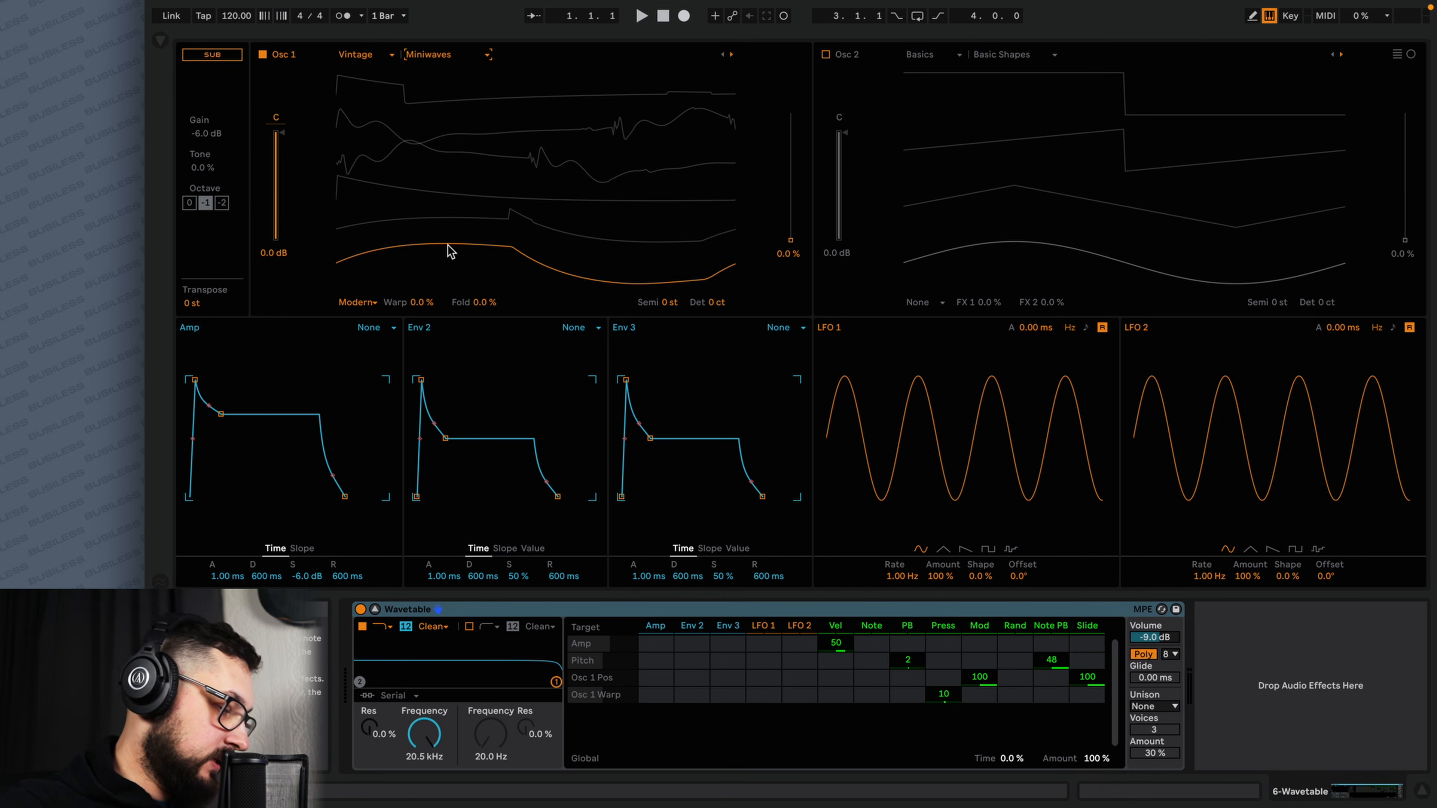
left_click_drag(447, 248, 447, 90)
left_click_drag(348, 91, 349, 276)
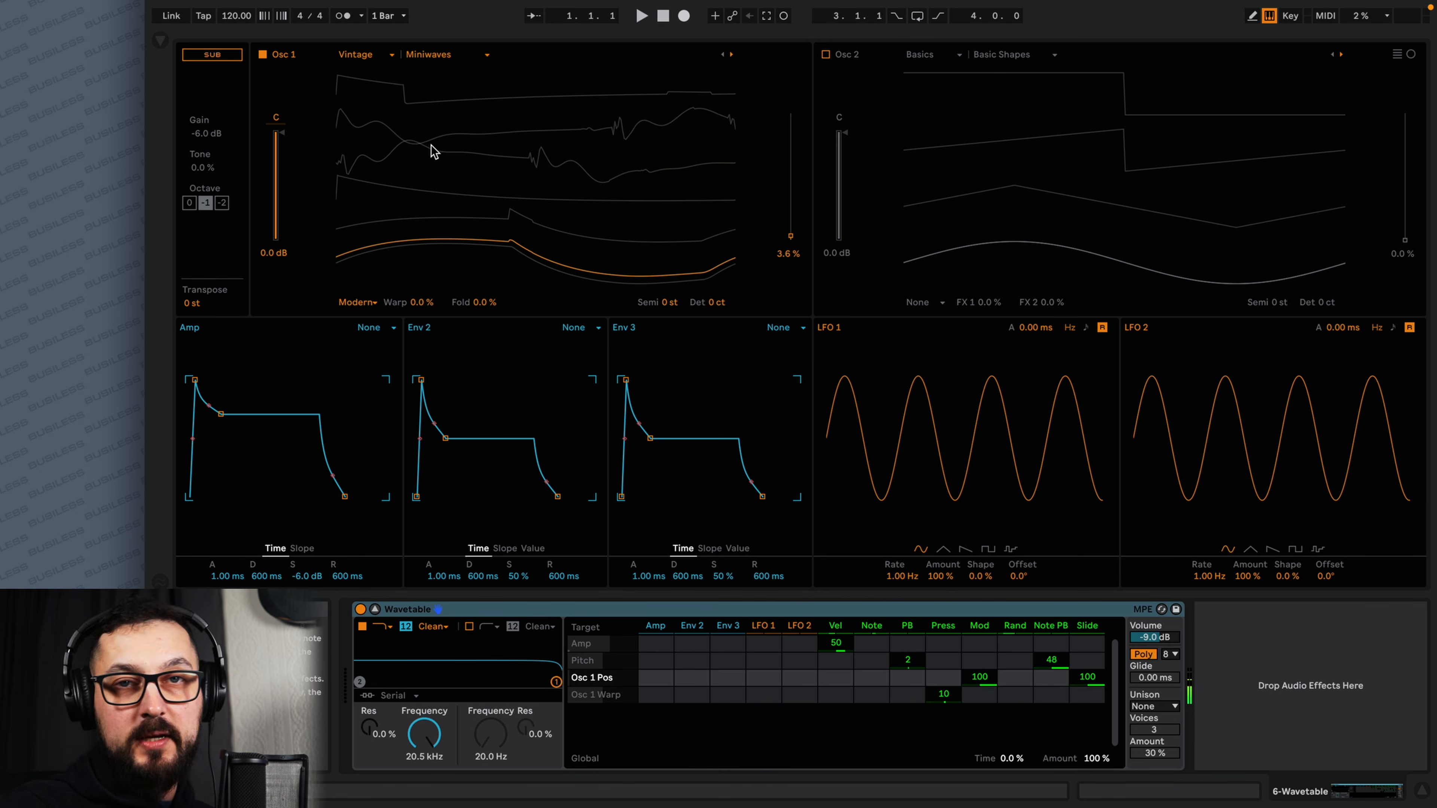
left_click_drag(488, 242, 488, 162)
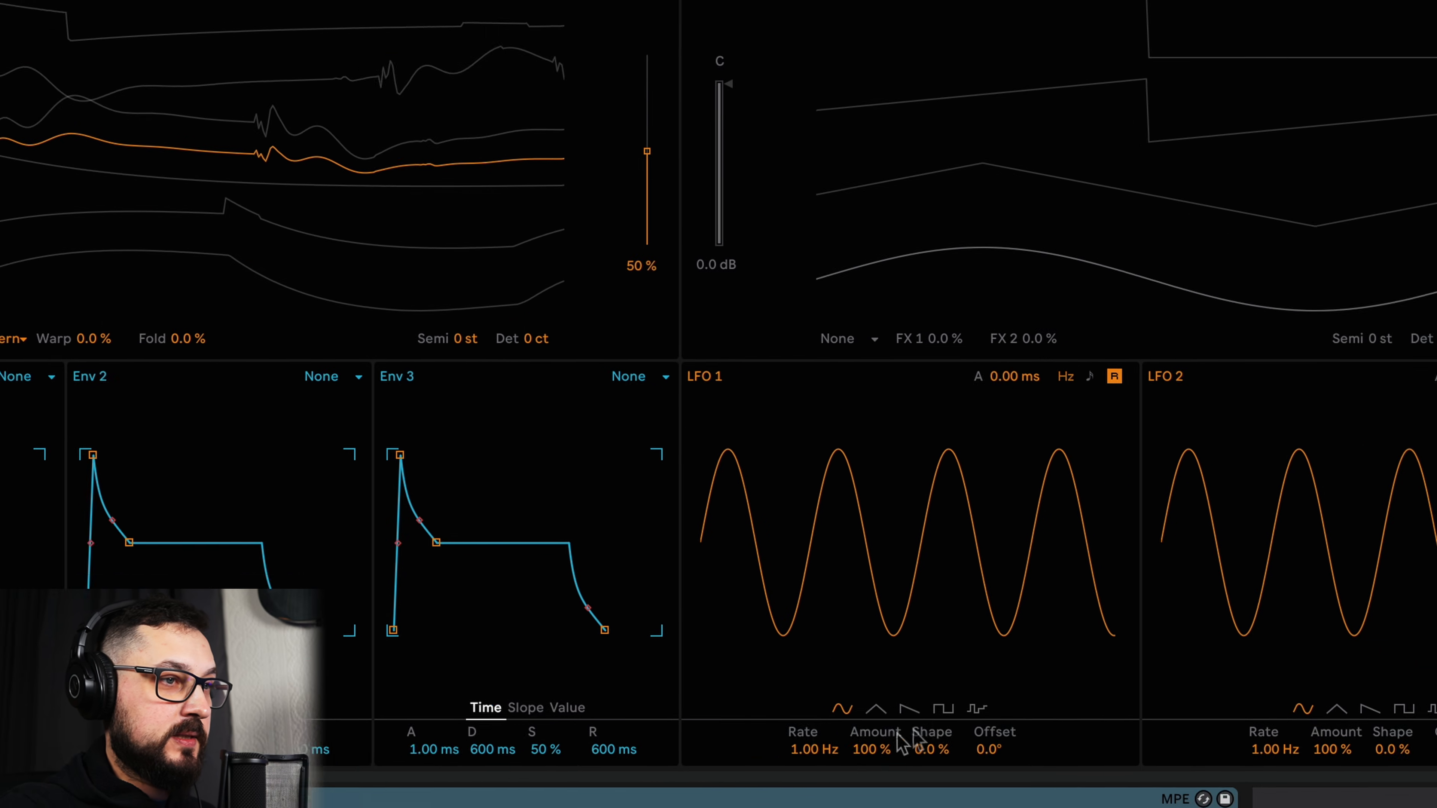
Step: Set LFO 1 to a 0.14 Hz rate and -22% shape, without retrigger, and modulate Osc 1 position with it by 50
left_click_drag(658, 636, 657, 667)
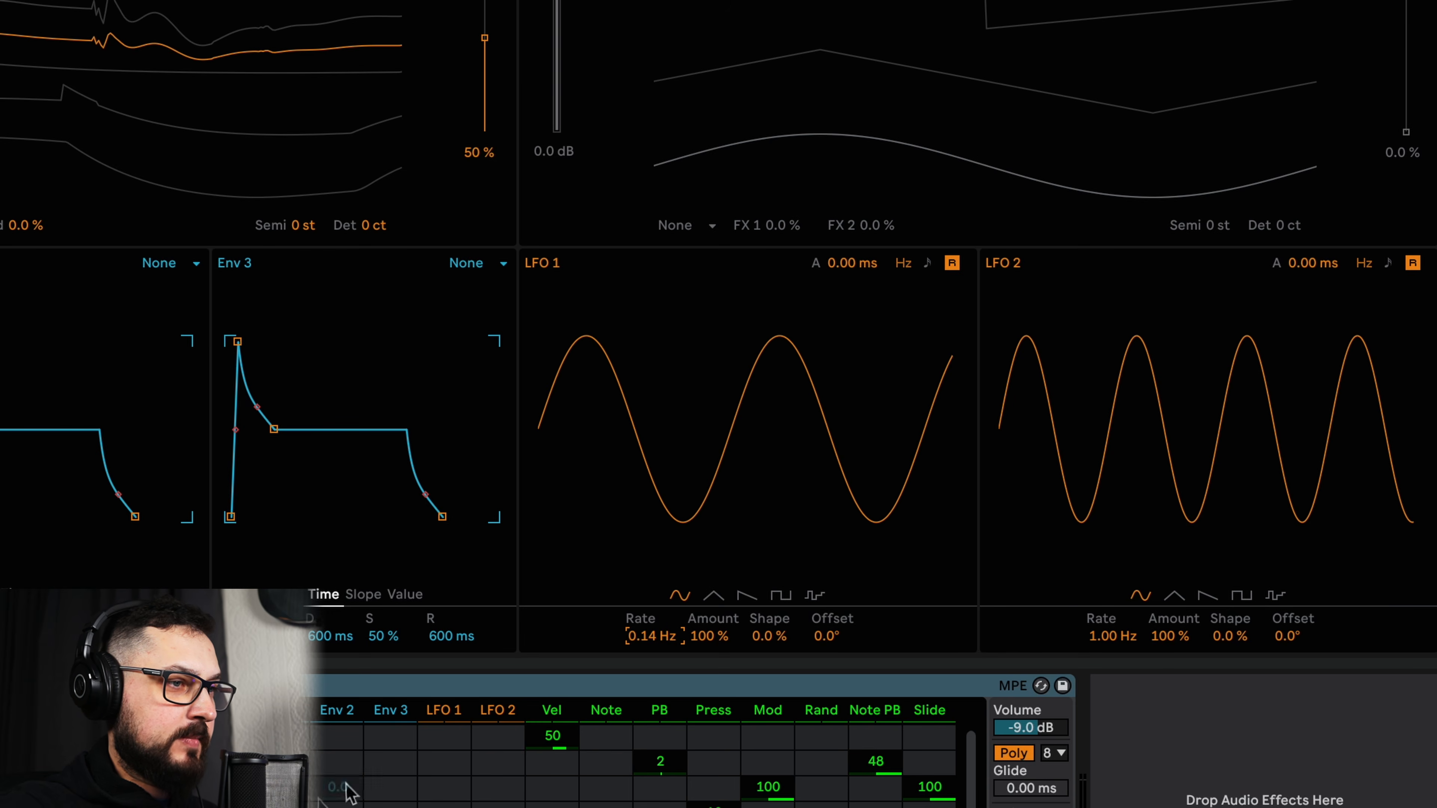
left_click(633, 120)
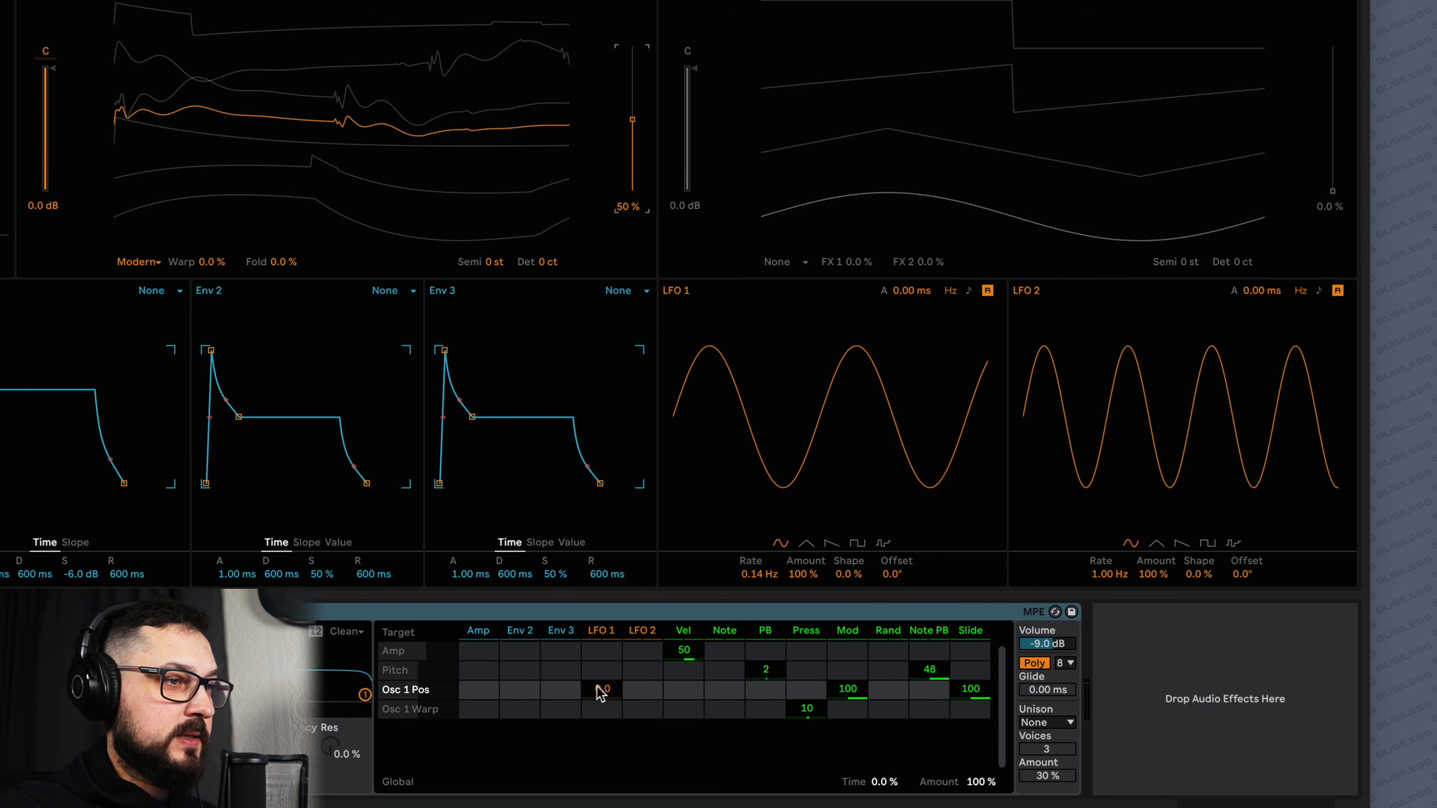
left_click_drag(604, 694, 603, 678)
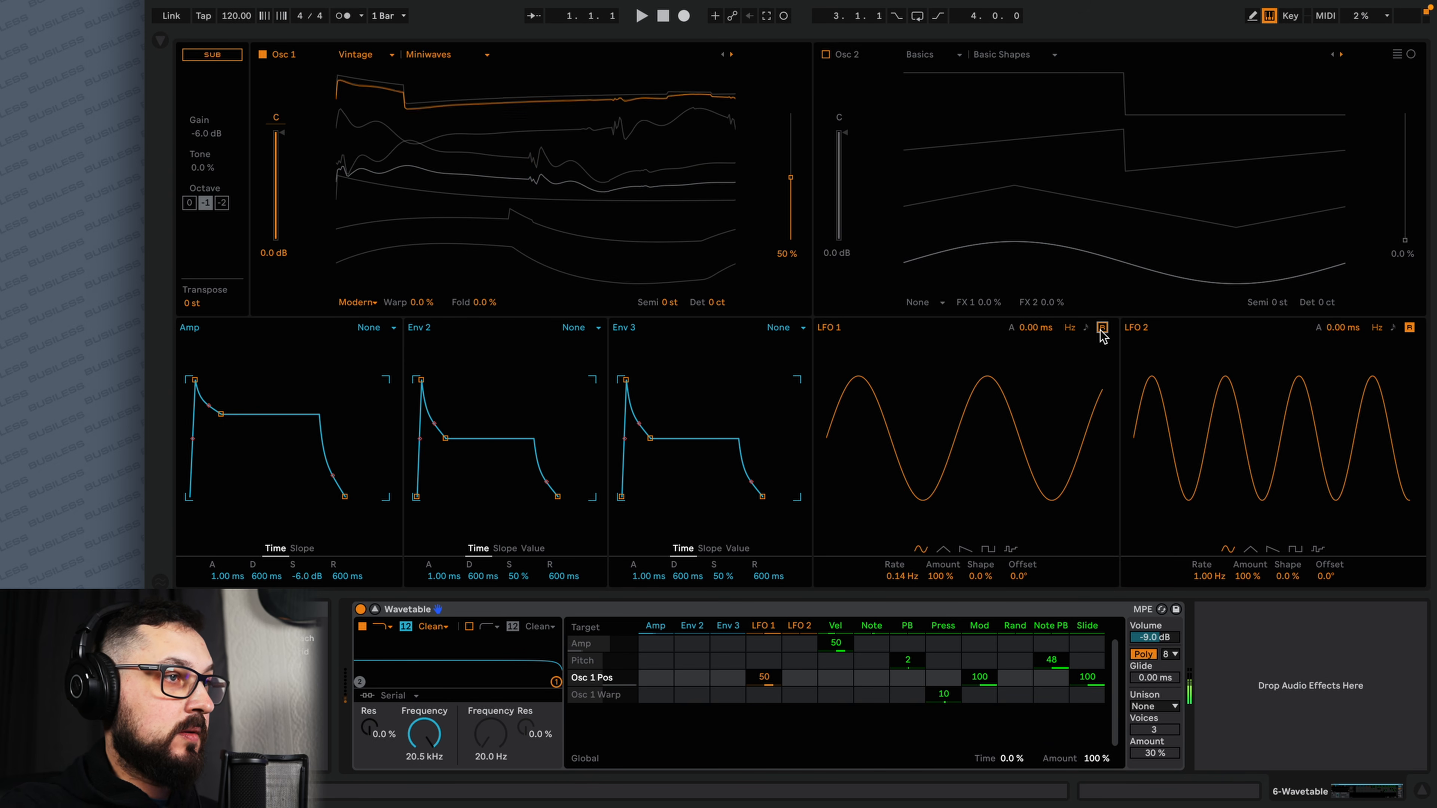
left_click_drag(988, 571, 987, 588)
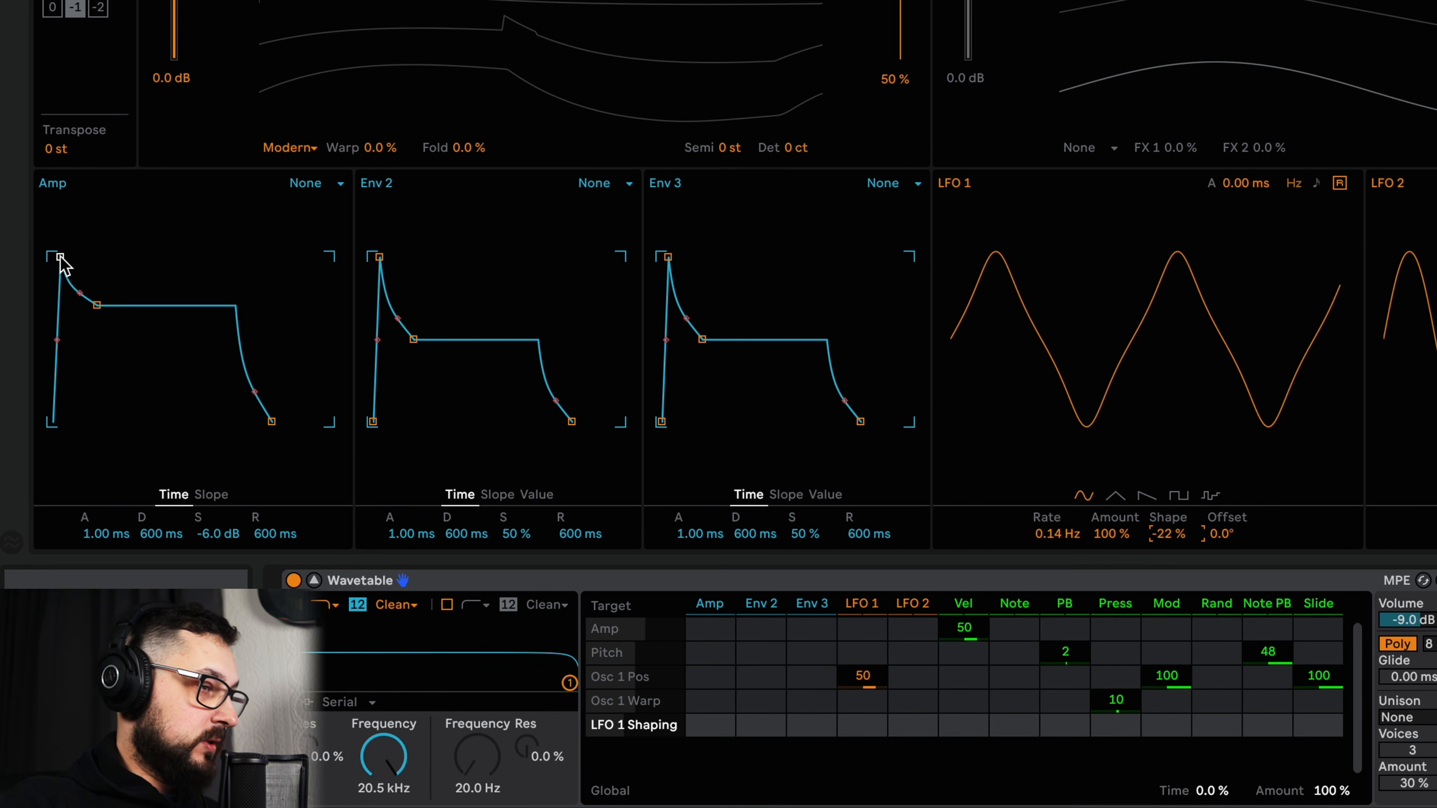
Step: Shape the Amp envelope with 3.05 s attack, 1.69 s decay, -6.4 dB sustain and 5.04 s release
left_click_drag(61, 257, 105, 256)
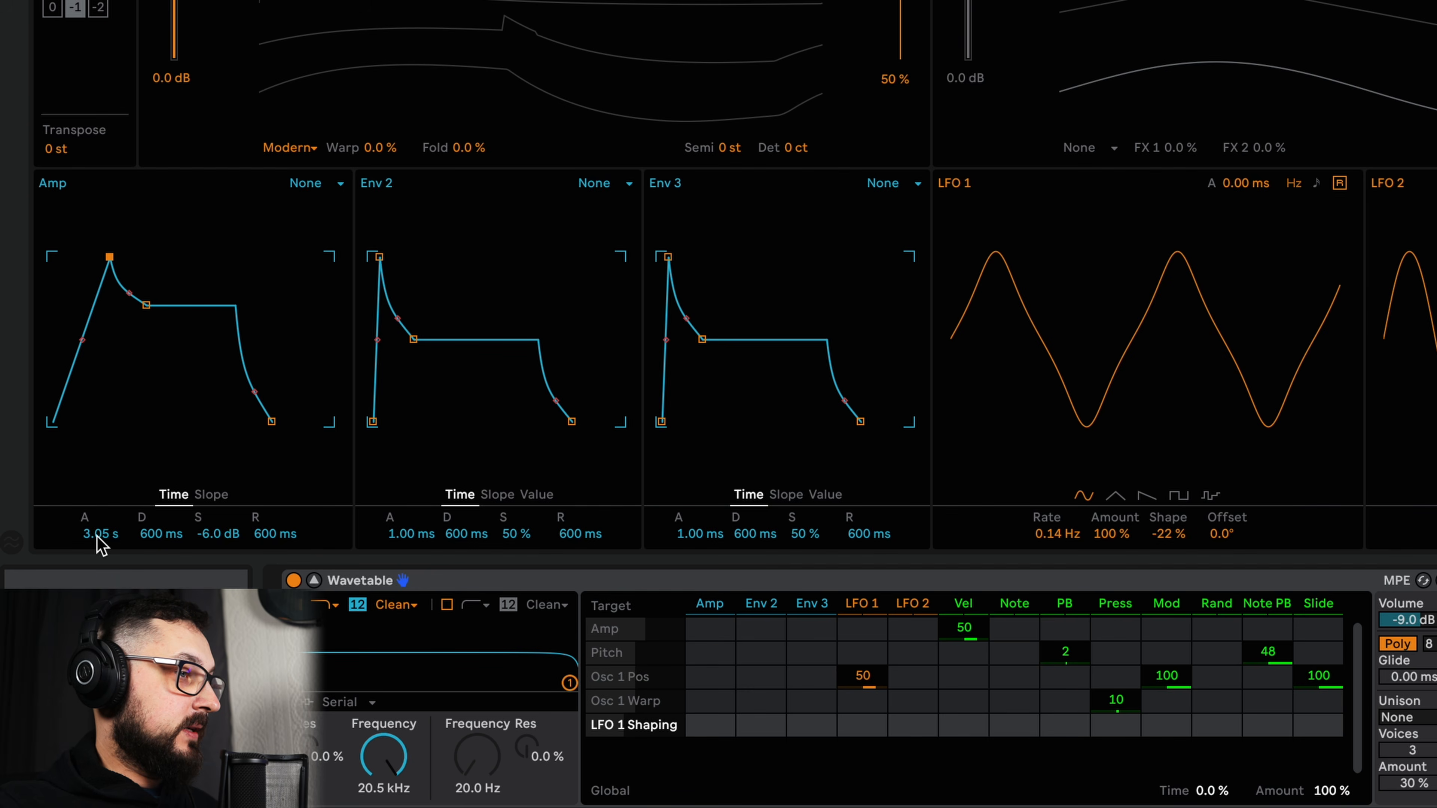
left_click_drag(281, 421, 295, 421)
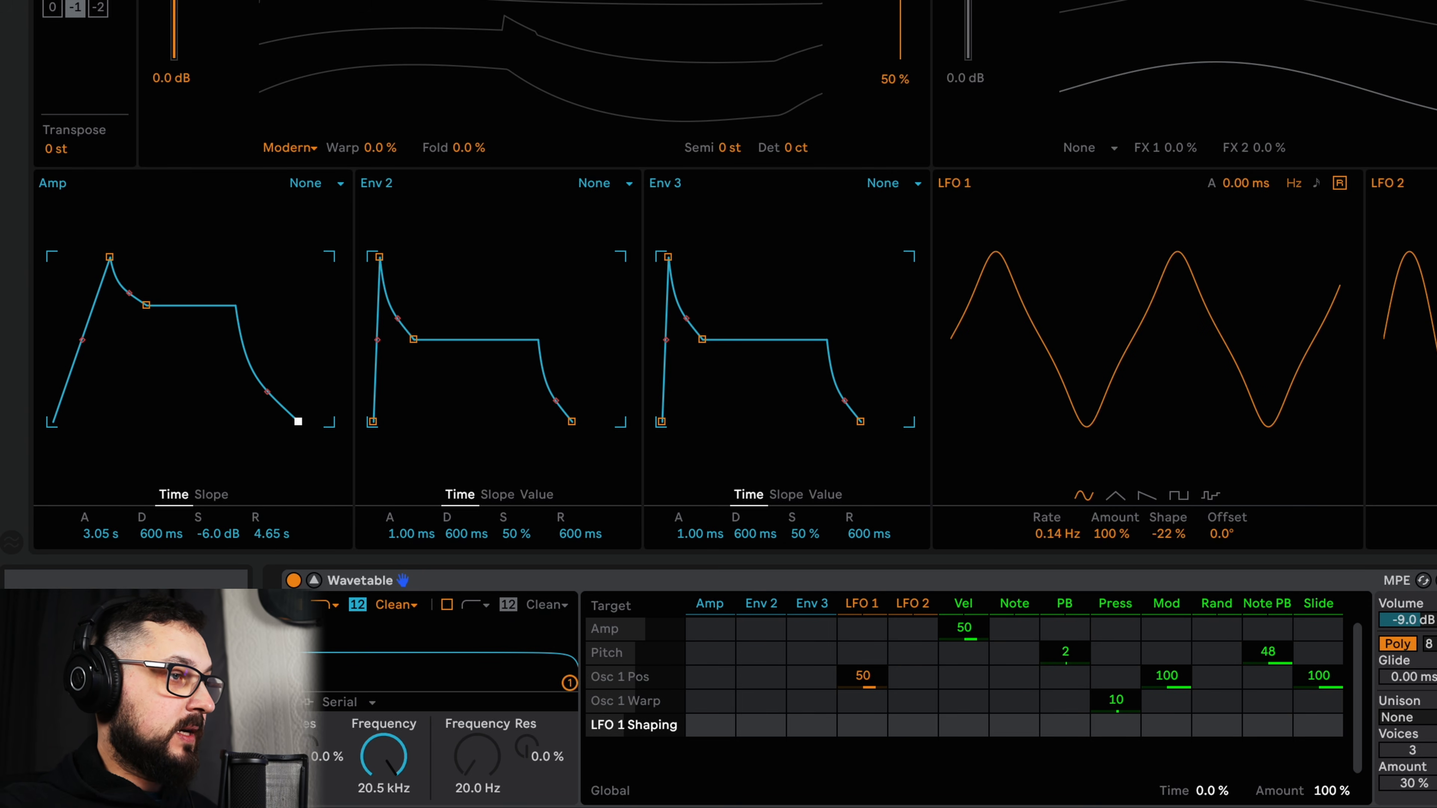
left_click_drag(268, 392, 269, 396)
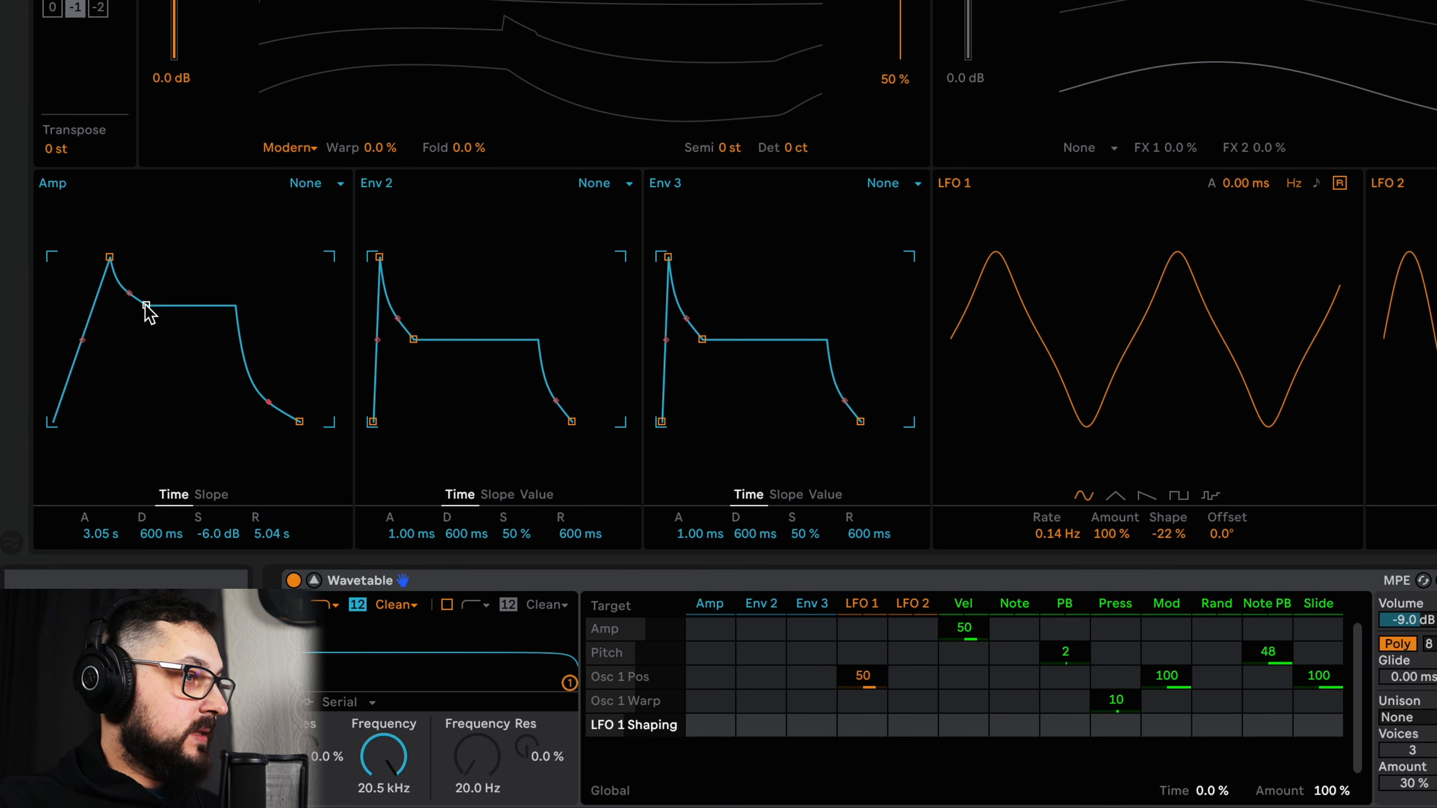
left_click_drag(146, 306, 156, 307)
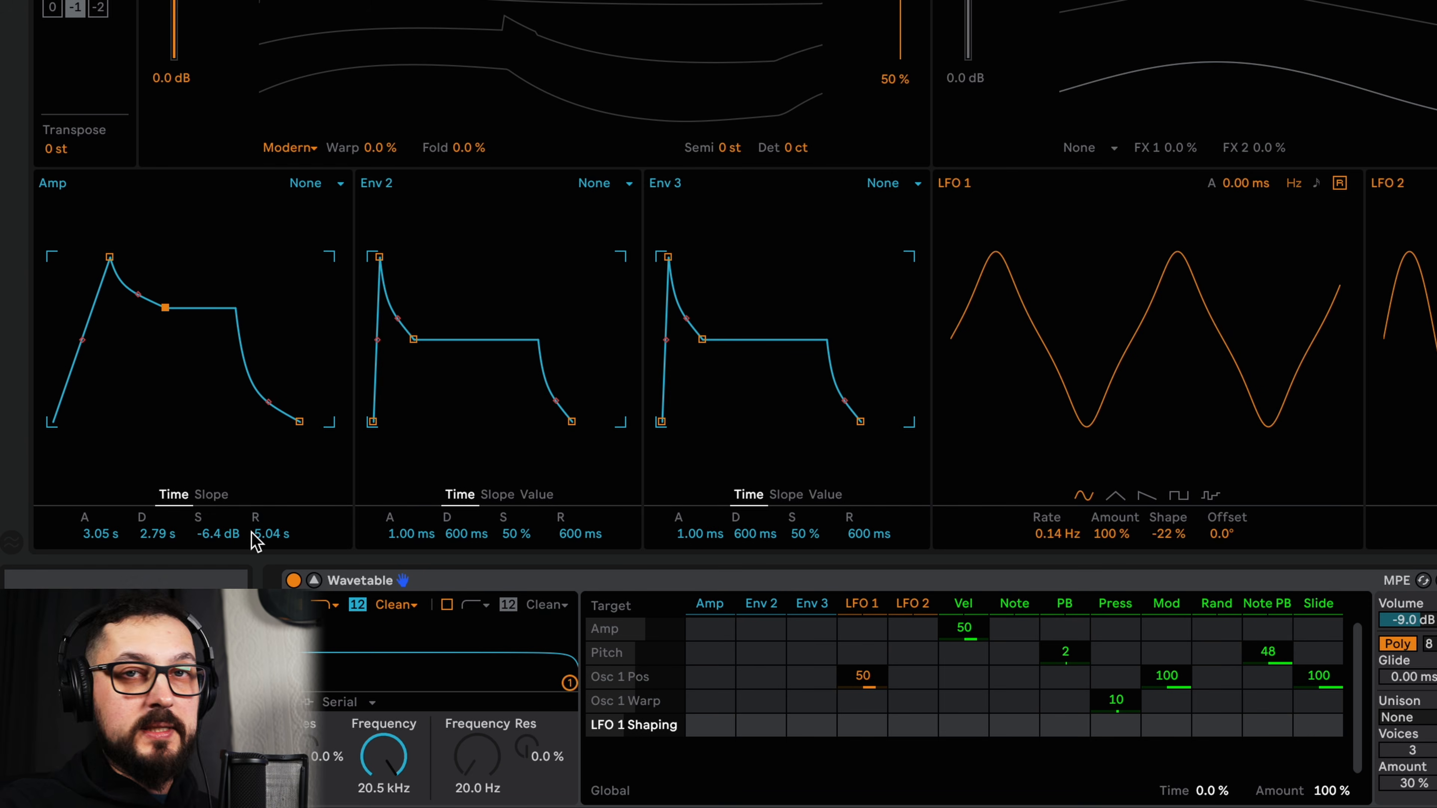
left_click_drag(159, 534, 158, 504)
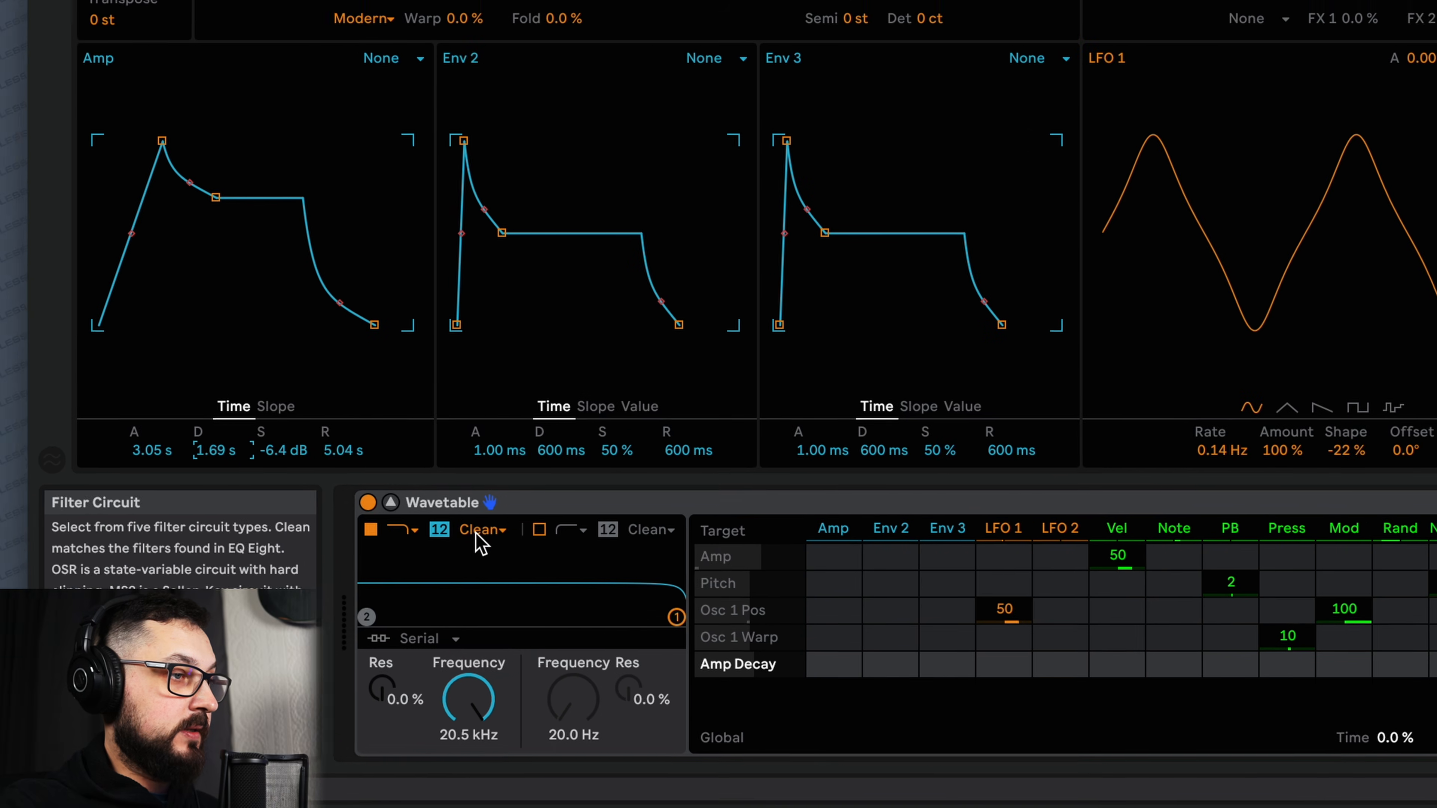
Step: Switch Filter 1 to the OSR circuit with 591 Hz frequency, 52% resonance and 3.94 dB drive
left_click(436, 623)
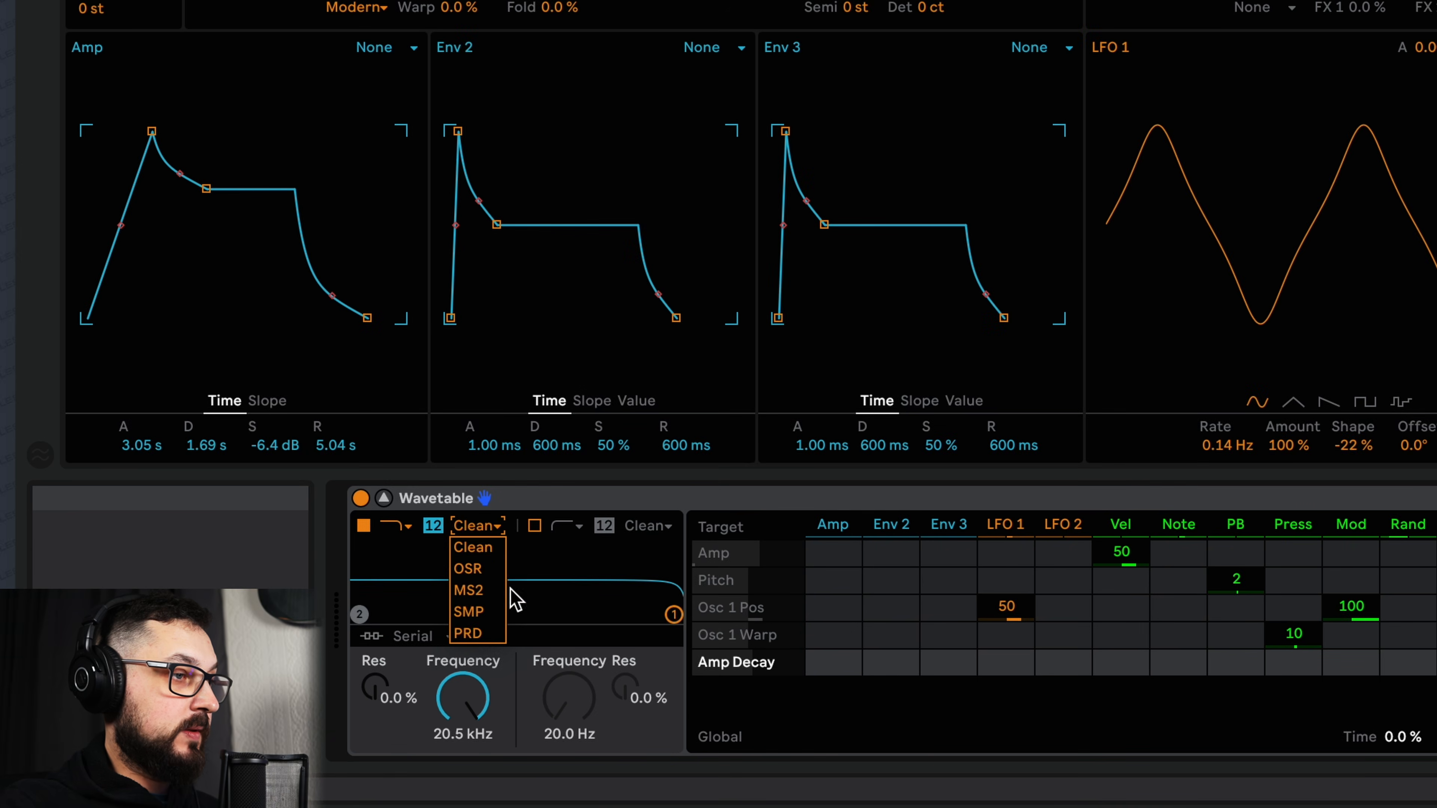
left_click(465, 569)
left_click_drag(670, 615, 517, 585)
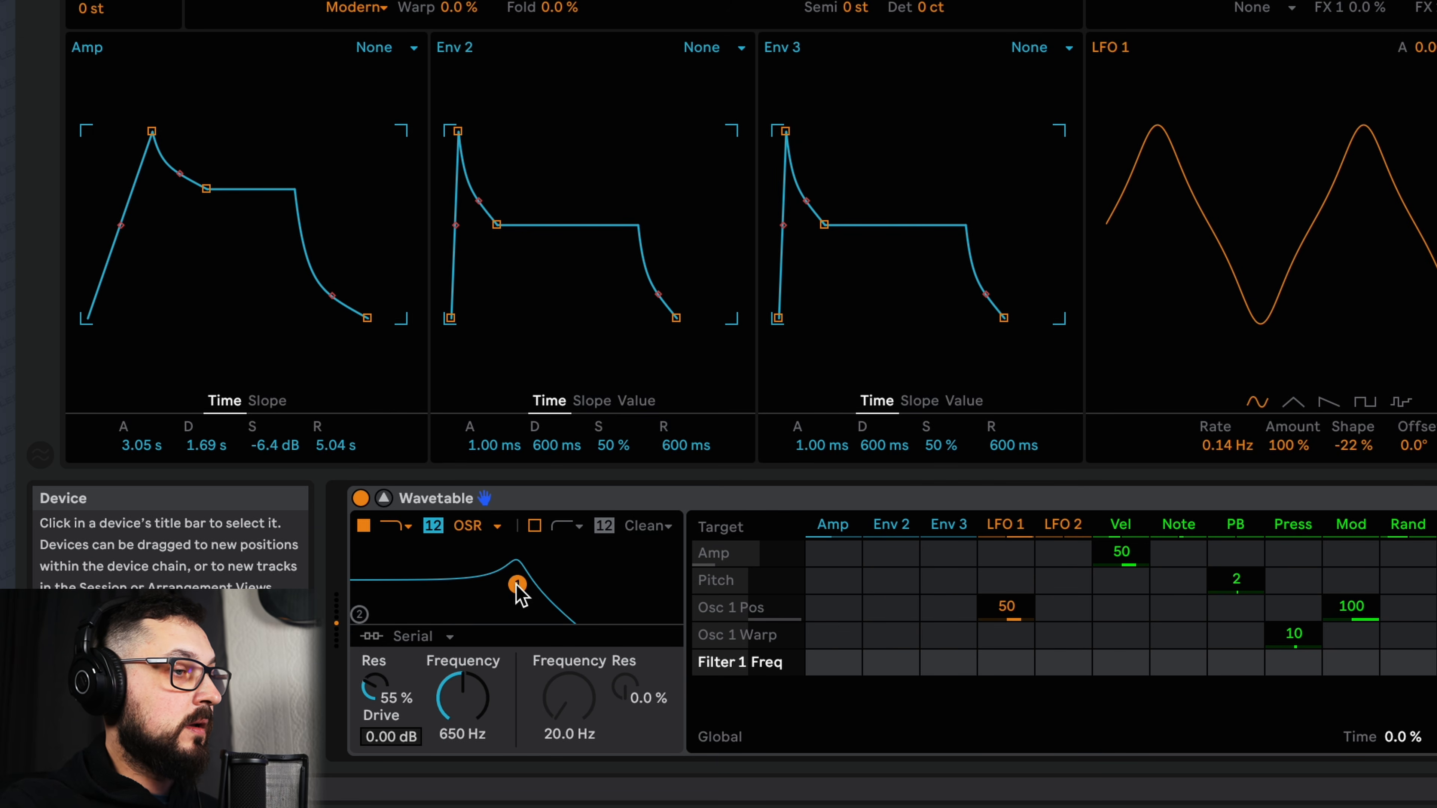
left_click_drag(390, 736, 391, 732)
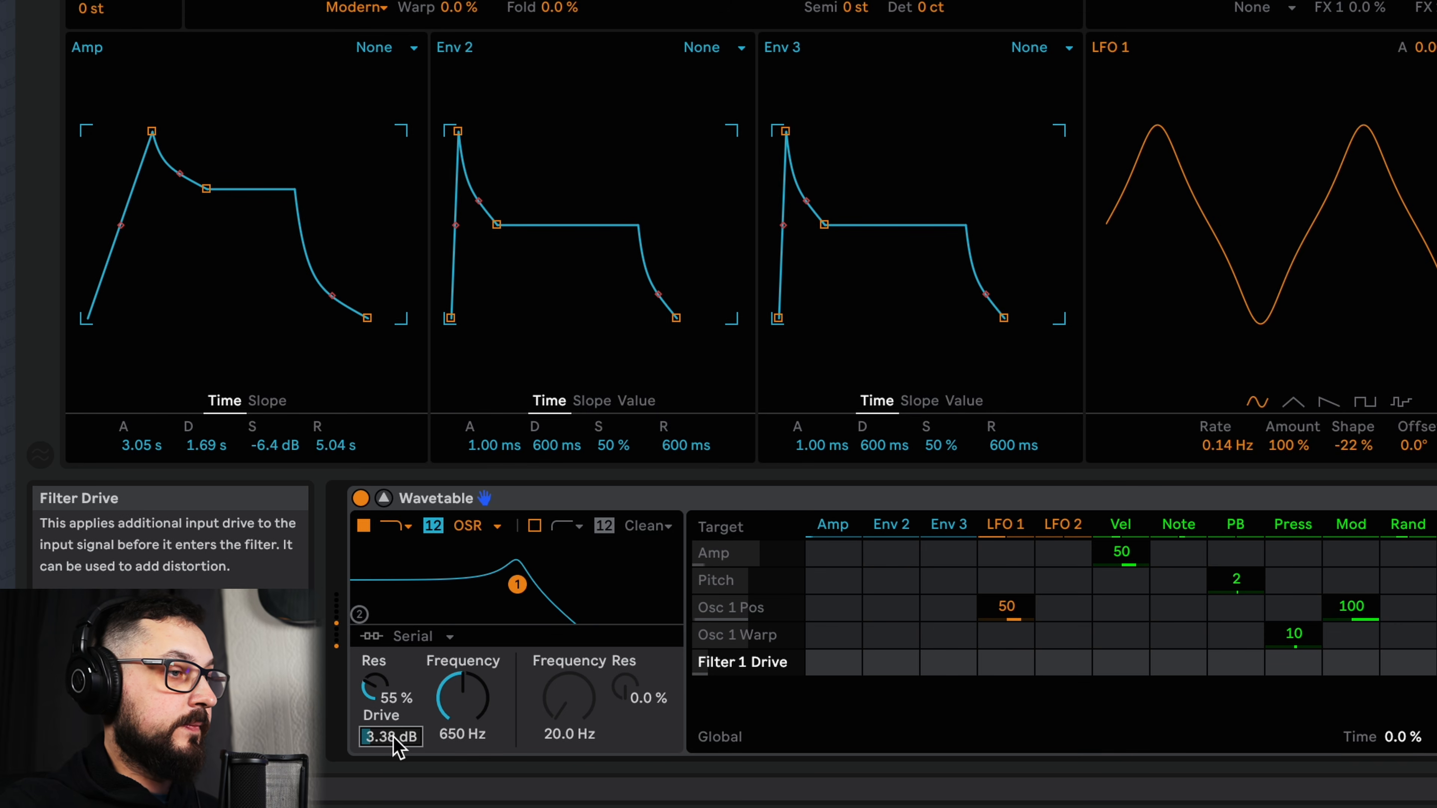
mouse_move(518, 584)
left_mouse_down()
mouse_move(562, 586)
mouse_move(513, 587)
left_mouse_up()
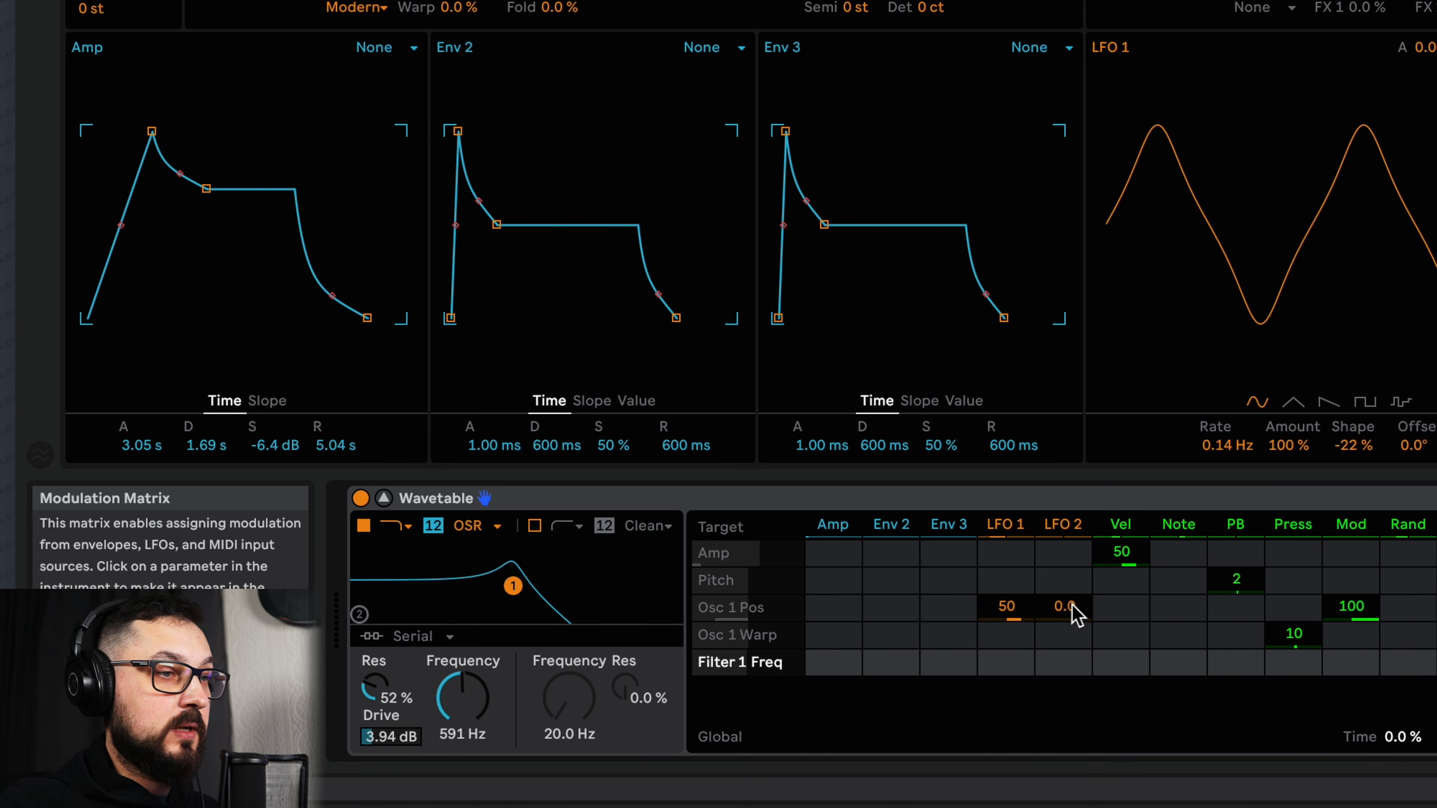
Step: Modulate Filter 1 frequency by 22 with LFO 2 at a 0.03 Hz rate, and set the filter's resonance to 31%
left_click_drag(1412, 445, 1412, 515)
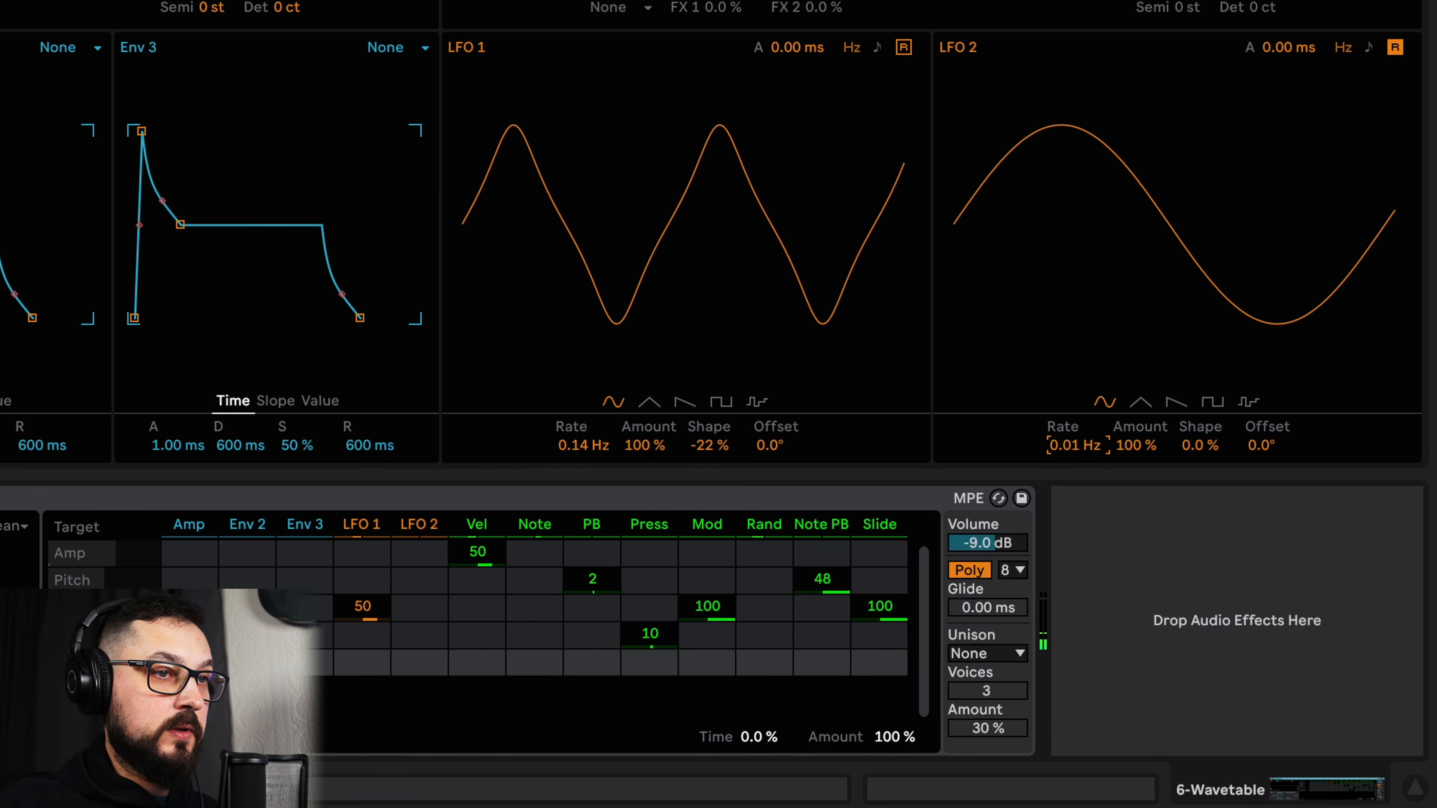
mouse_move(1075, 445)
left_mouse_down()
mouse_move(1075, 422)
mouse_move(1101, 453)
left_mouse_up()
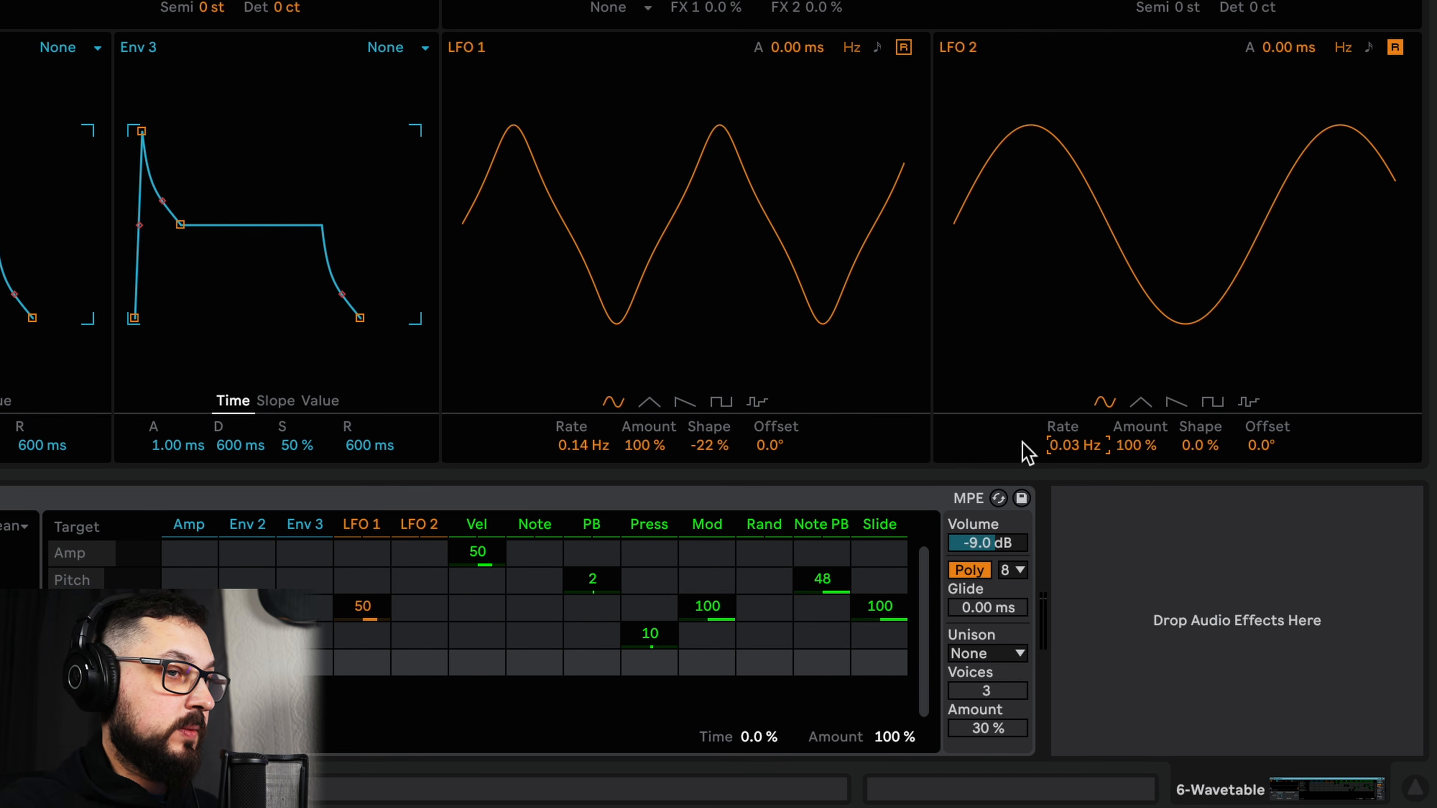
left_click(448, 700)
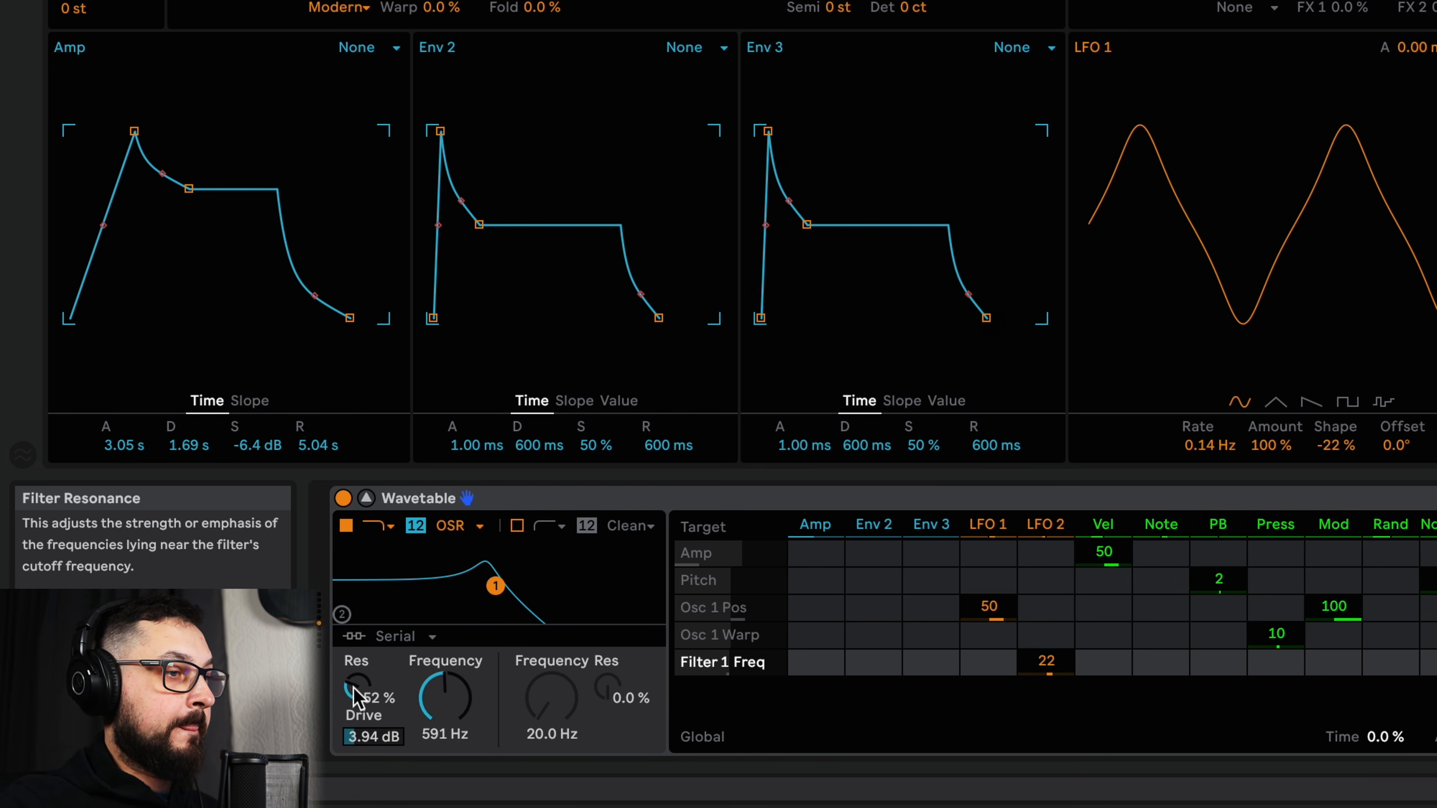
left_click_drag(355, 694, 355, 719)
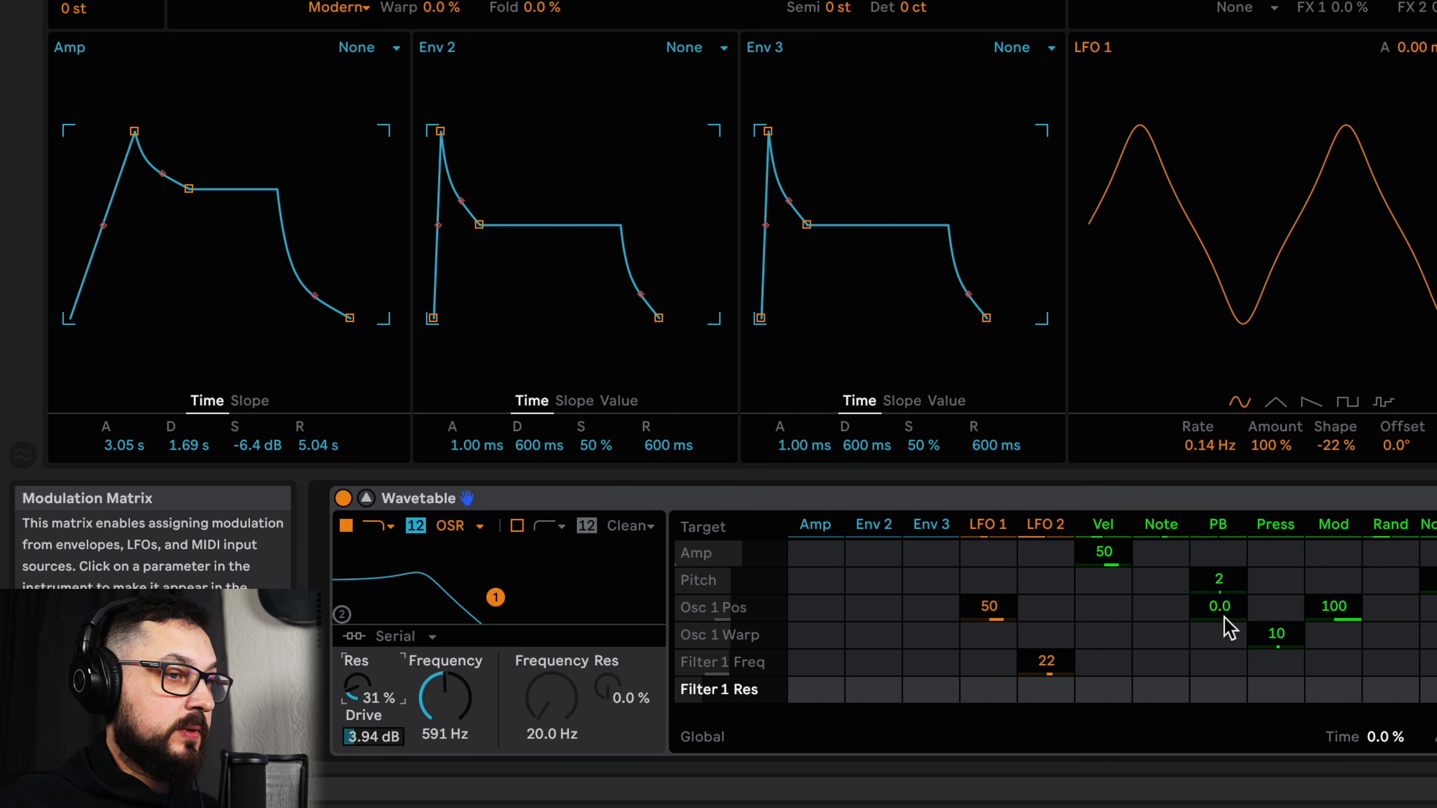
Step: Shape Env 2 with 262 ms attack, 1.18 s decay, 42% sustain and 219 ms release
left_click_drag(441, 132, 465, 131)
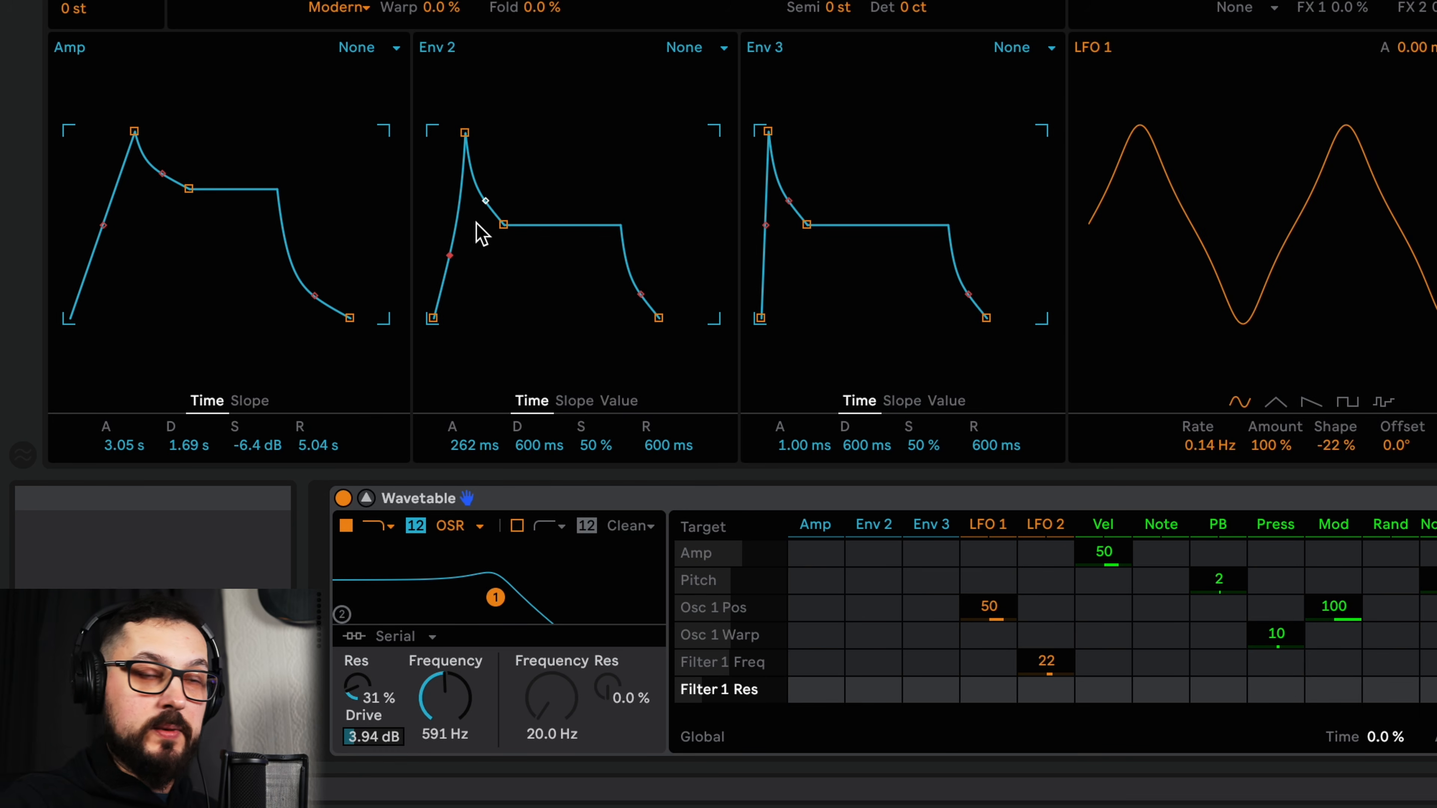
mouse_move(506, 228)
left_mouse_down()
mouse_move(513, 215)
mouse_move(515, 226)
left_mouse_up()
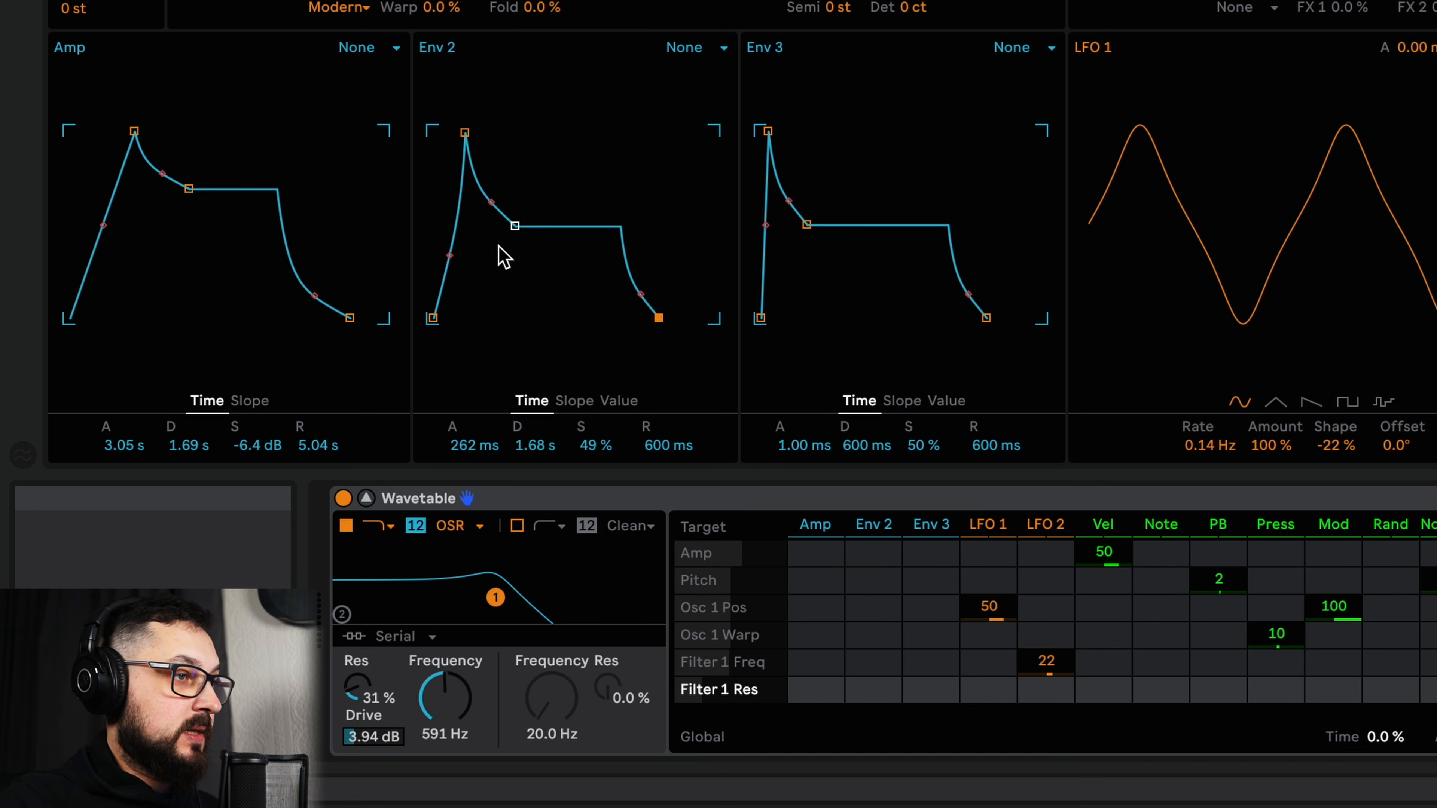
left_click_drag(514, 226, 510, 238)
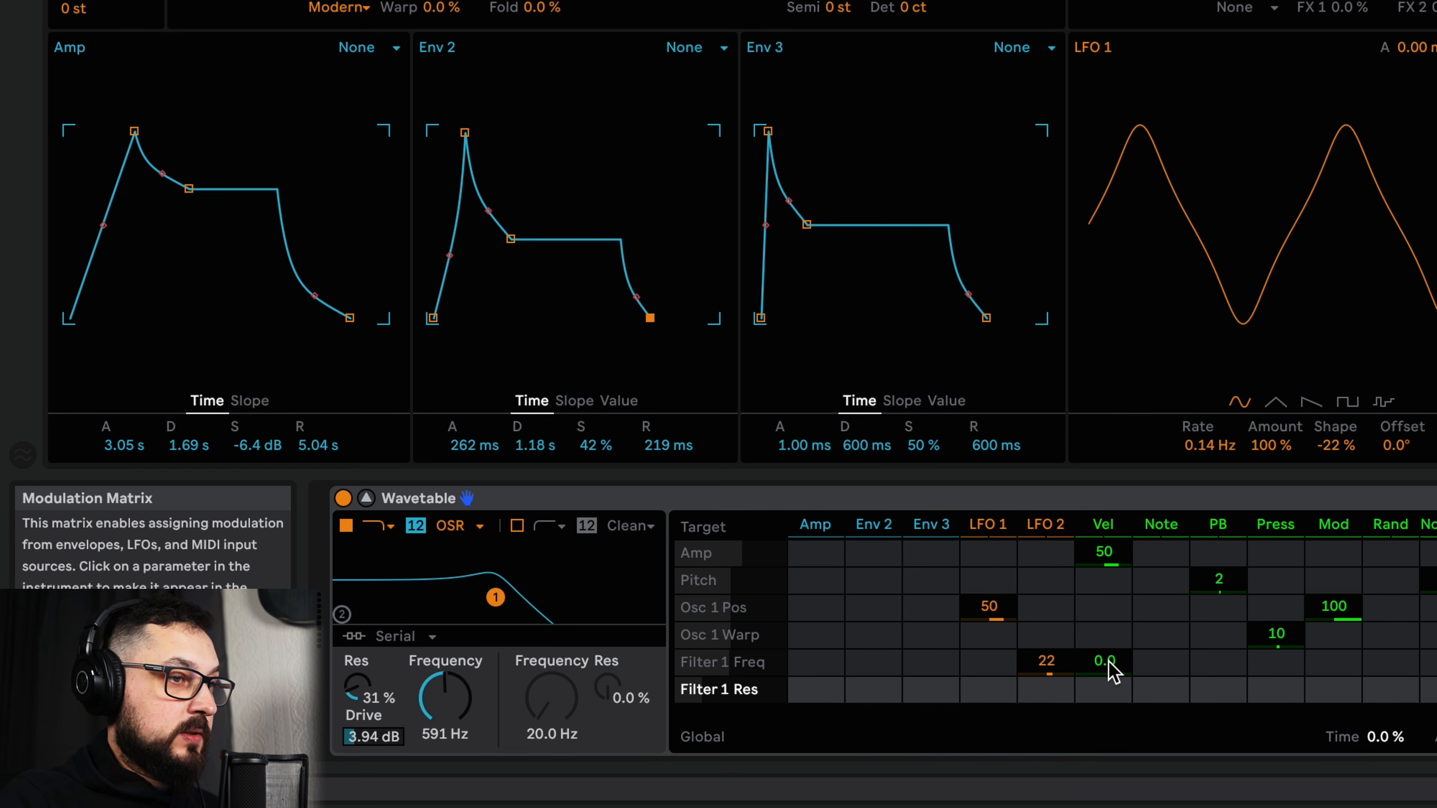
Step: Set Filter 1 to 1.08 kHz and 42% resonance, modulating its frequency by -7.8 from Env 2 and 20 from LFO 2
left_click_drag(885, 667, 885, 703)
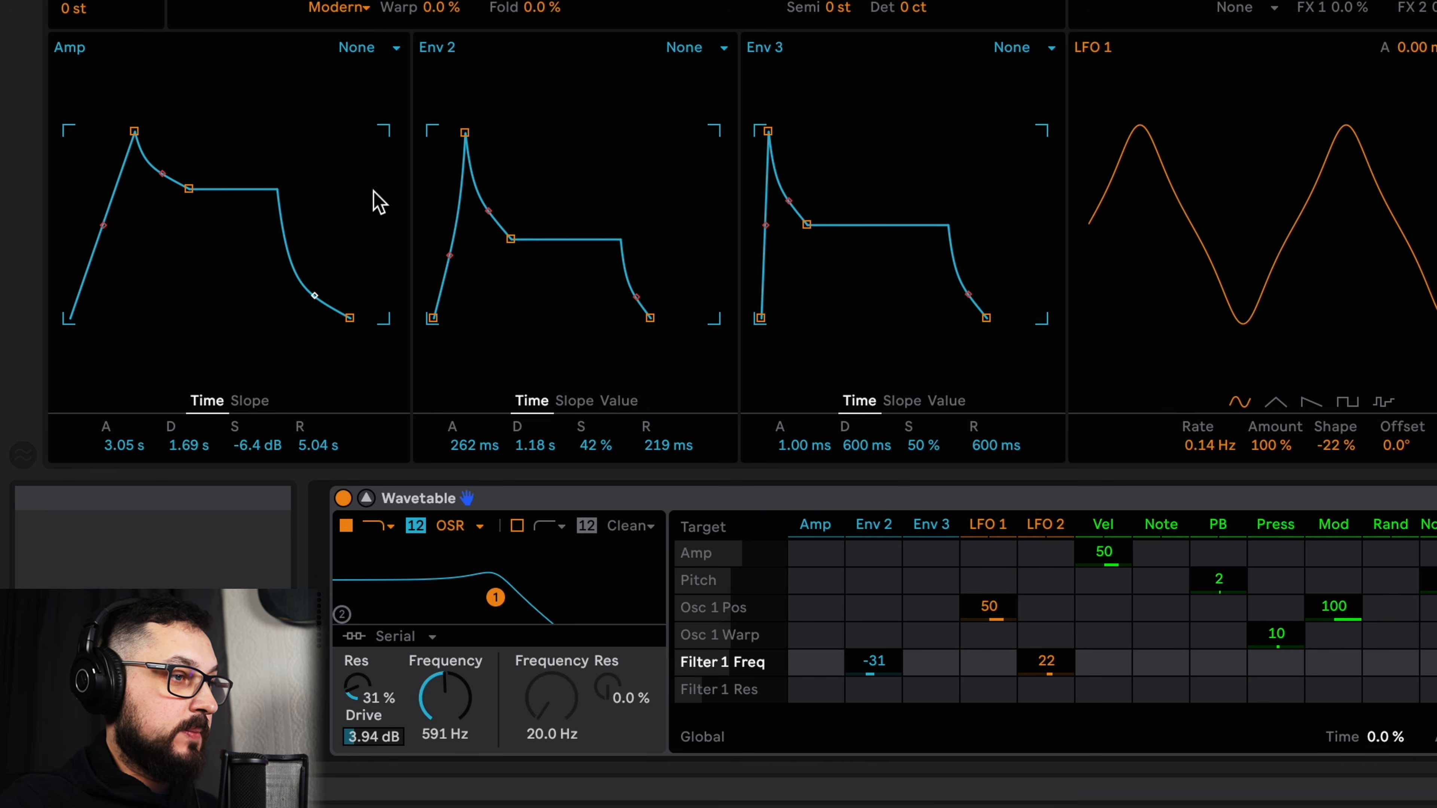
left_click_drag(883, 668, 882, 638)
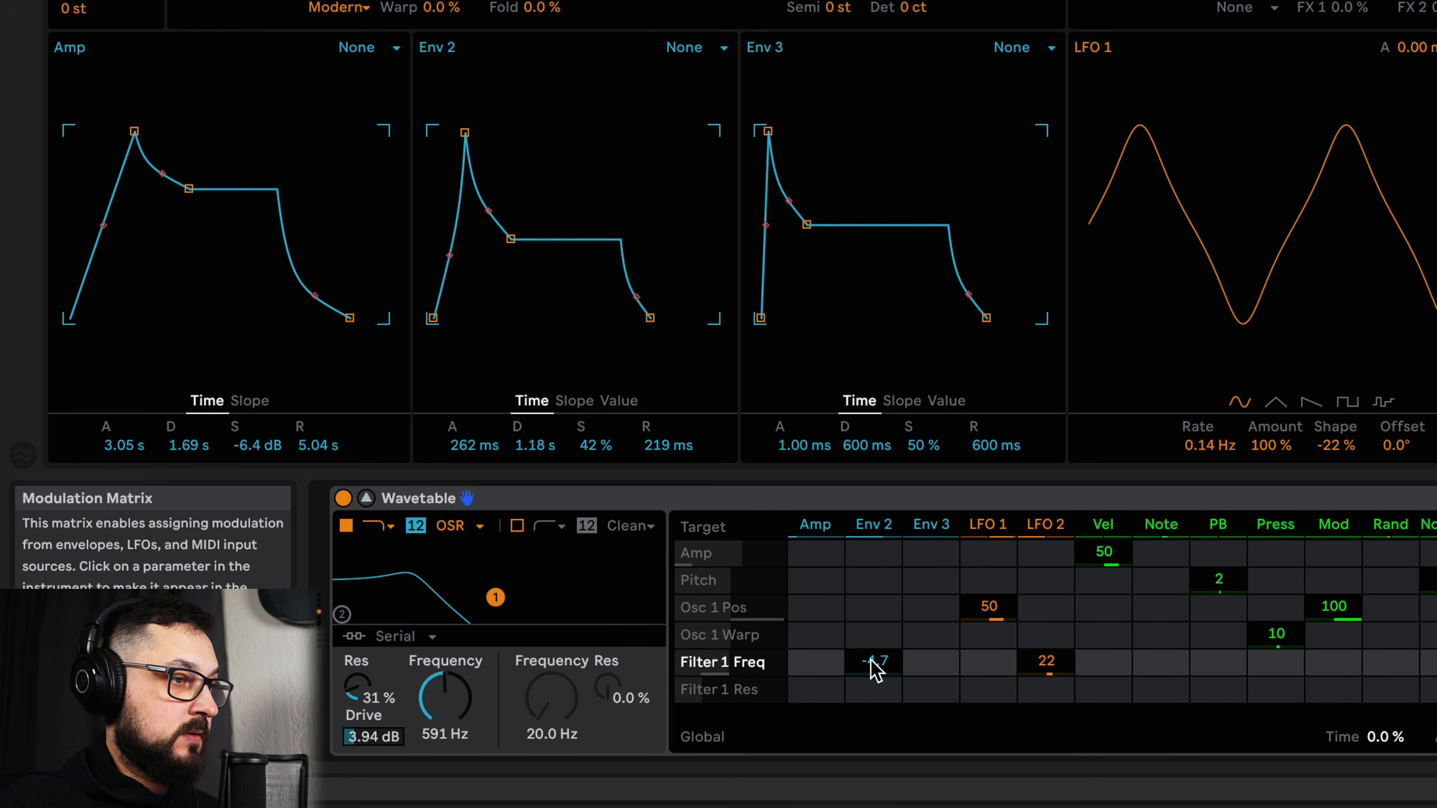
left_click_drag(494, 599, 556, 593)
left_click_drag(854, 678, 867, 677)
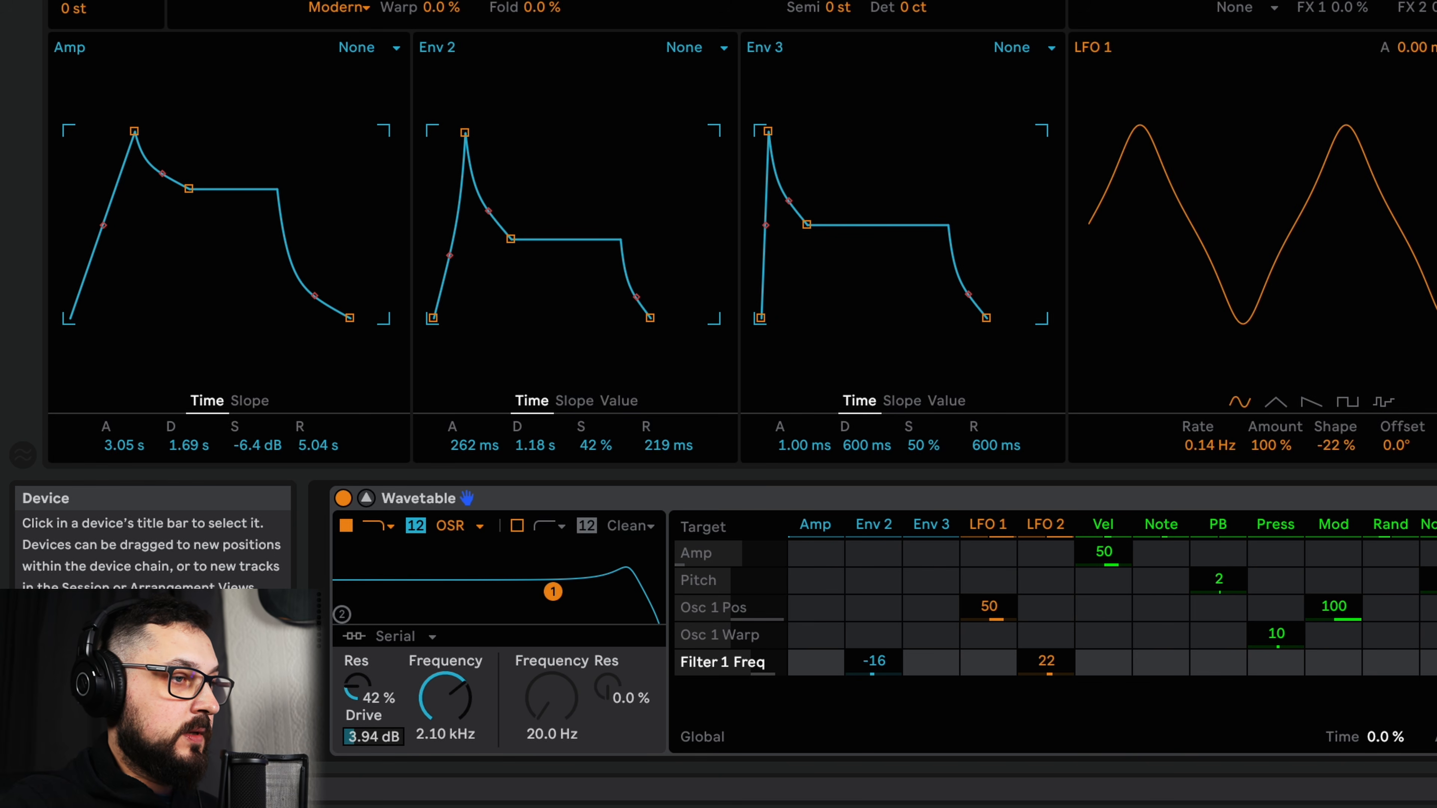
left_click_drag(1021, 674, 1022, 679)
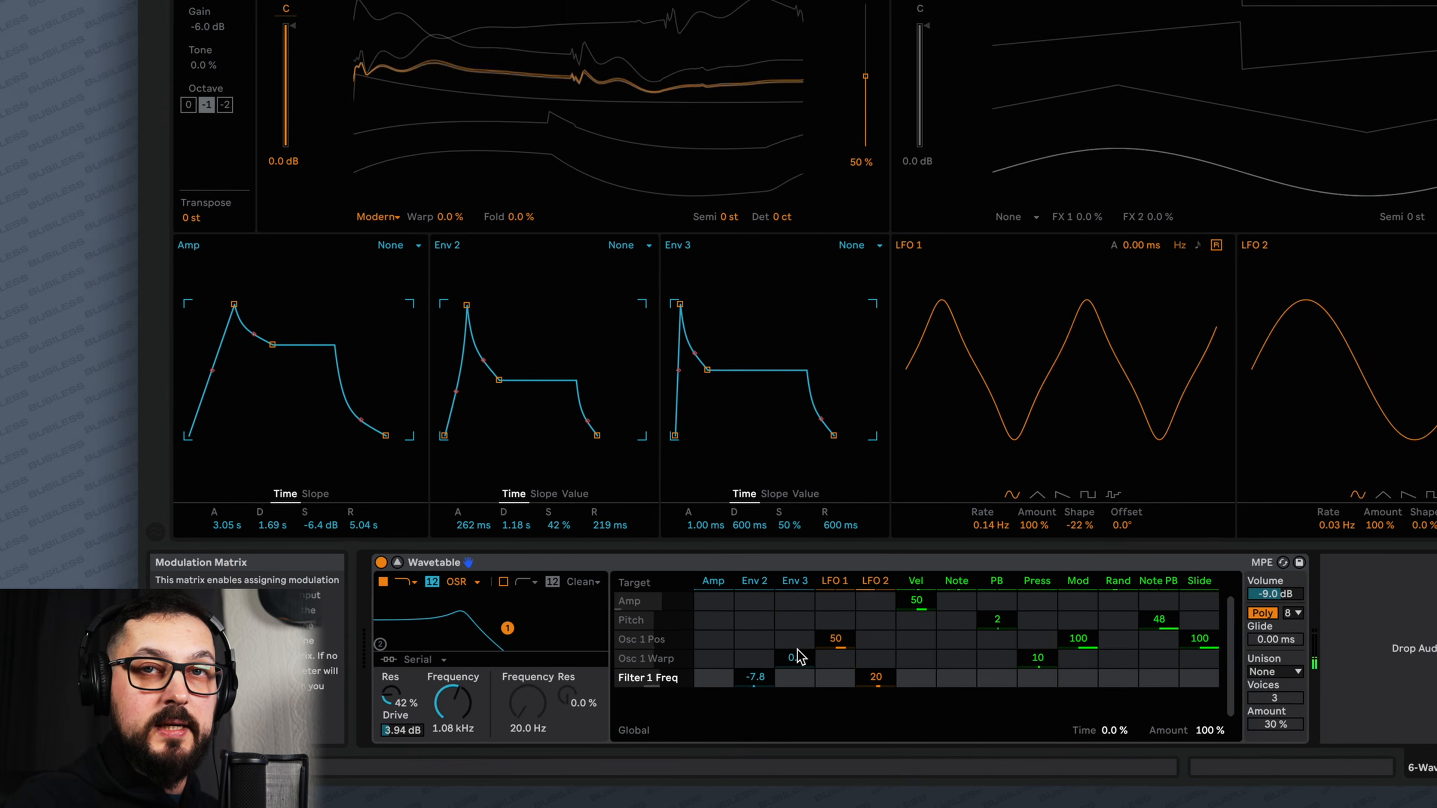
Step: Enable Osc 2 with its wavetable position at 67% and modulate that position with LFO 2 by 12
left_click(825, 54)
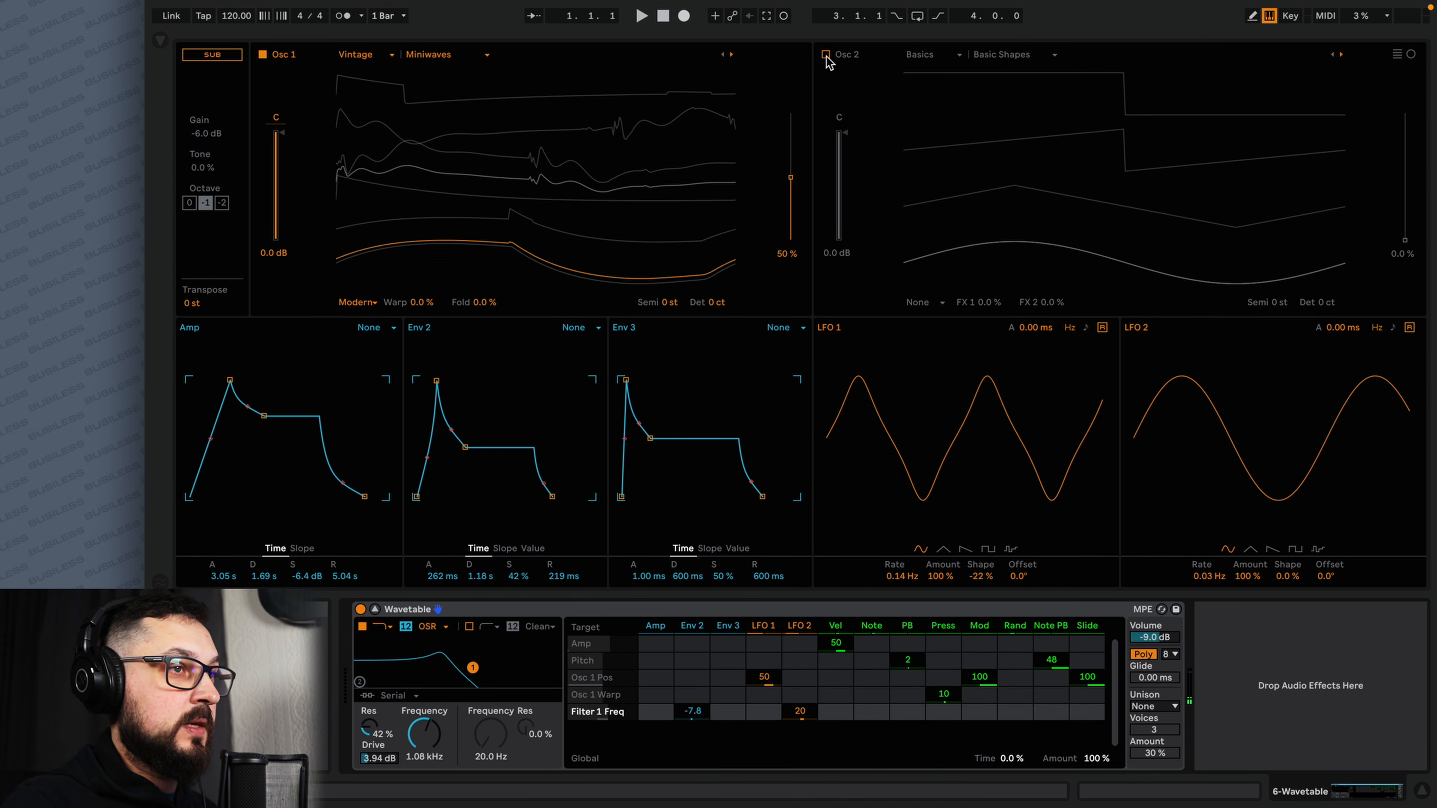
left_click_drag(1128, 265, 1127, 204)
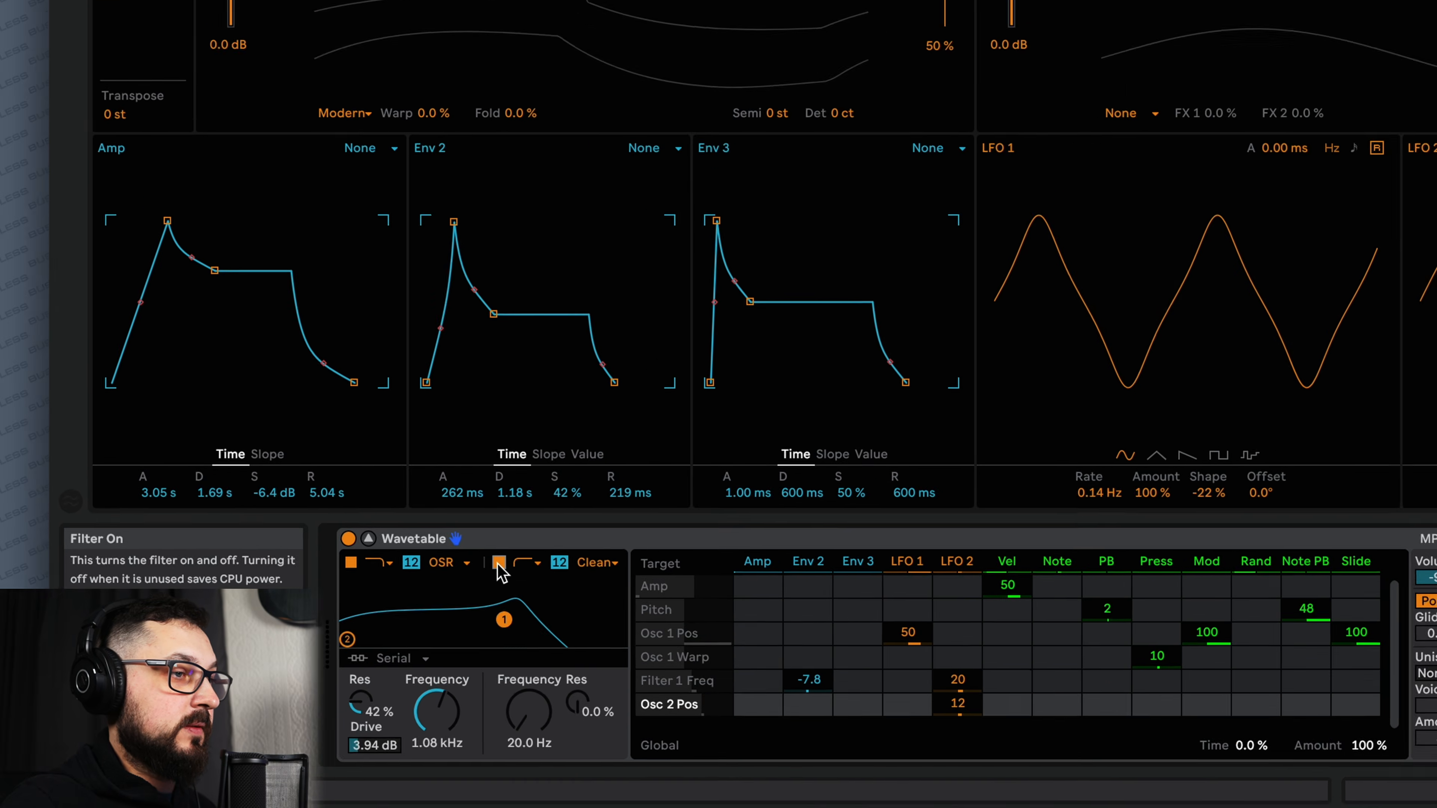
Step: Enable Filter 2 with its frequency at 152 Hz and set the filter routing to Split
left_click(469, 626)
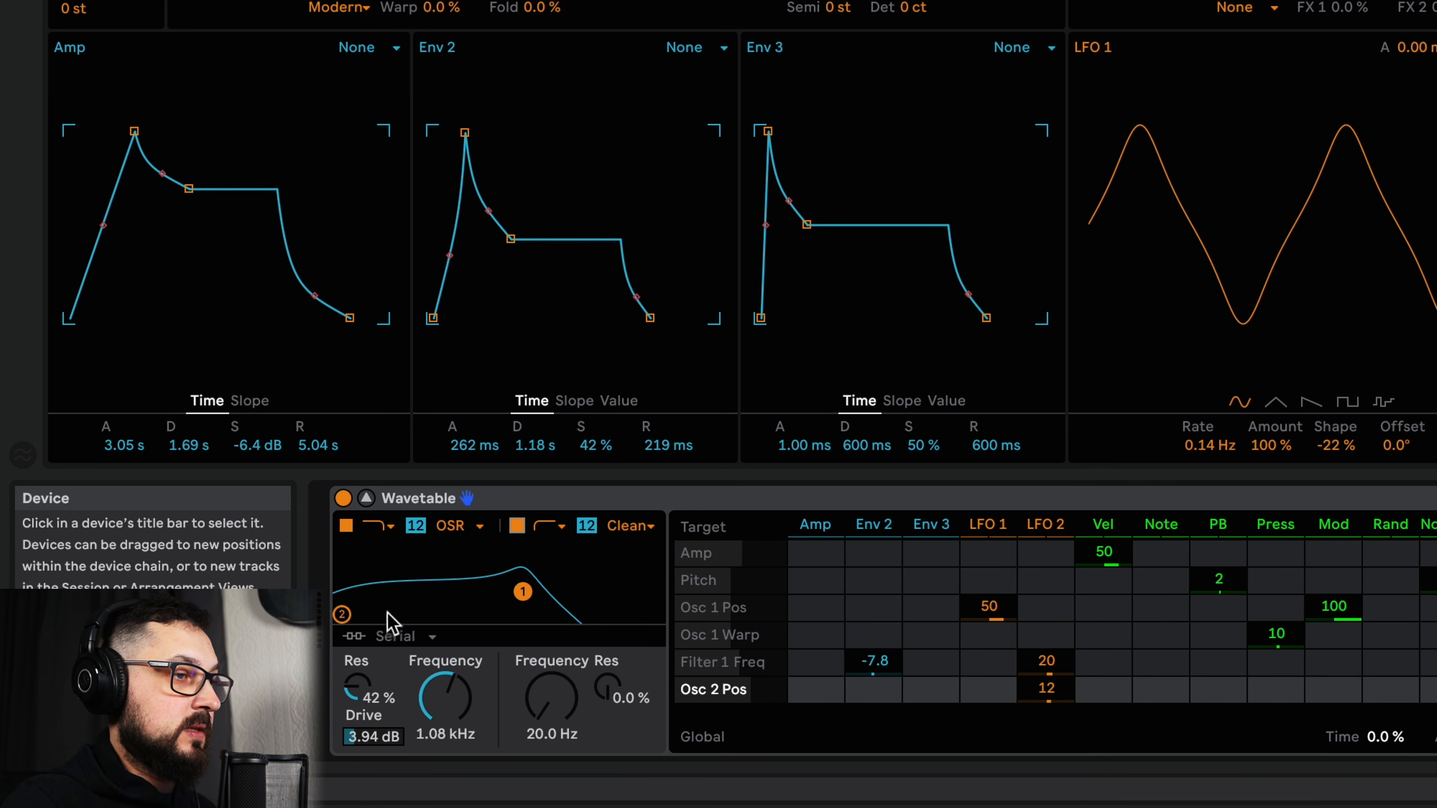
left_click_drag(342, 614, 434, 614)
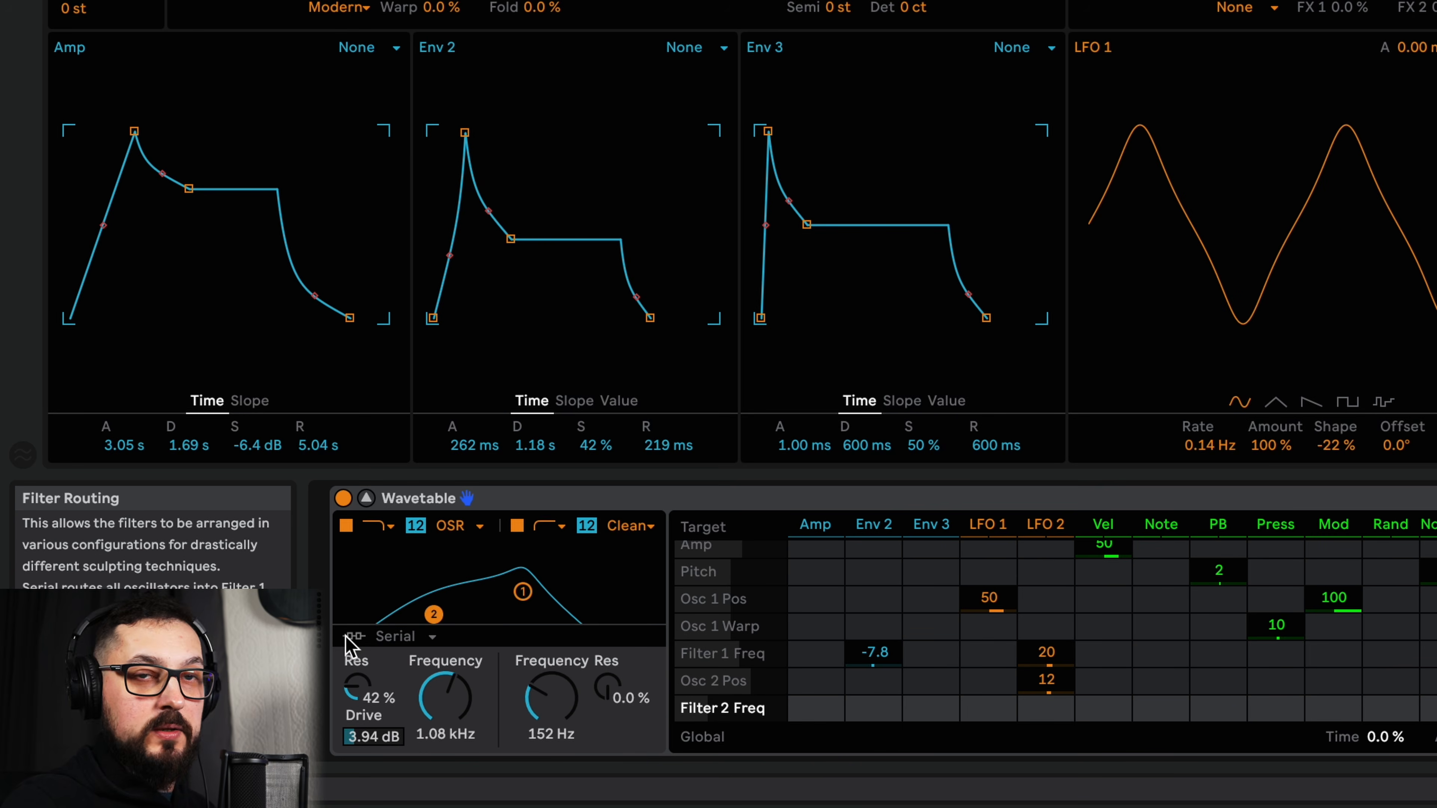
left_click(424, 637)
left_click(424, 674)
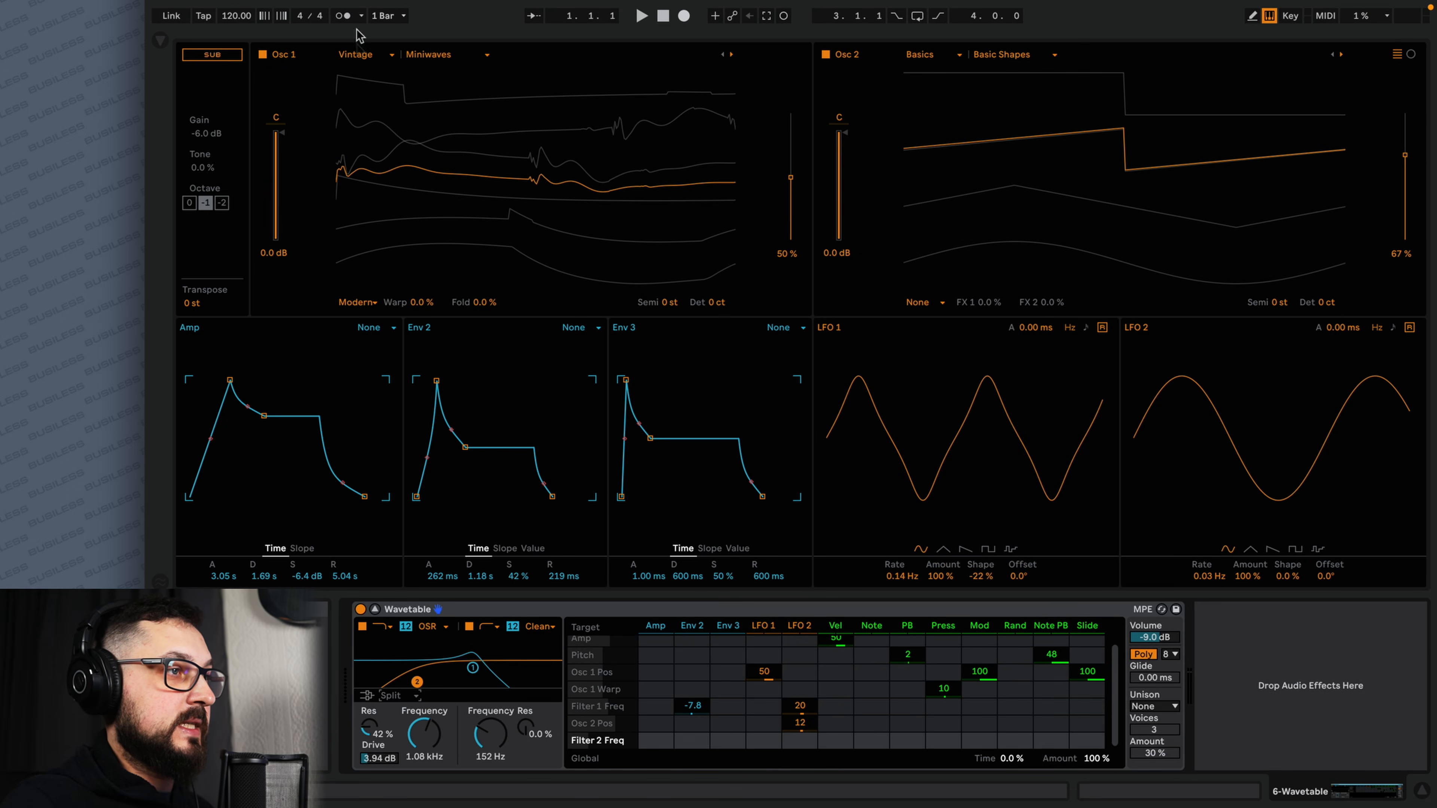
Step: Turn off Osc 1 and set Filter 2 to 1.43 kHz and 62% resonance, modulating its frequency with LFO 1 by 27
left_click(262, 55)
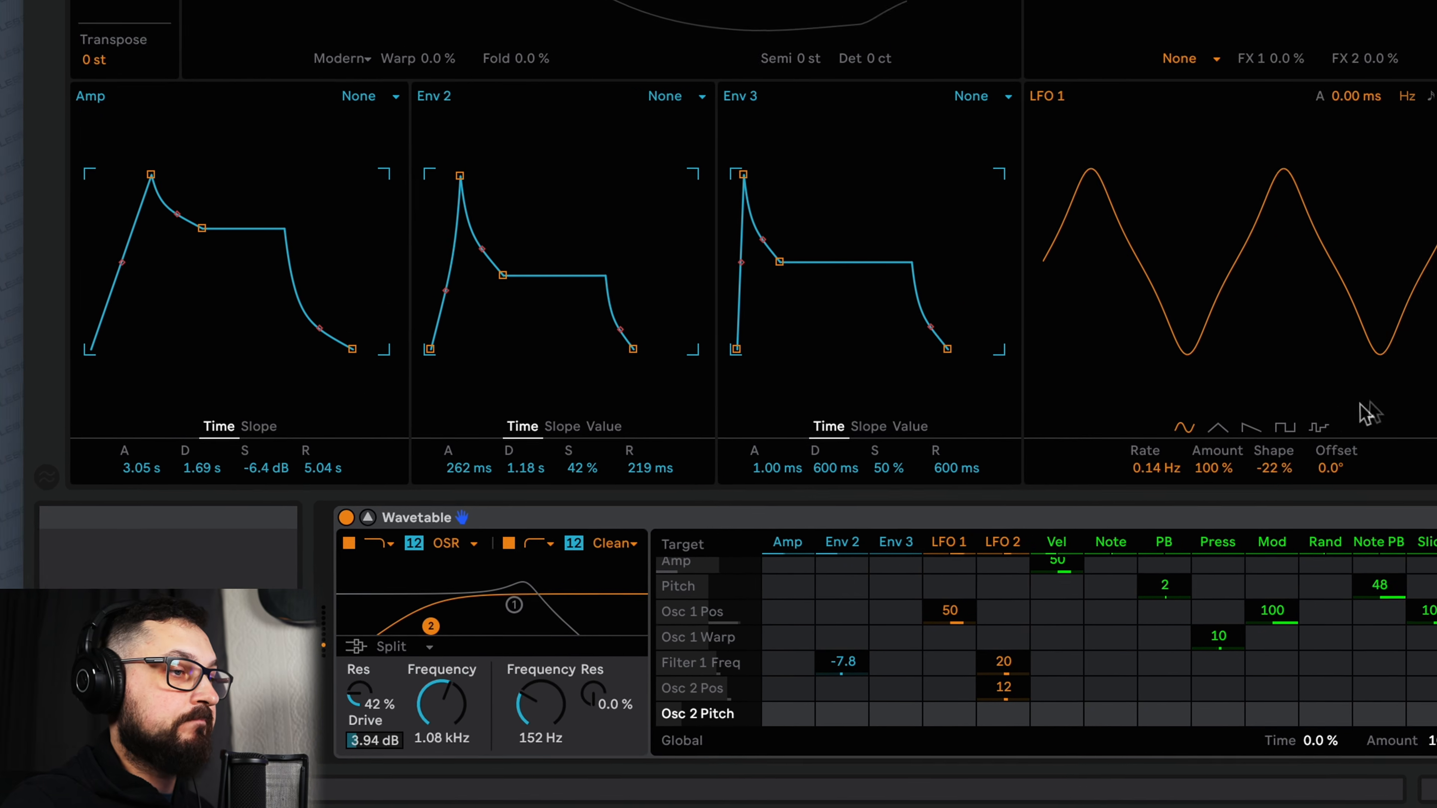
left_click_drag(435, 619, 478, 583)
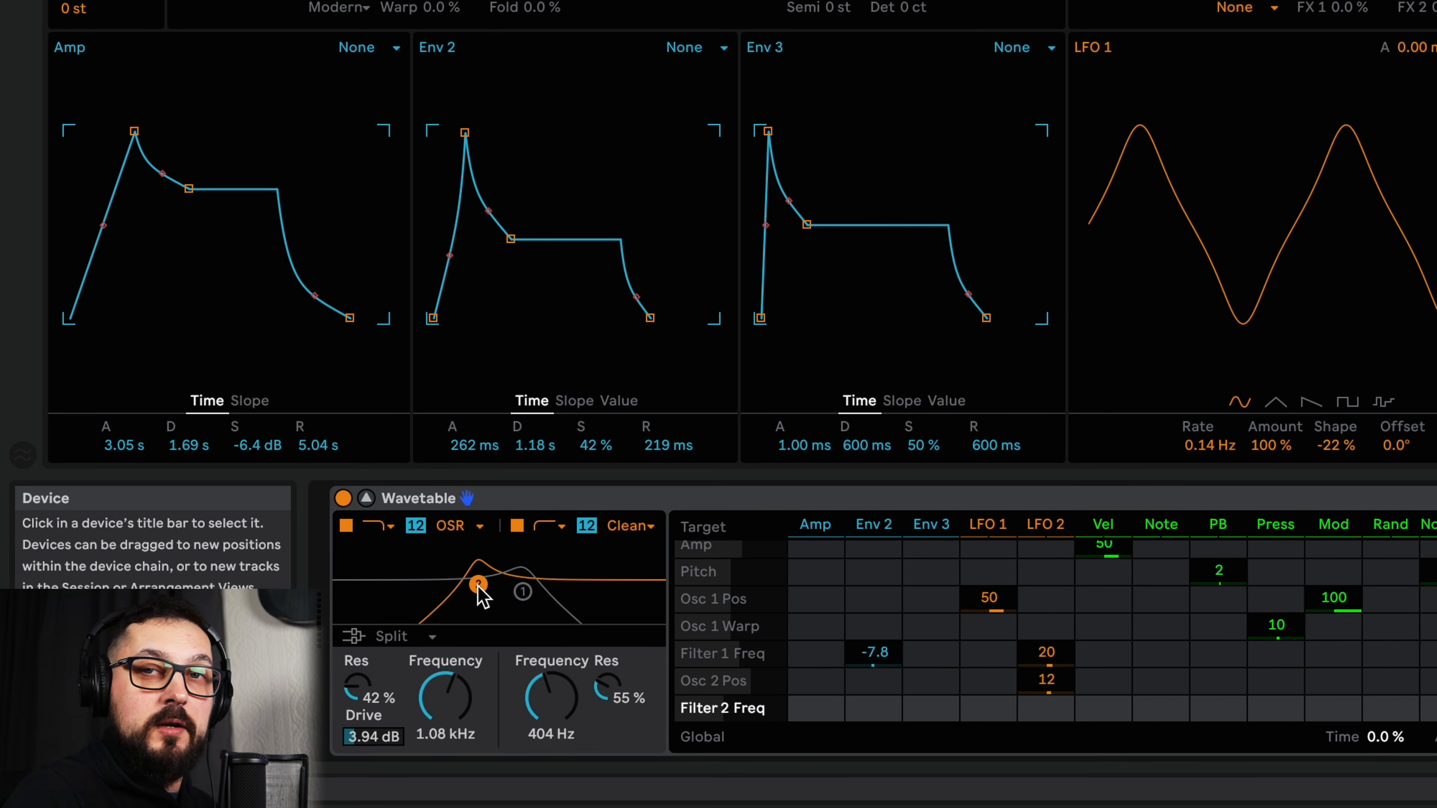
left_click_drag(478, 584, 535, 579)
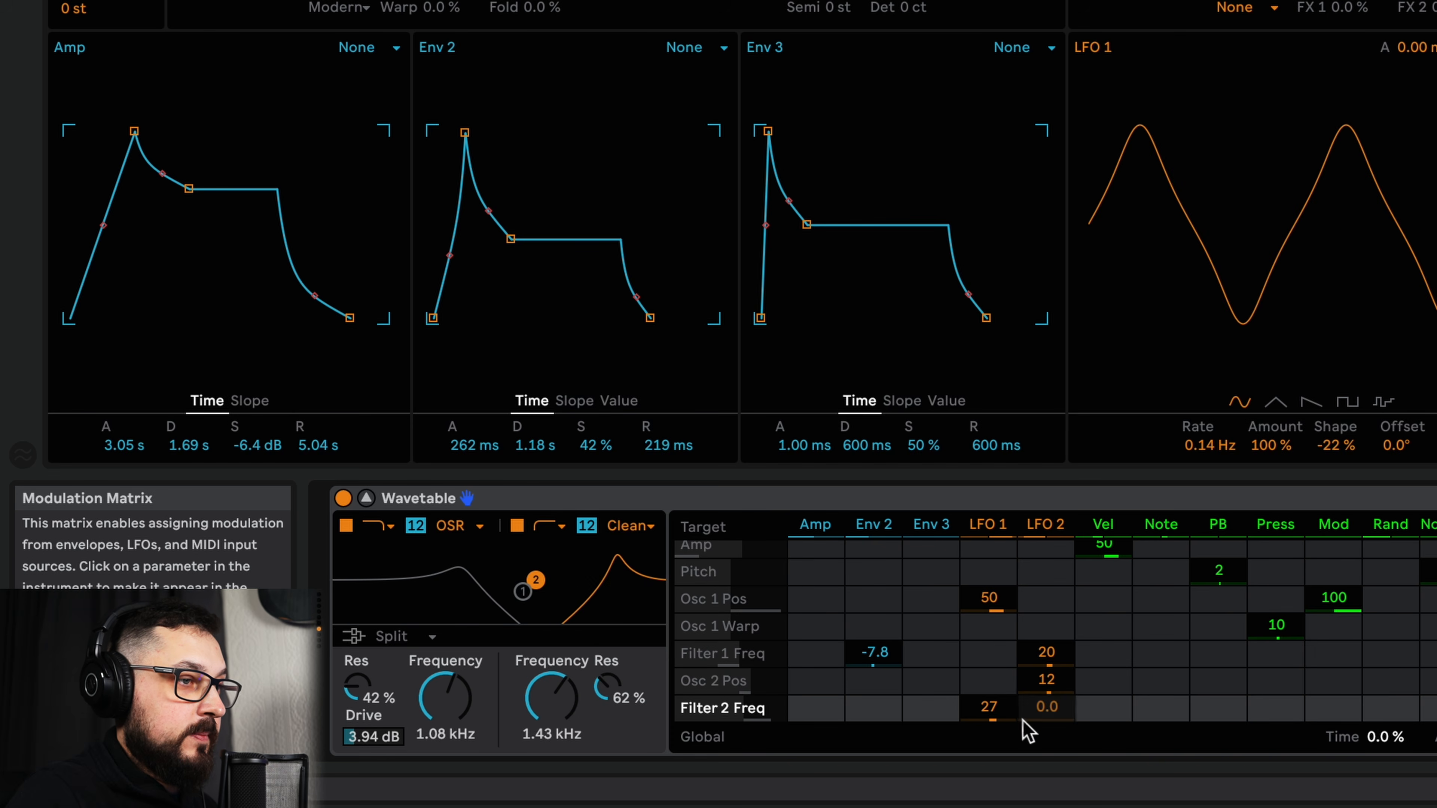
Step: Set LFO 1's modulation of the Filter 2 frequency to 9.4 and leave the LFO 1 amount at 100%
left_click_drag(988, 710, 988, 733)
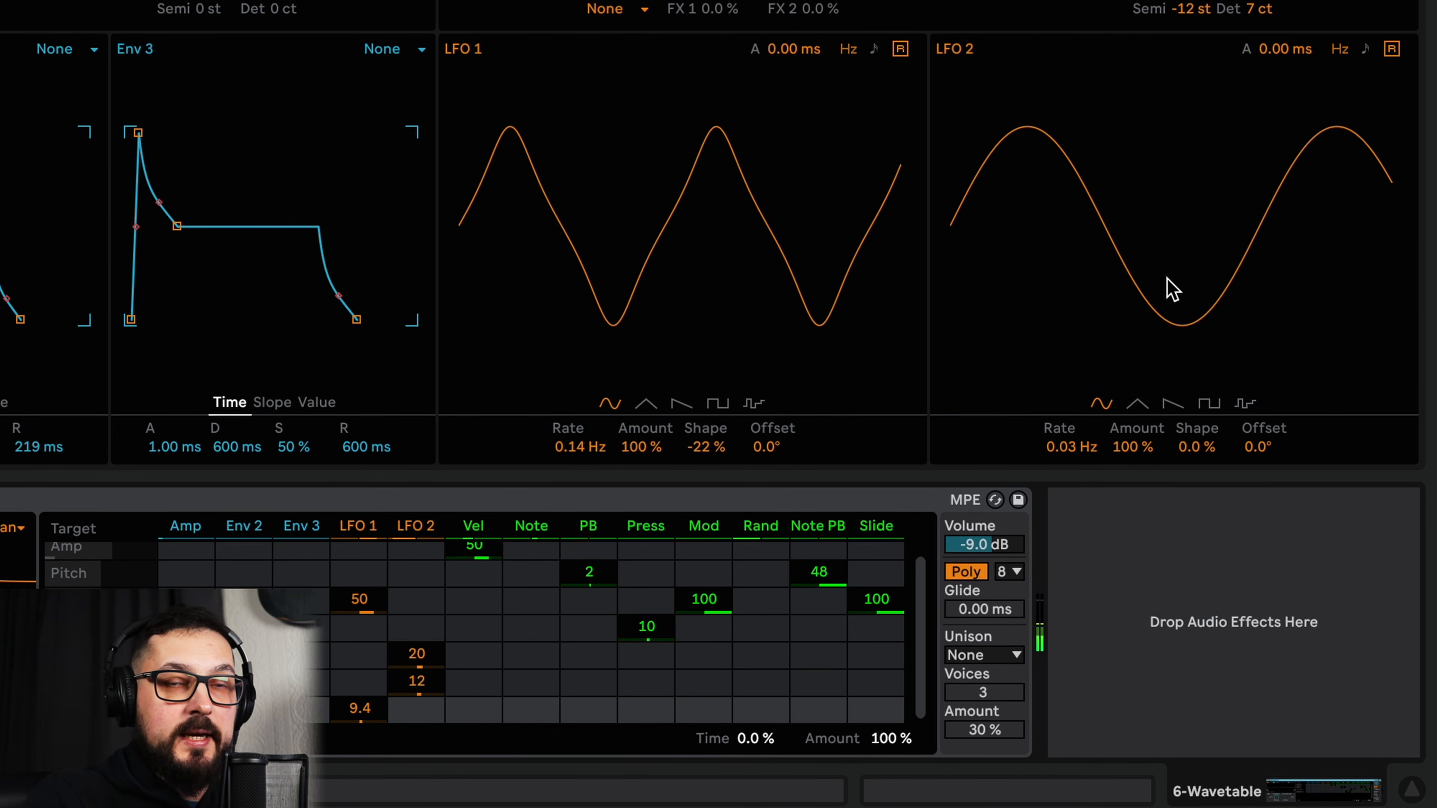
left_click_drag(644, 461, 651, 418)
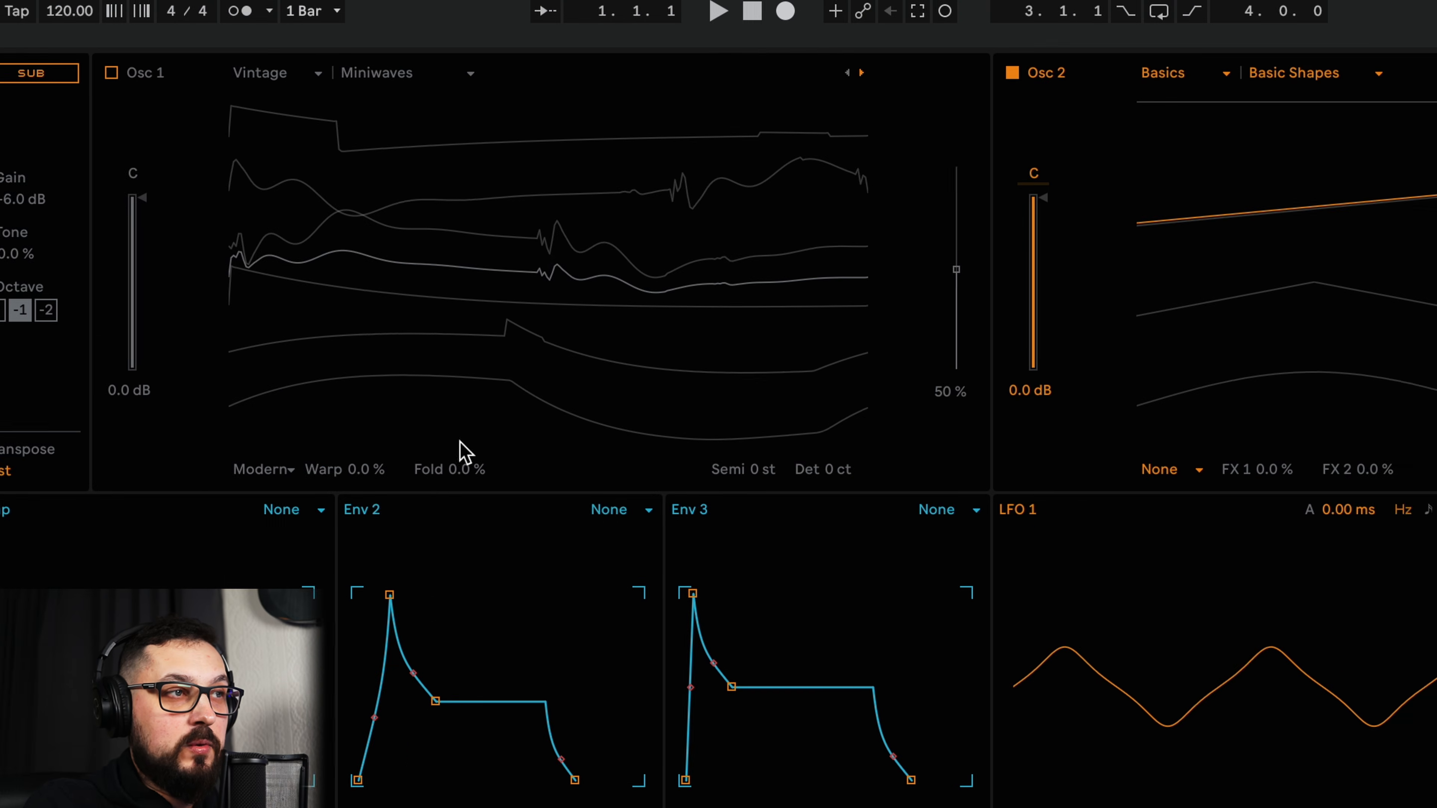
left_click_drag(638, 457, 638, 391)
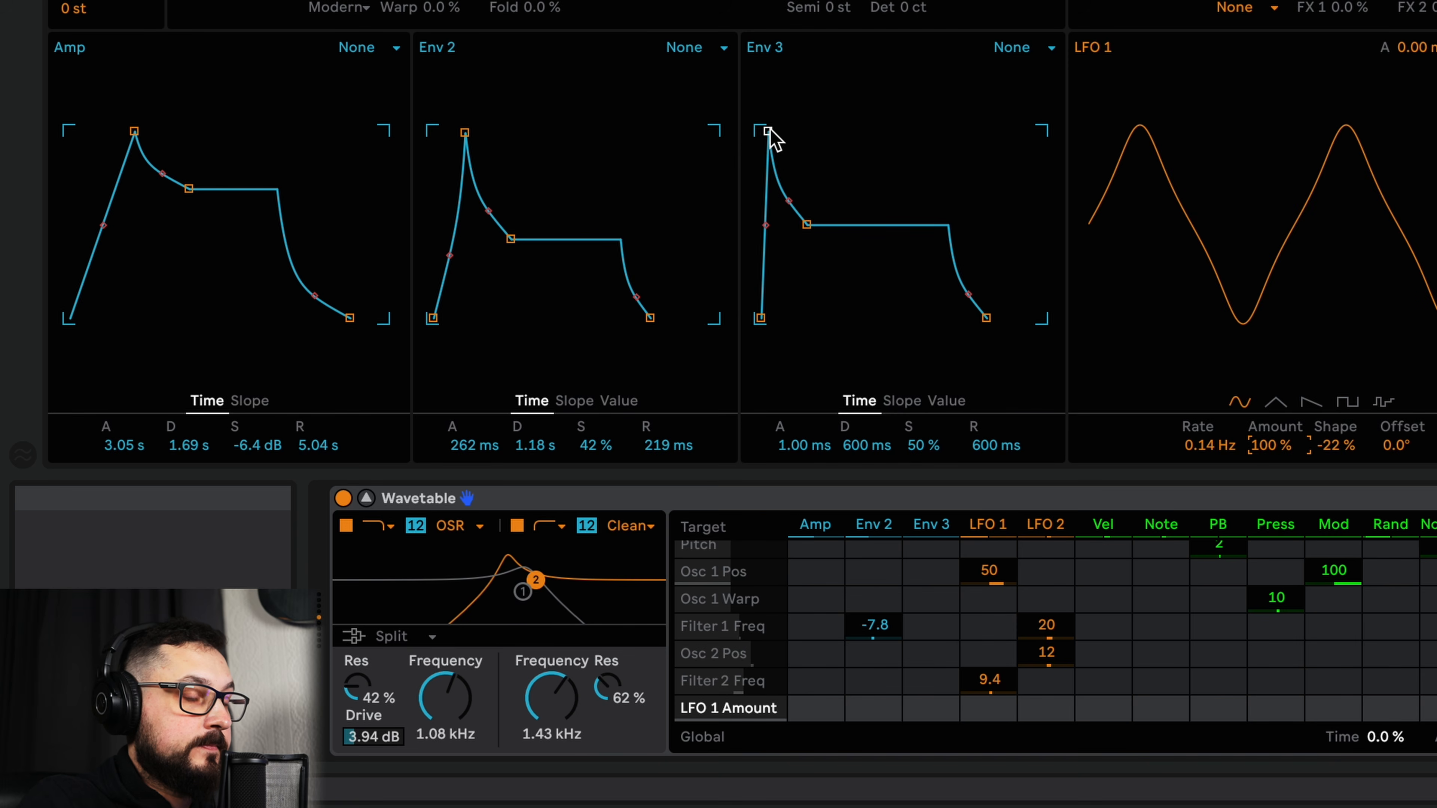
Step: Shape Env 3 with a 2.34 s attack, 4.20 s decay, 49% sustain and 2.34 s release
left_click_drag(768, 131, 815, 138)
left_click_drag(855, 224, 878, 226)
left_click_drag(987, 317, 1002, 317)
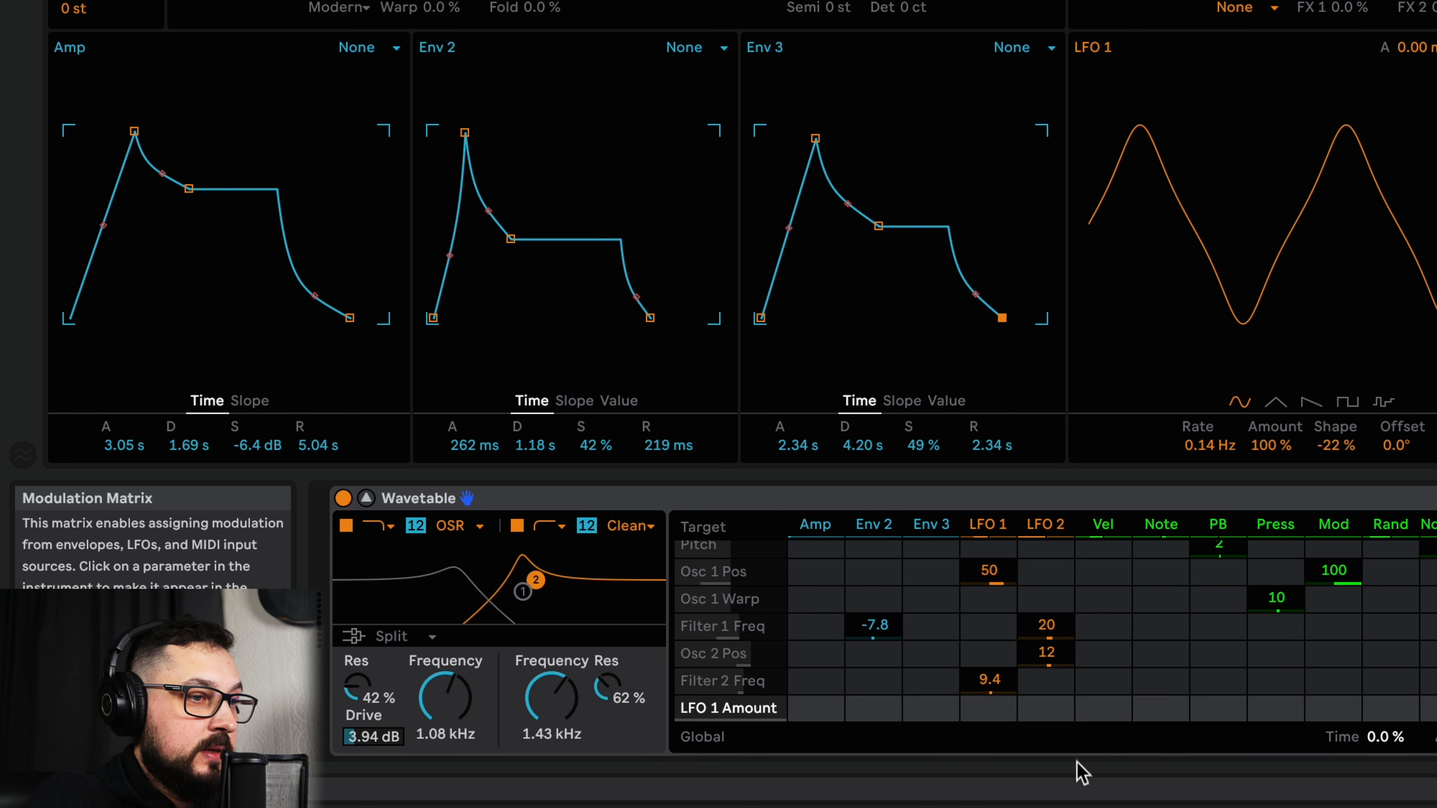
Step: Modulate the Filter 2 frequency by 7.8 from Env 3 and set Filter 2 to 1.08 kHz and 65% resonance
left_click_drag(940, 685, 940, 676)
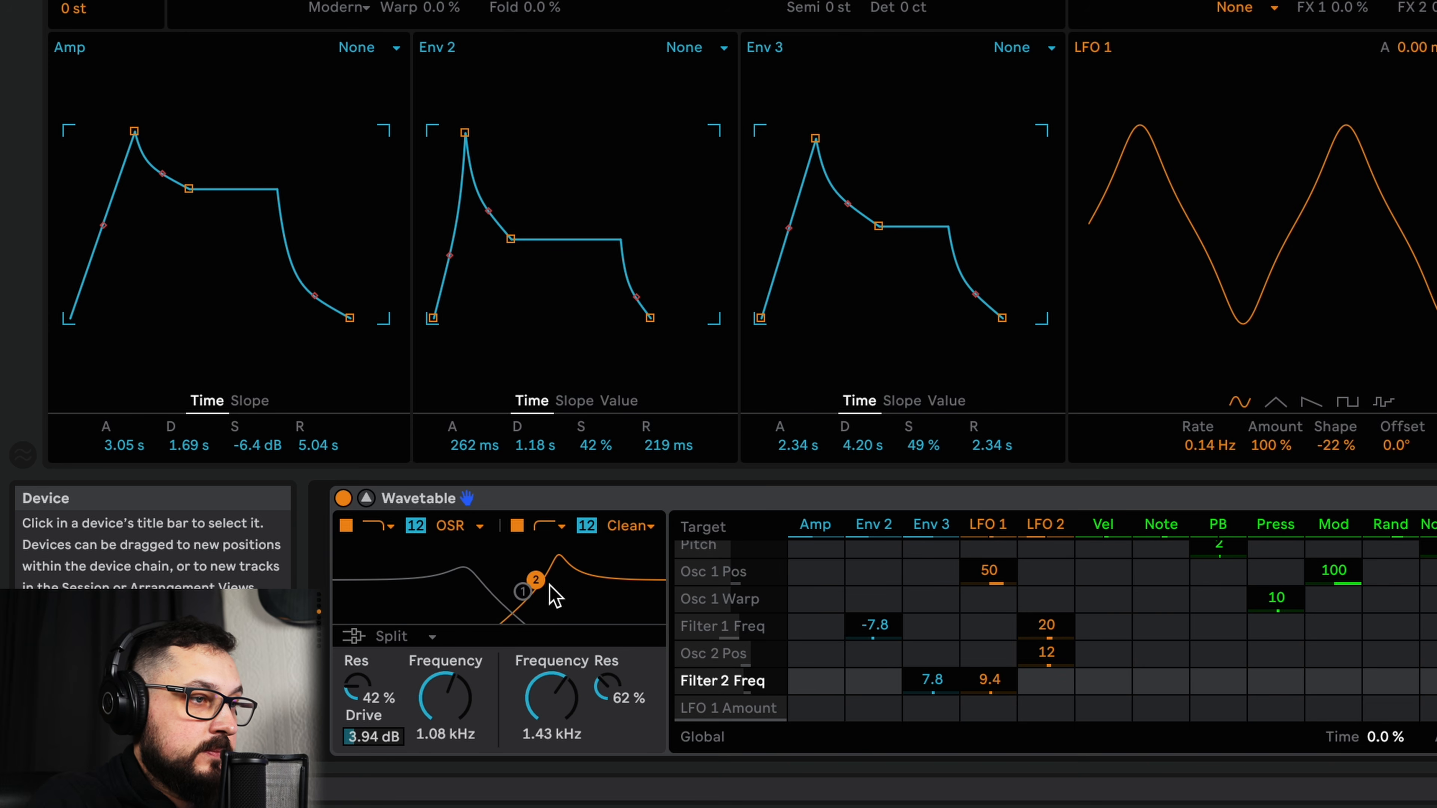
left_click_drag(535, 589, 531, 589)
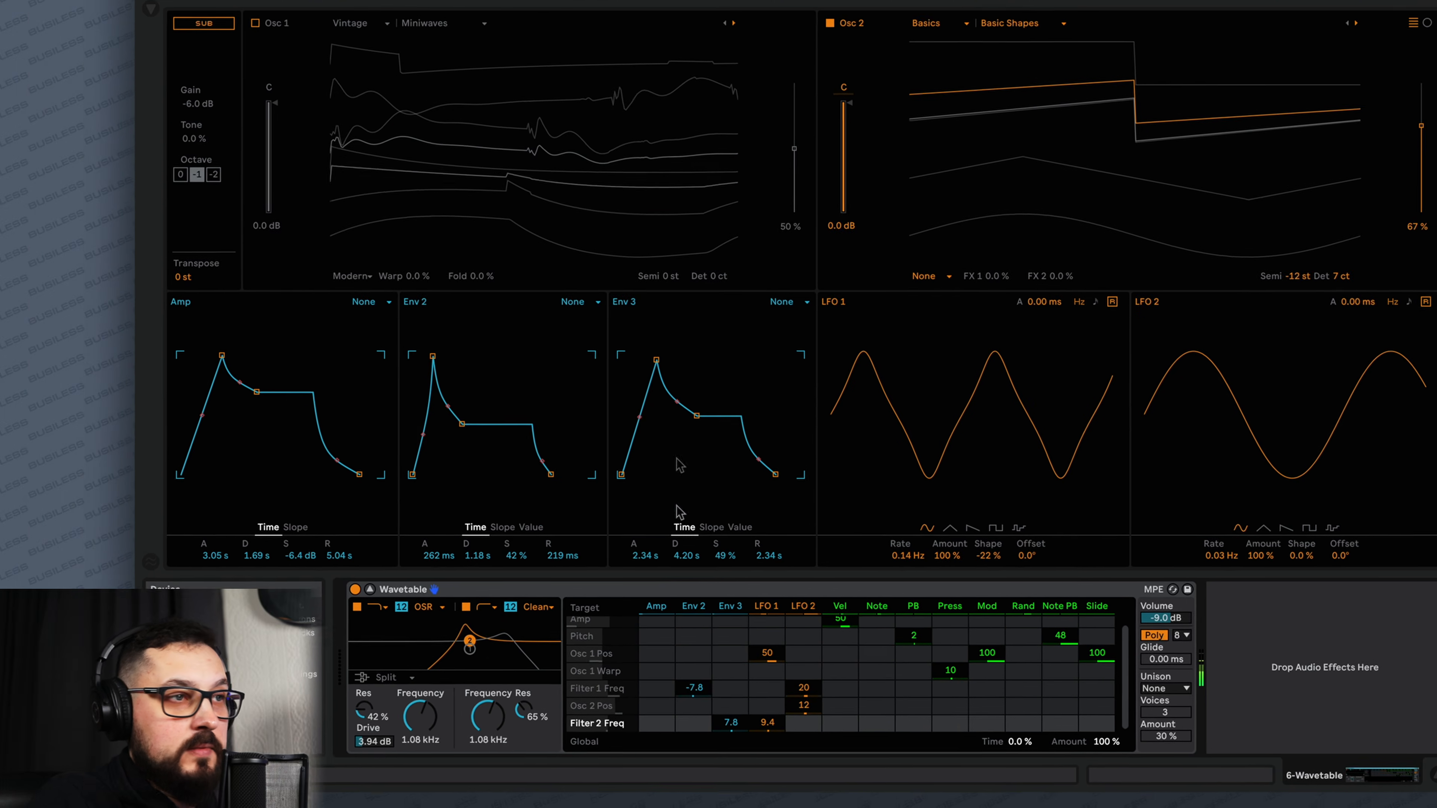
Step: Turn on Osc 1 and the Sub oscillator, and set the unison mode to Shimmer with an amount of 12%
left_click(262, 55)
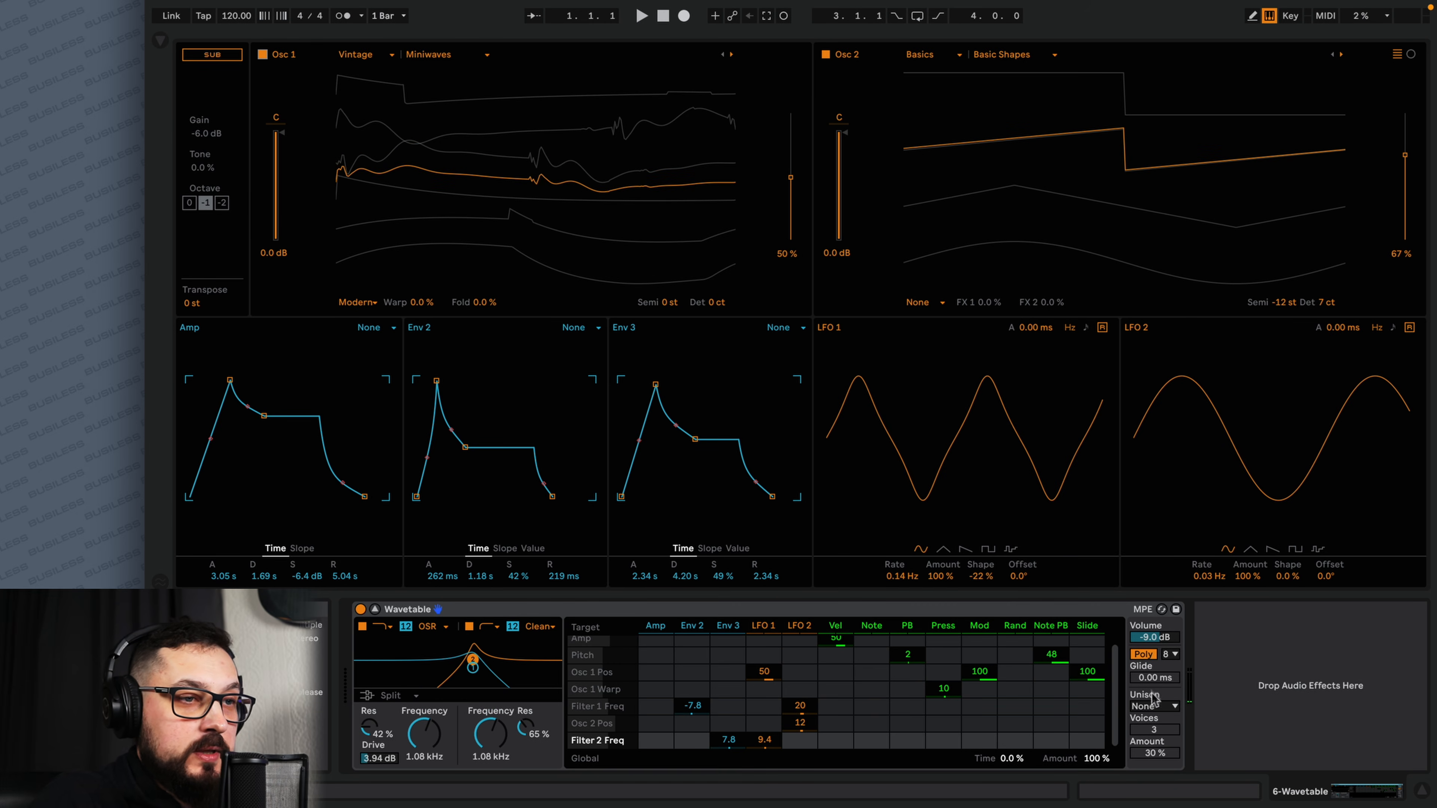
left_click(1175, 708)
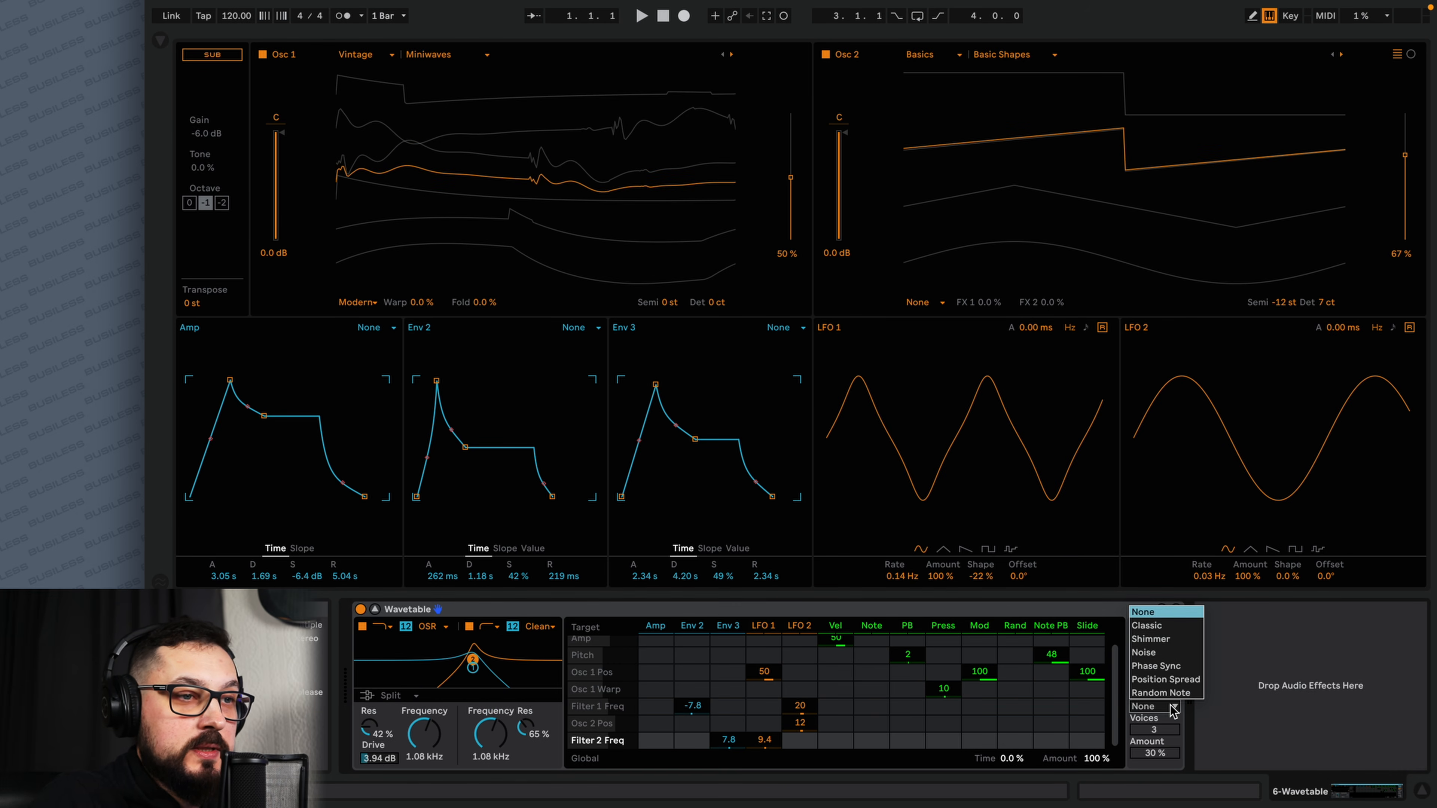
left_click(1165, 639)
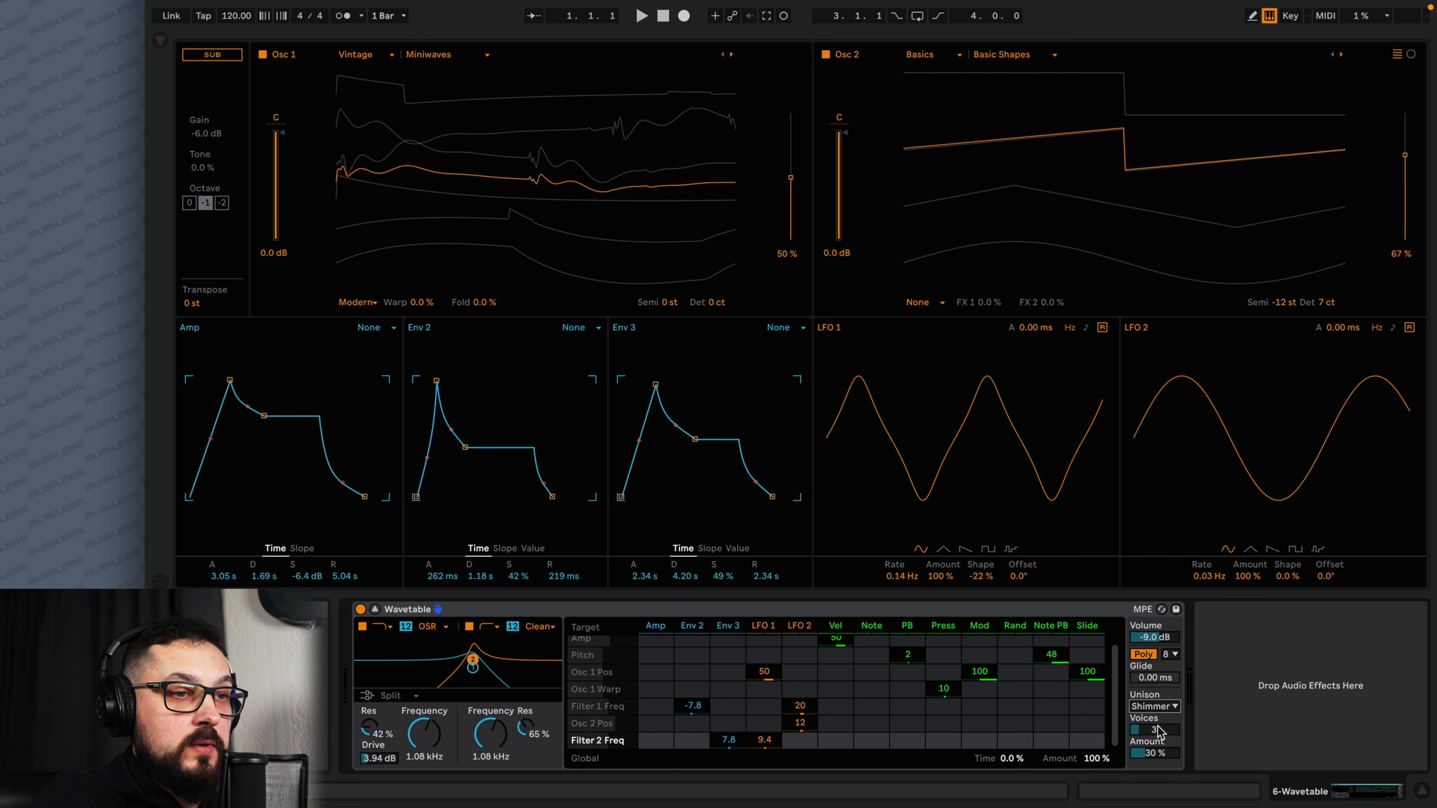
left_click_drag(1154, 754, 1154, 762)
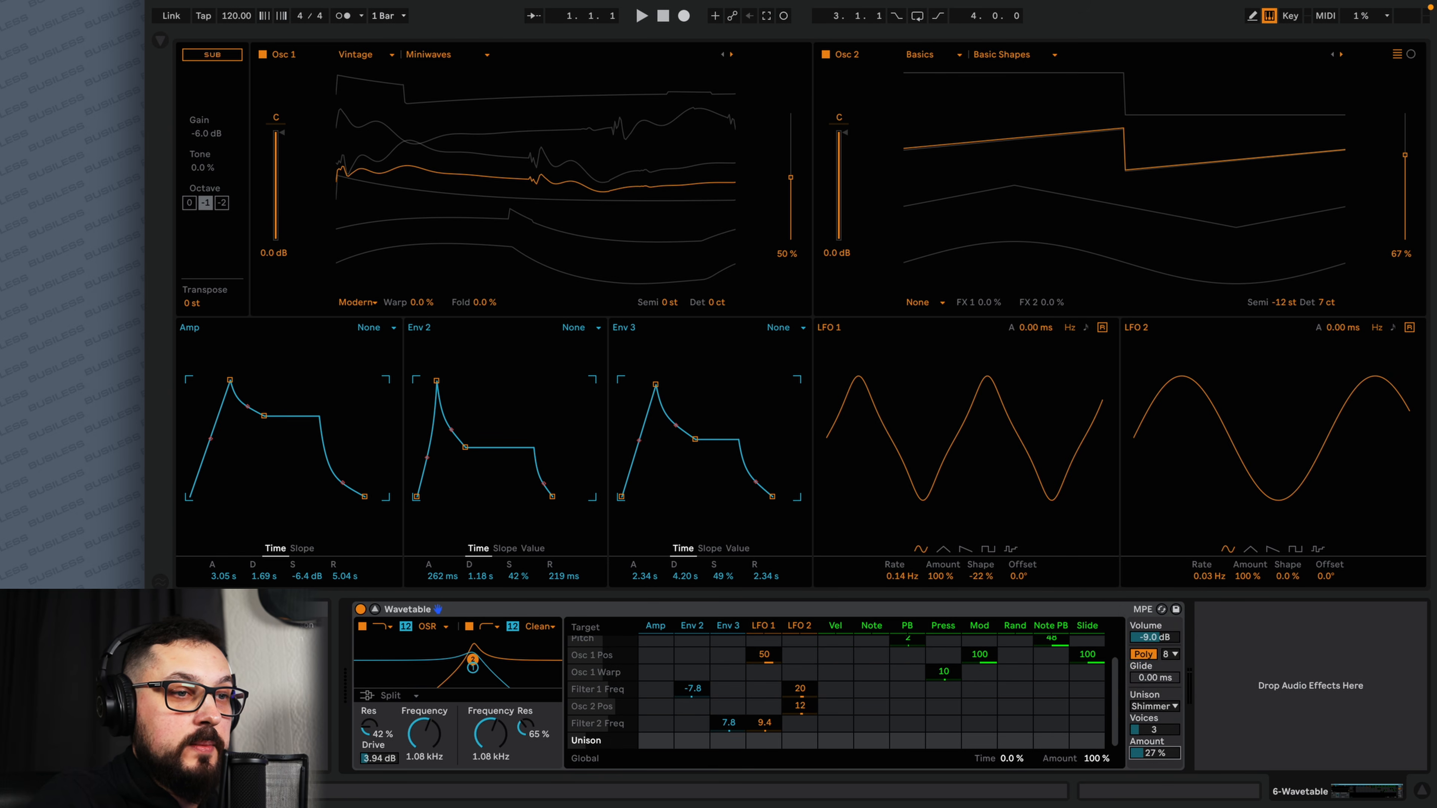
left_click_drag(1155, 754, 1156, 762)
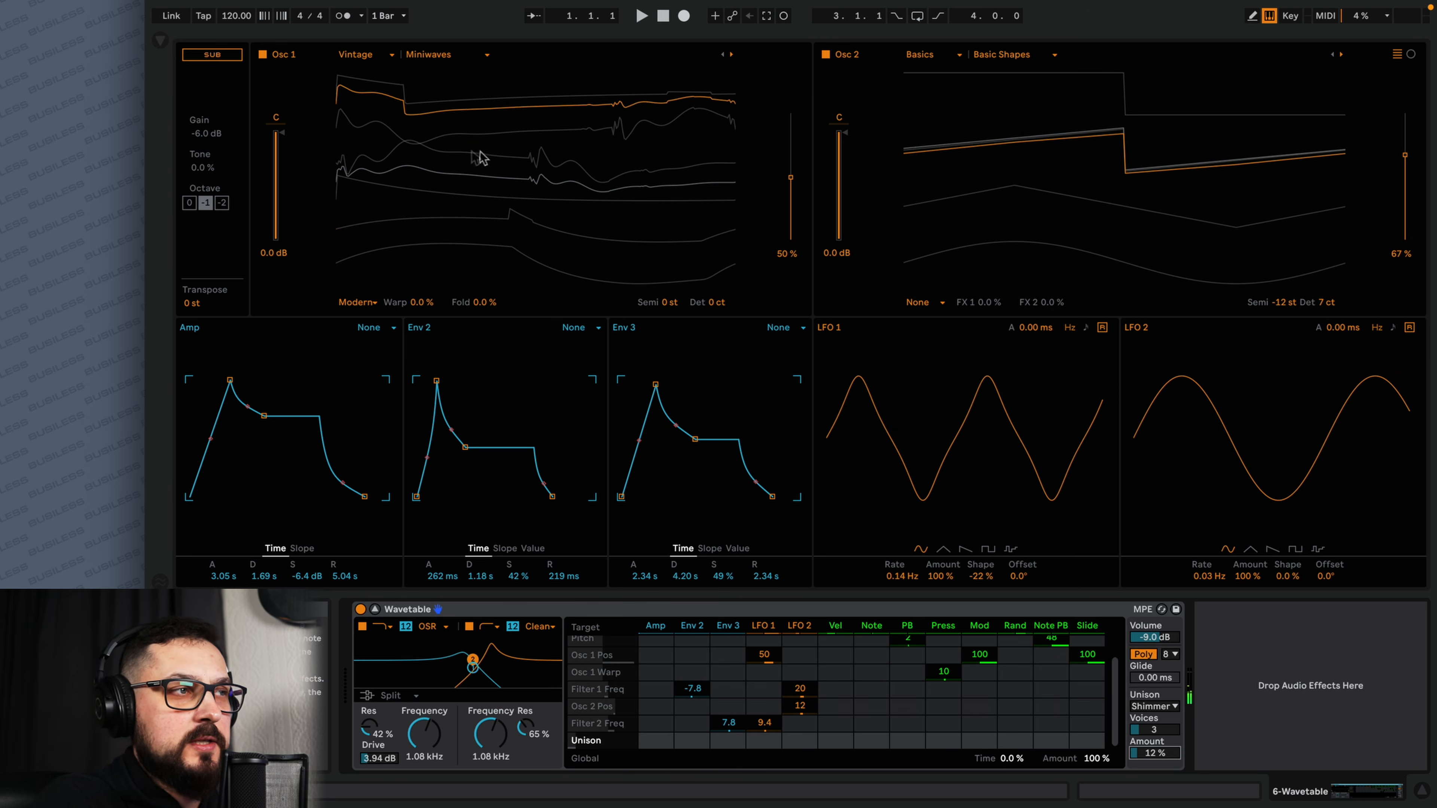
left_click(209, 55)
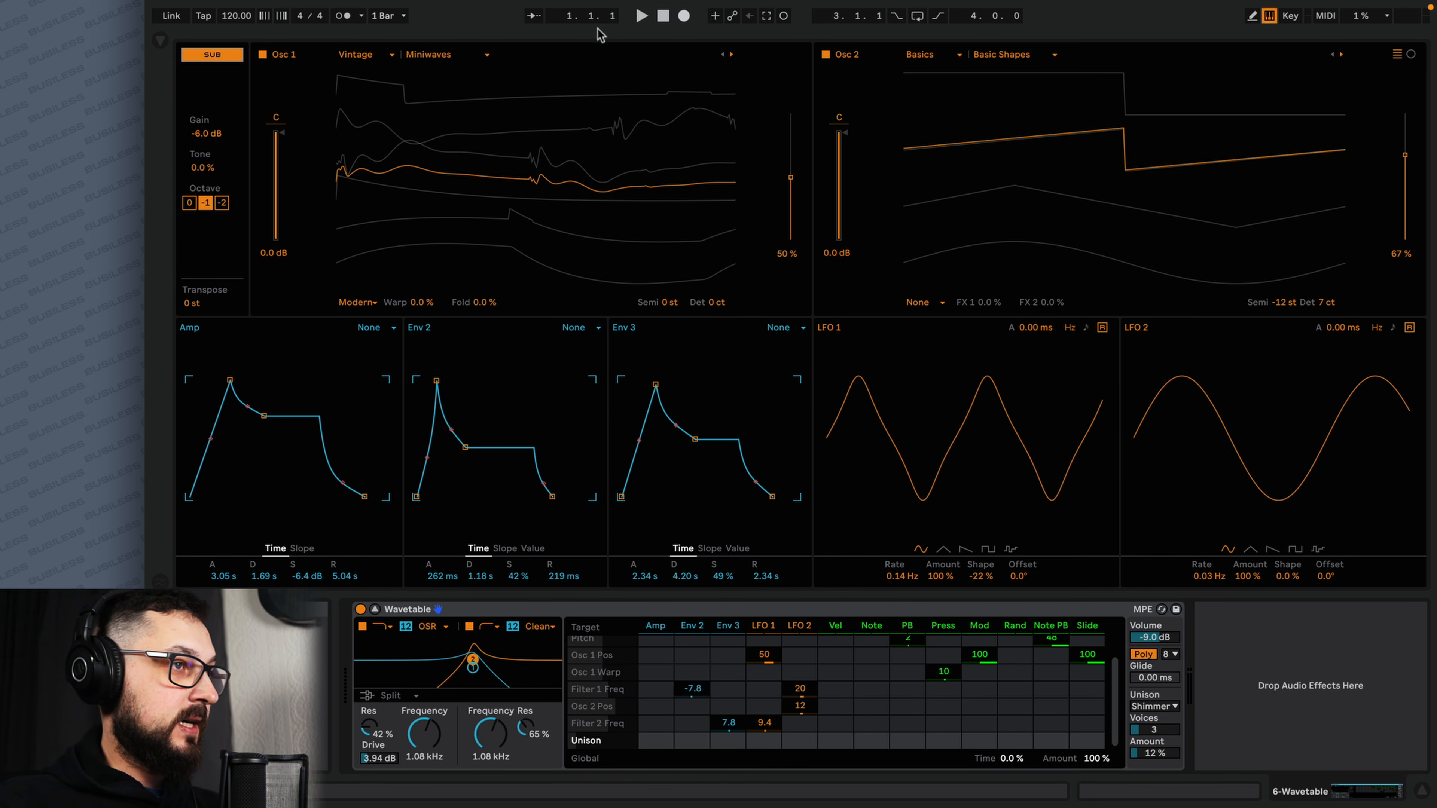
Step: Collapse Wavetable's expanded view back to the device and show the browser
left_click_drag(597, 35, 673, 439)
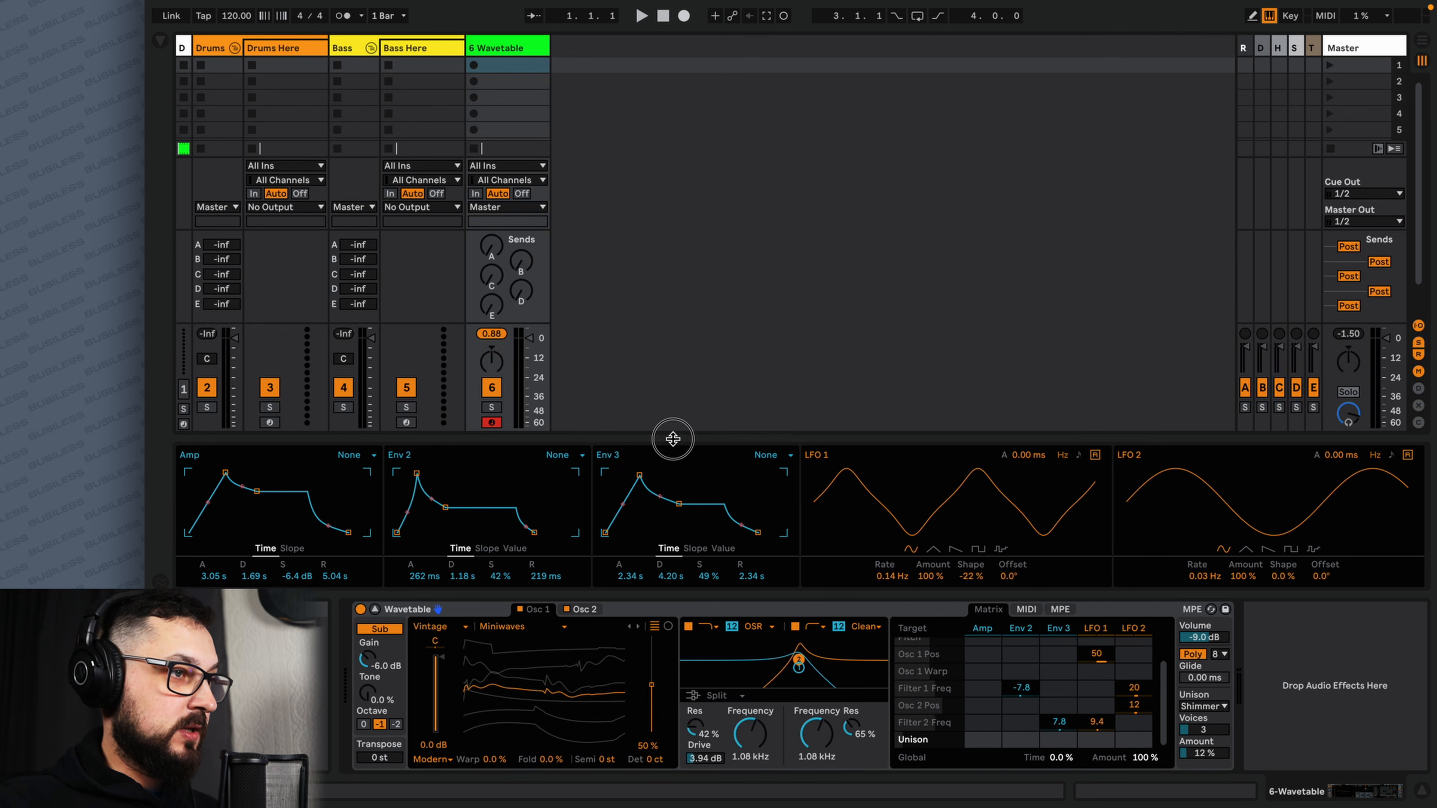
left_click(375, 610)
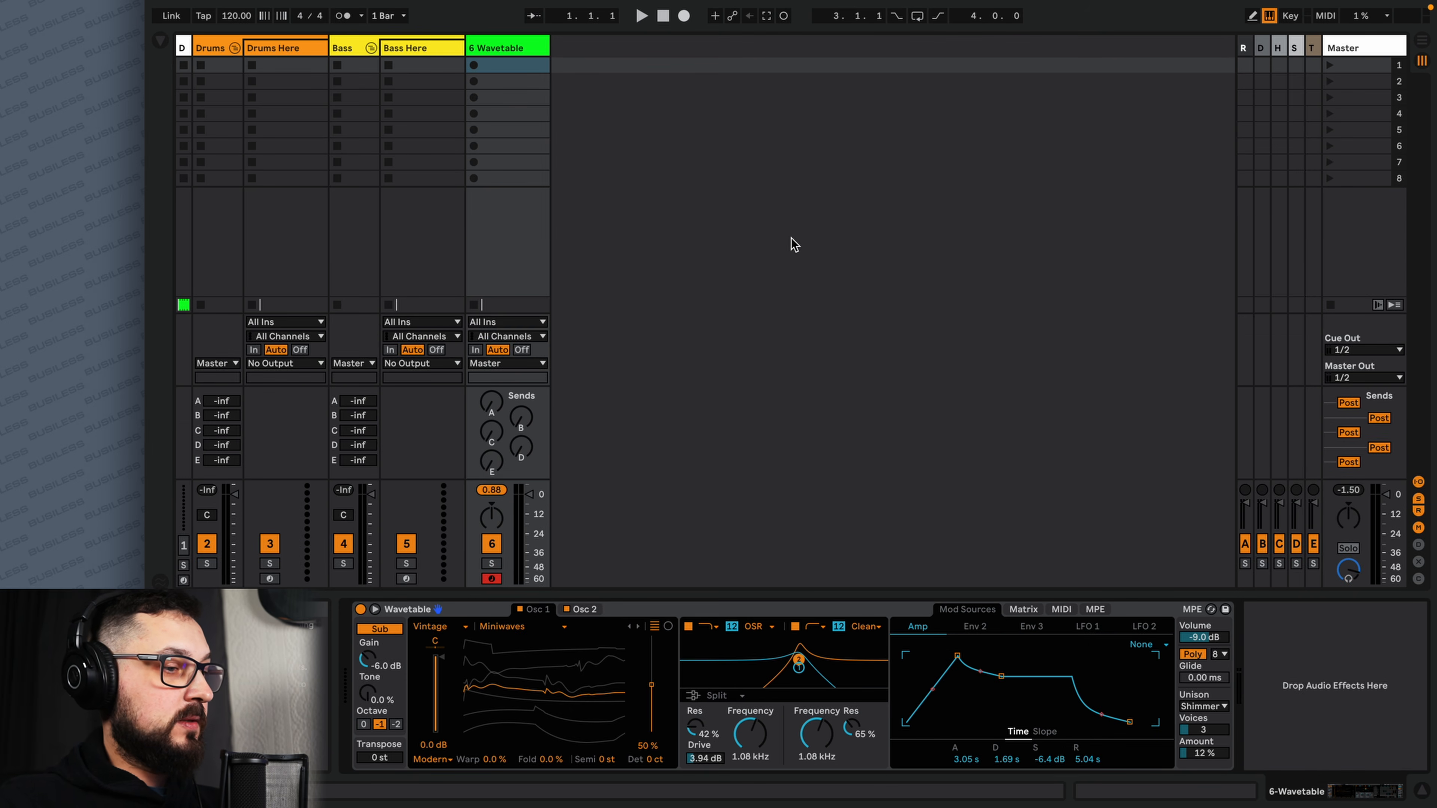
key("super+alt+b")
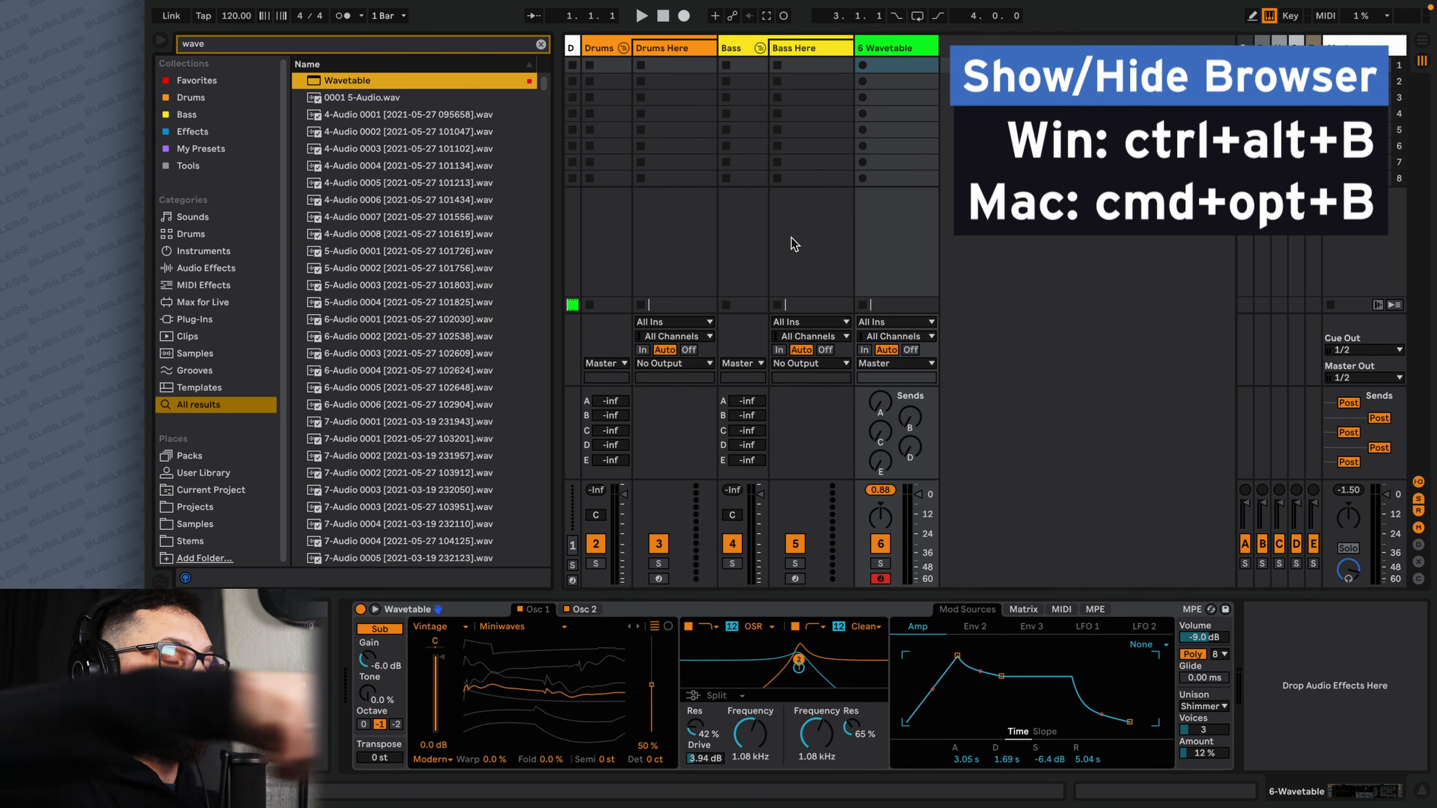
Step: Search the browser for "compress" and clear the search
key("super+f")
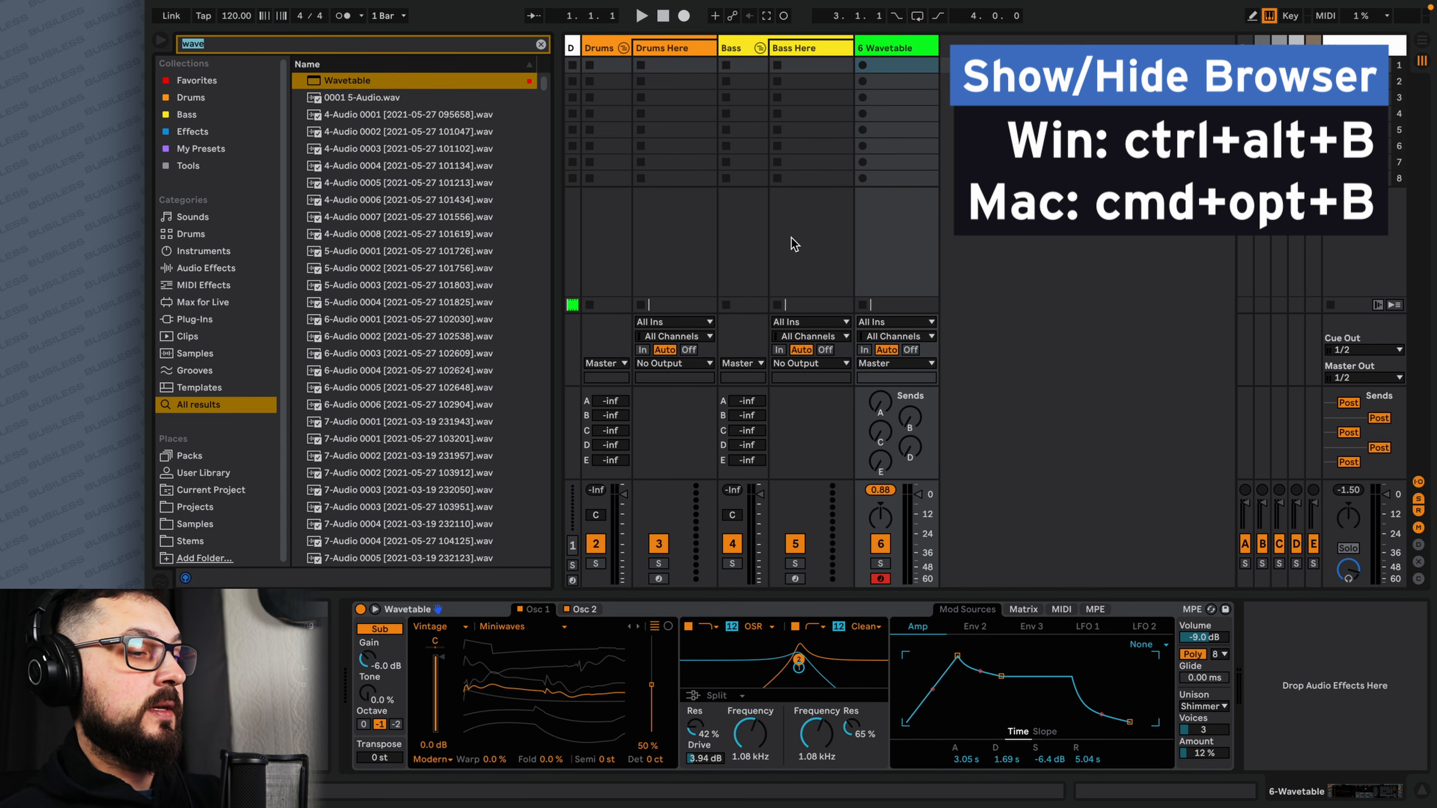
type("compres")
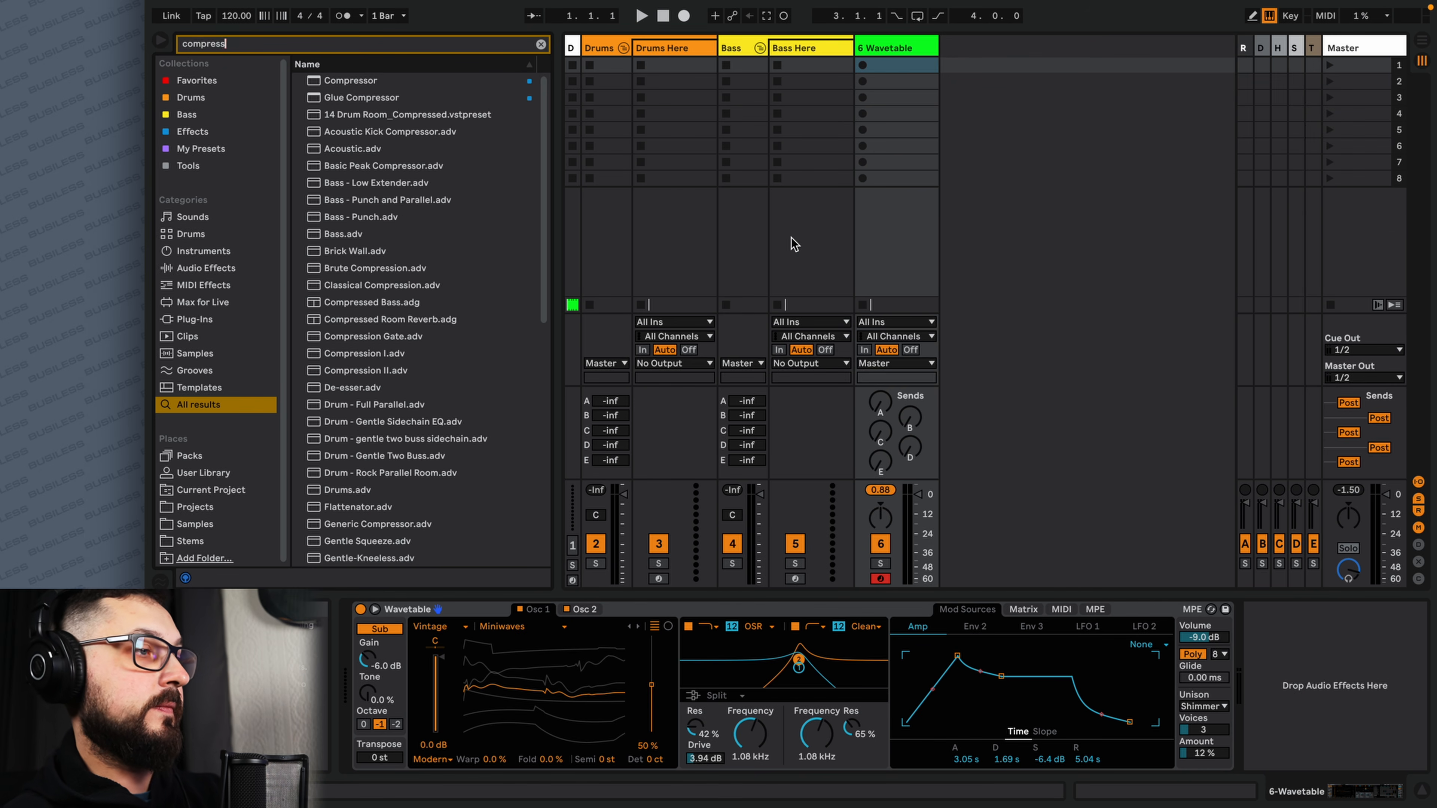
type("s")
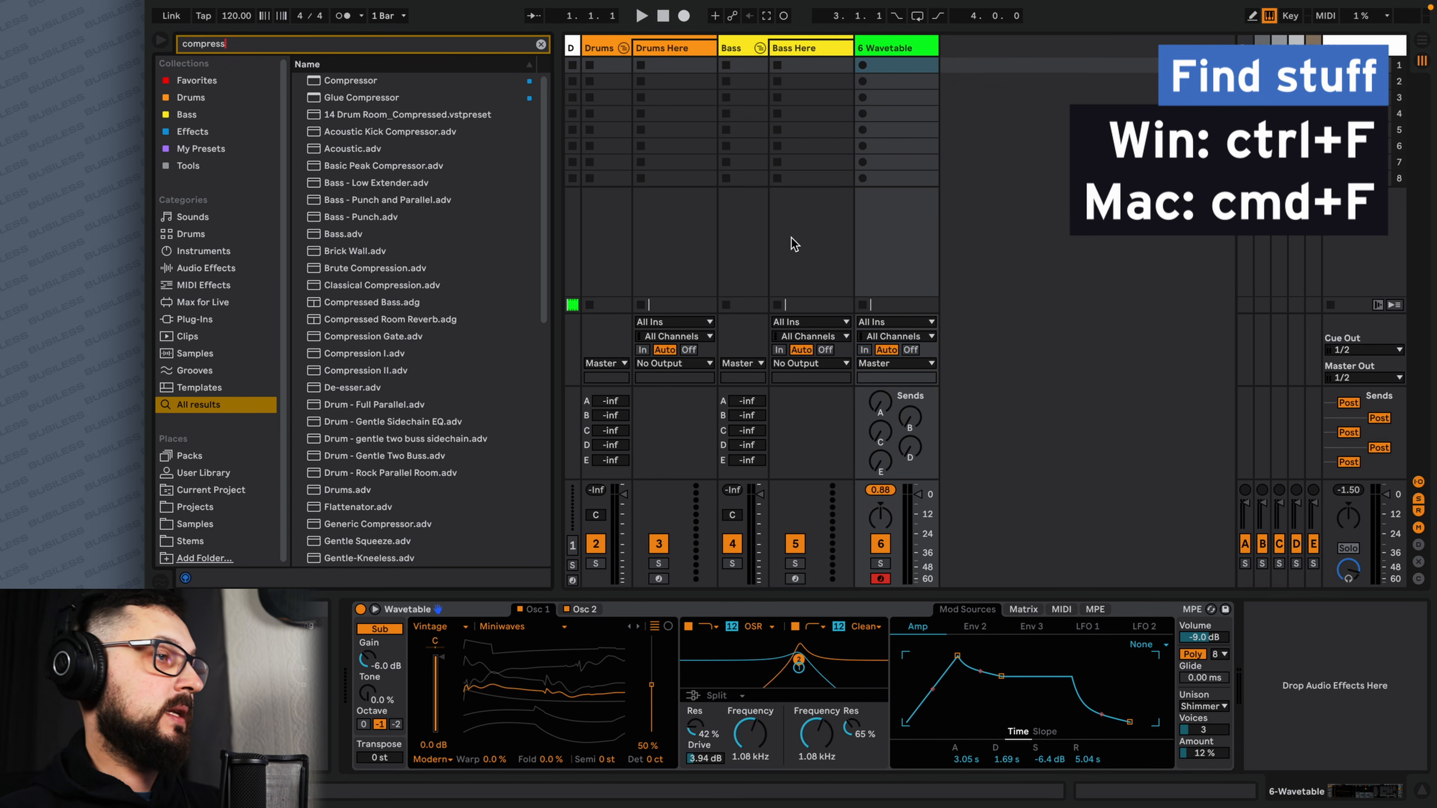
left_click(542, 44)
Step: Add the Compressor from the Dynamics audio effects after Wavetable on the 6 Wavetable track
left_click(211, 268)
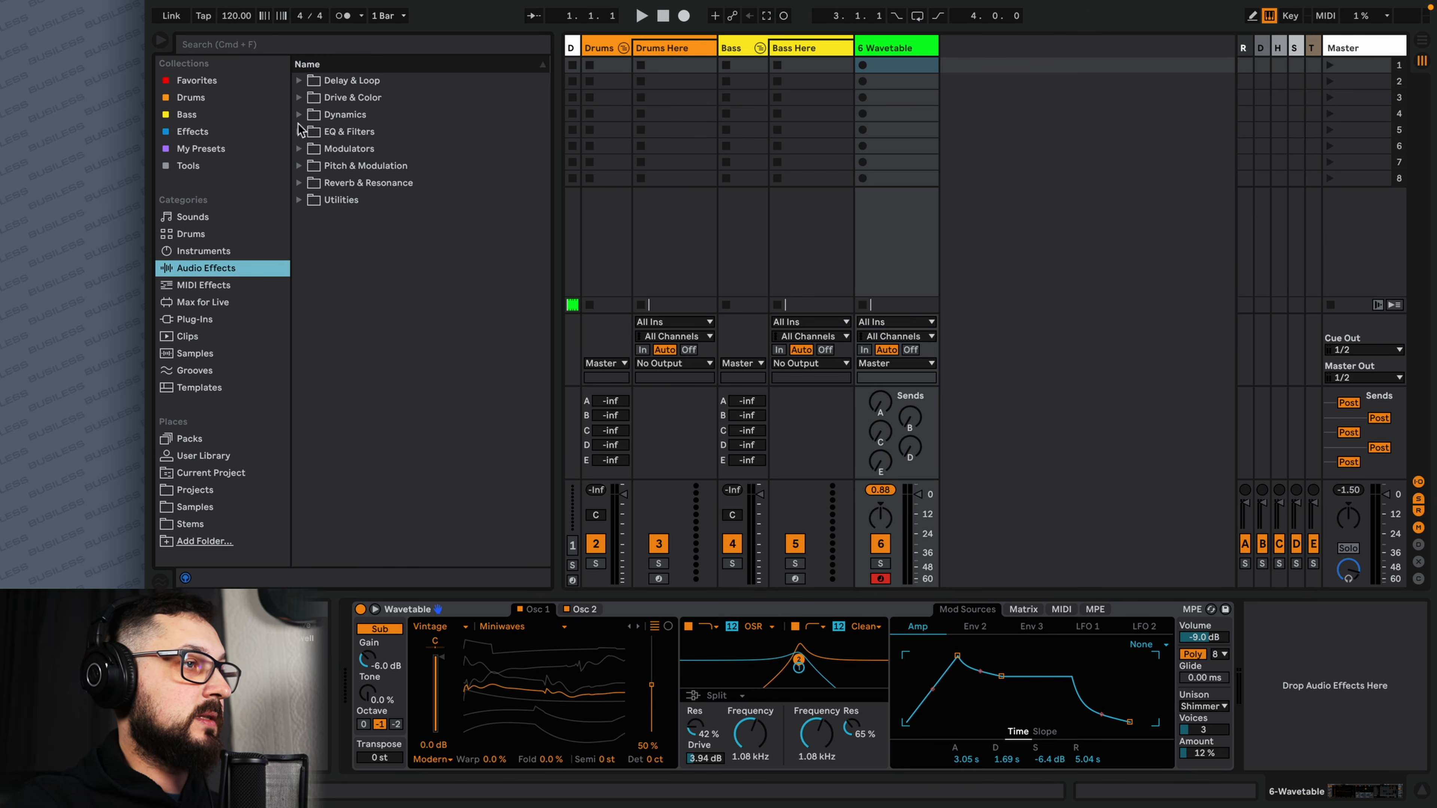
left_click(299, 115)
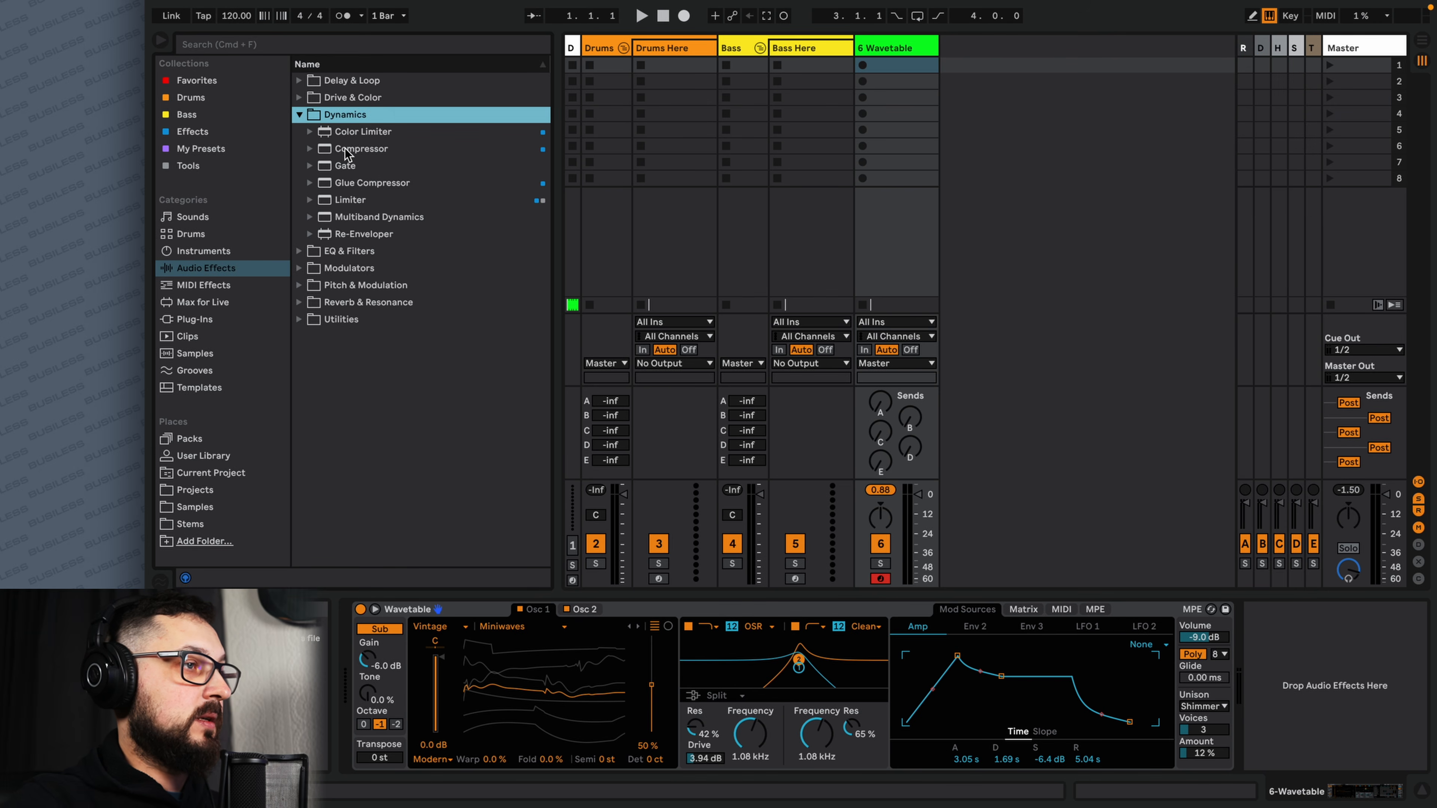
left_click_drag(345, 150, 794, 315)
left_click_drag(1261, 636, 1263, 637)
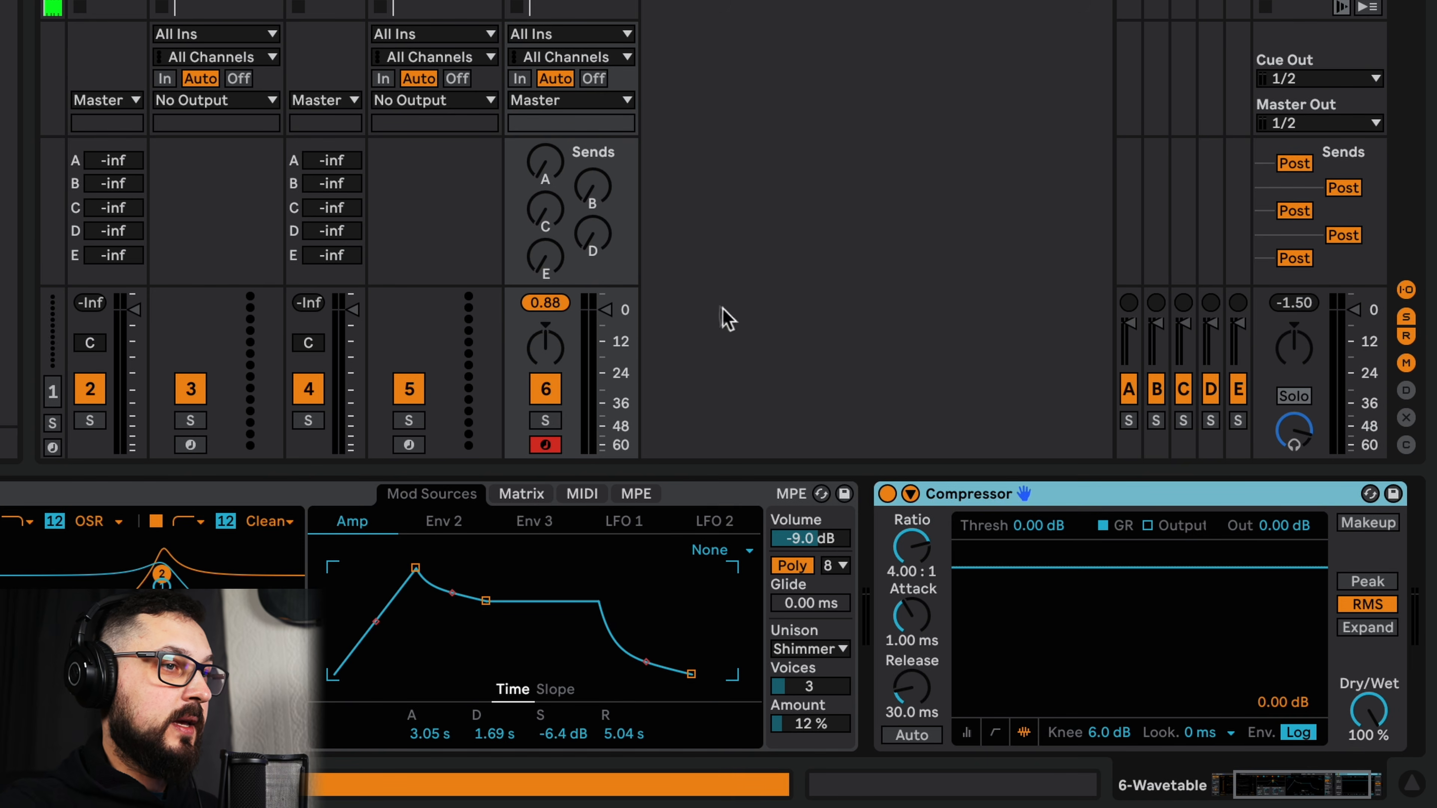
Step: Reset the Wavetable track's peak level and set the Compressor to -15.1 dB threshold, 13.6 ms attack and 85.7 ms release
left_click(547, 303)
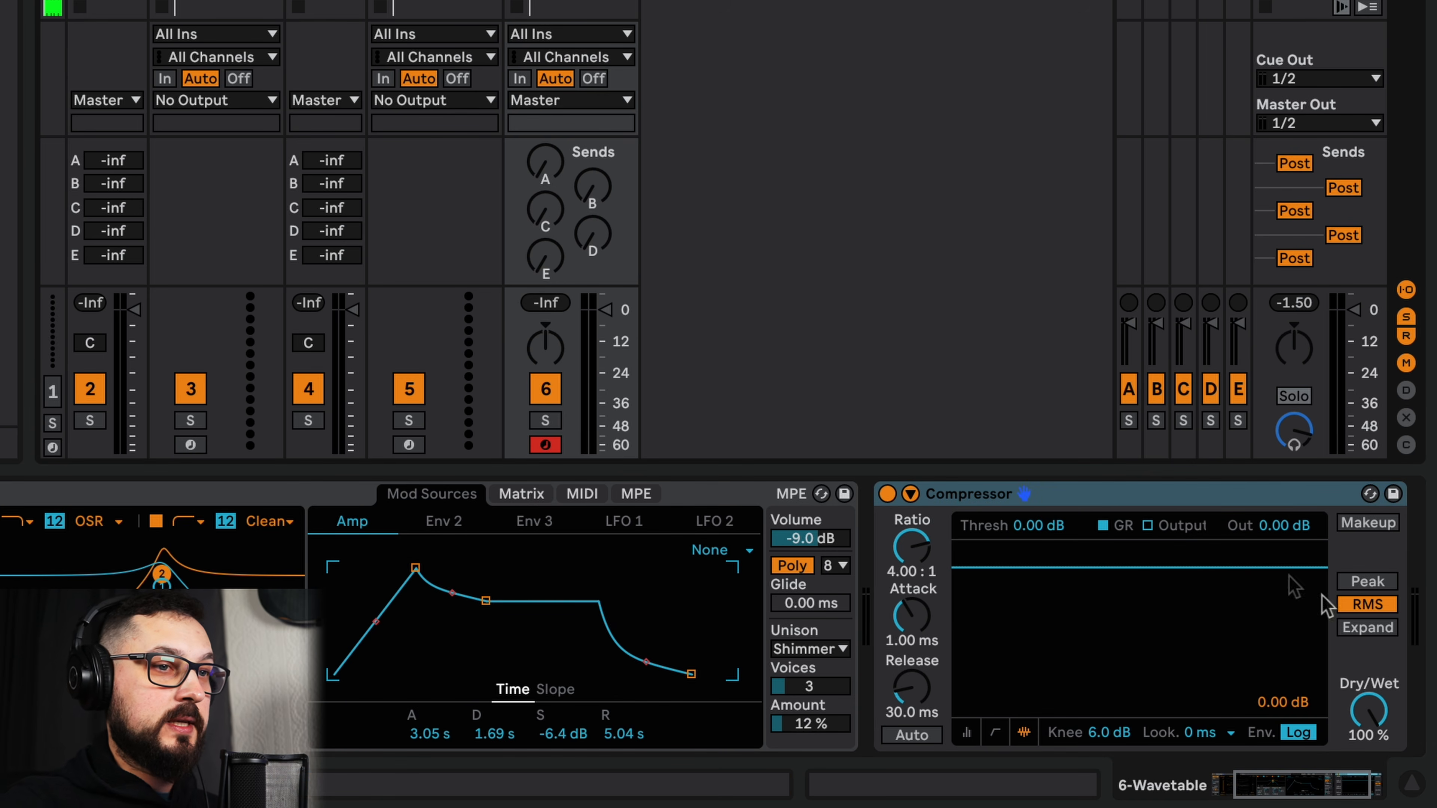
left_click_drag(1223, 565, 1222, 611)
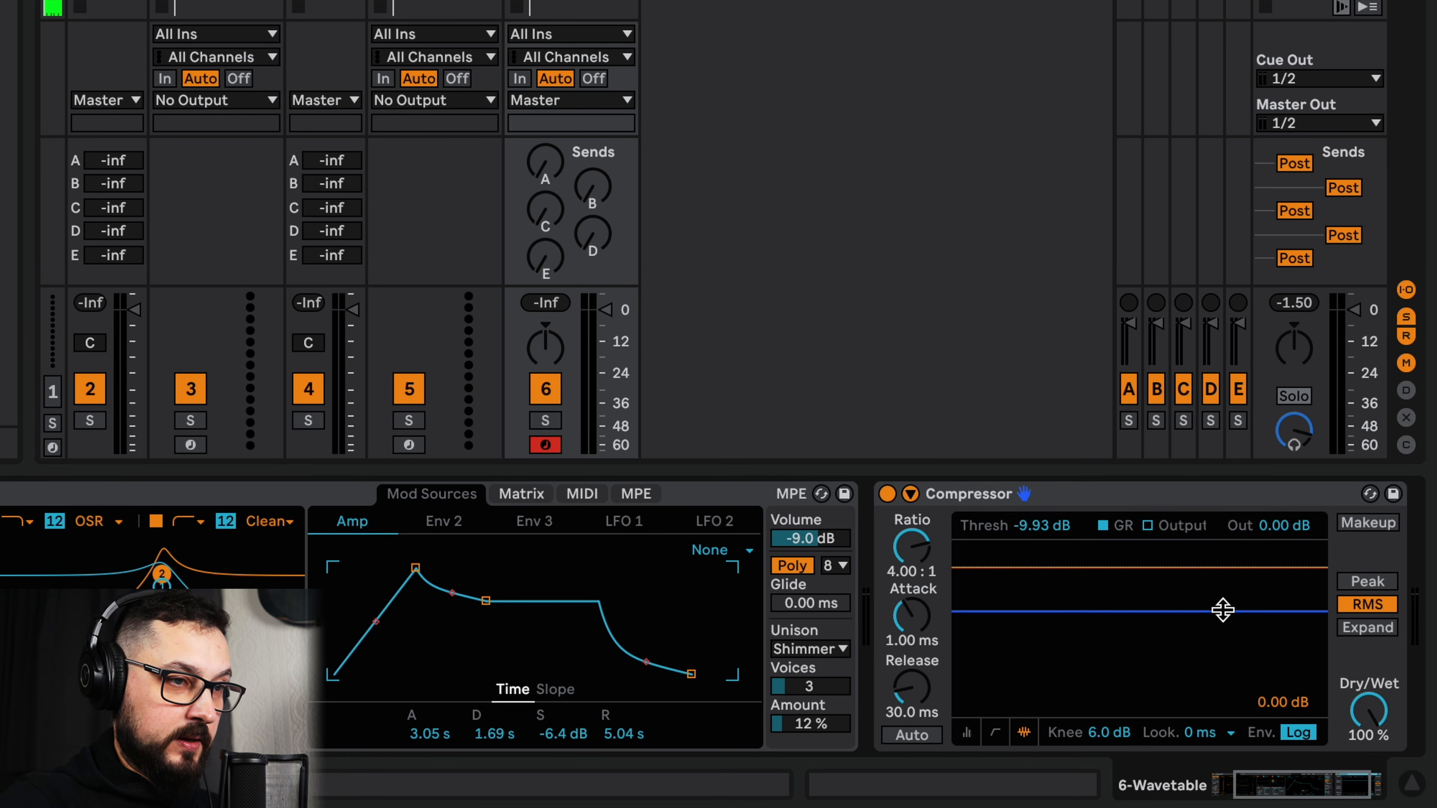
mouse_move(1203, 603)
left_mouse_down()
mouse_move(1203, 643)
mouse_move(1203, 630)
left_mouse_up()
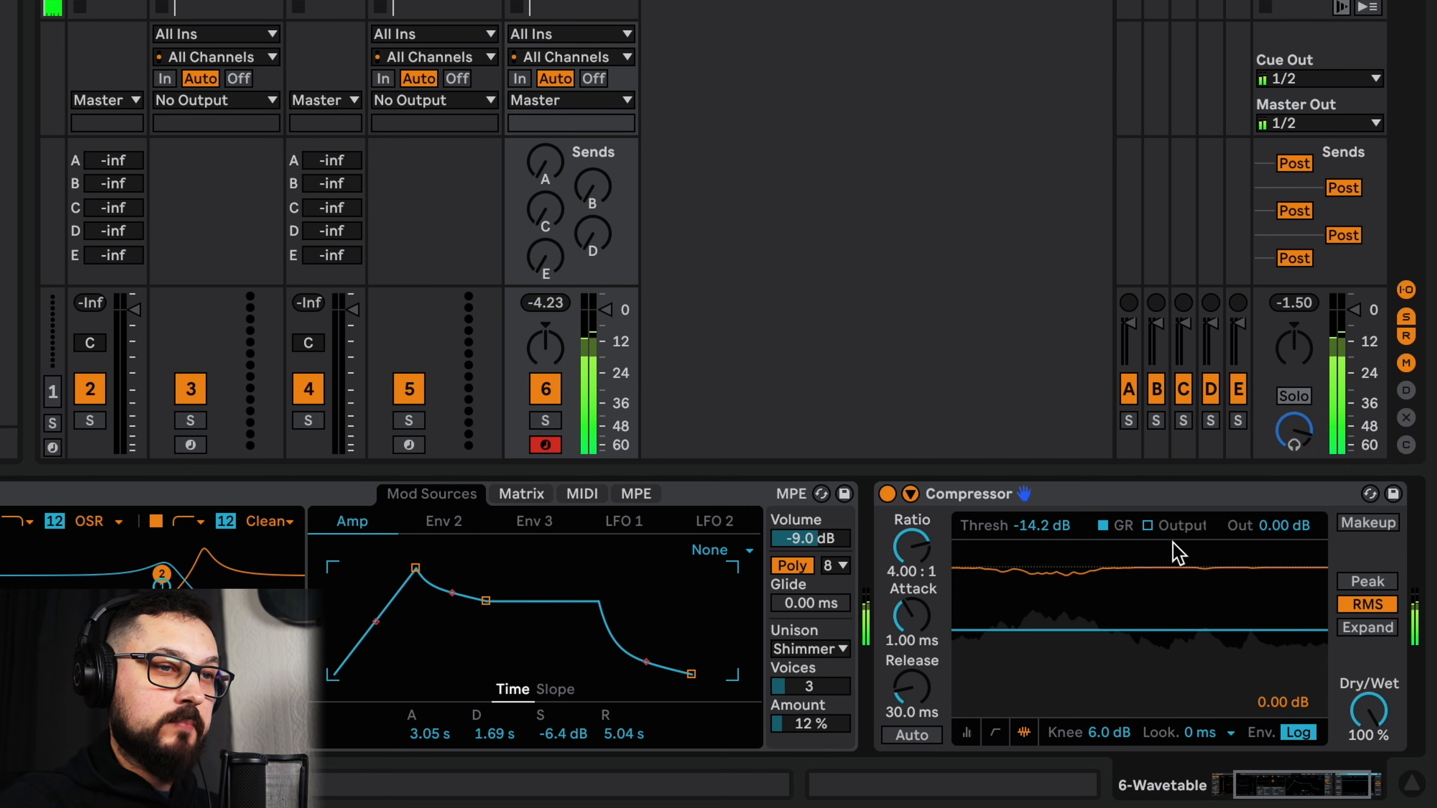
left_click_drag(1177, 630, 1177, 634)
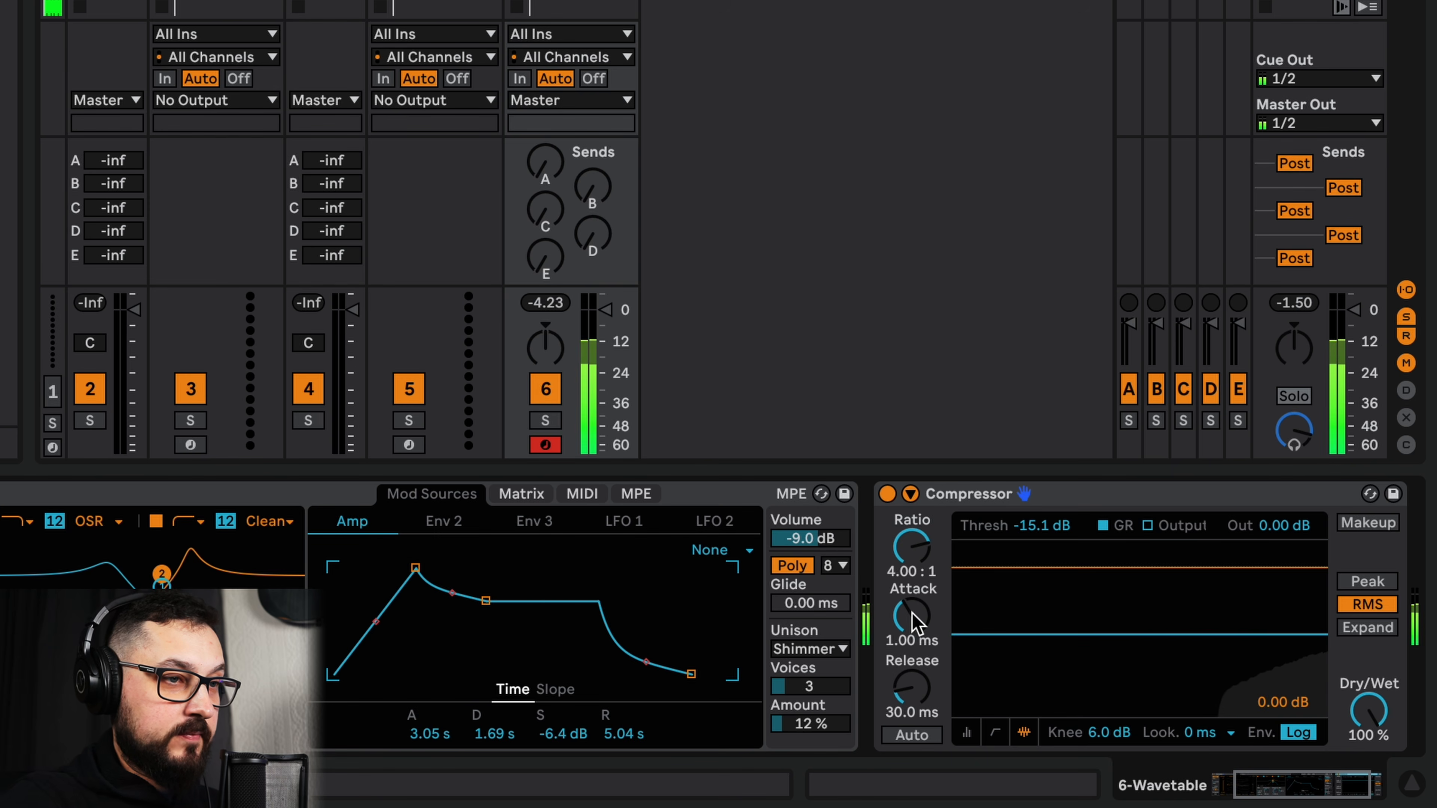
left_click_drag(912, 616, 912, 597)
left_click_drag(911, 687, 912, 670)
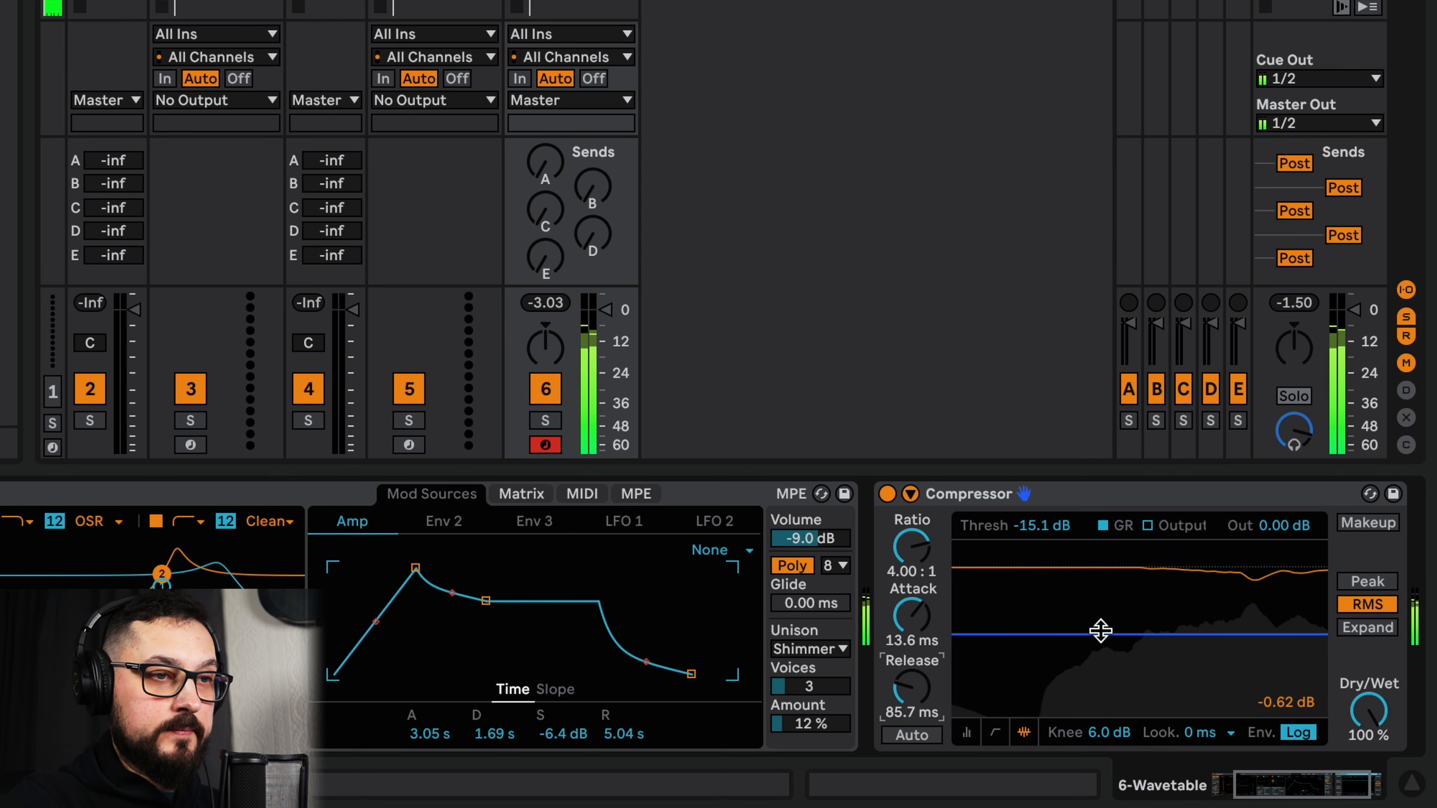
Step: Add Hybrid Reverb from the Reverb & Resonance audio effects after the Compressor
left_click_drag(1324, 780, 1396, 788)
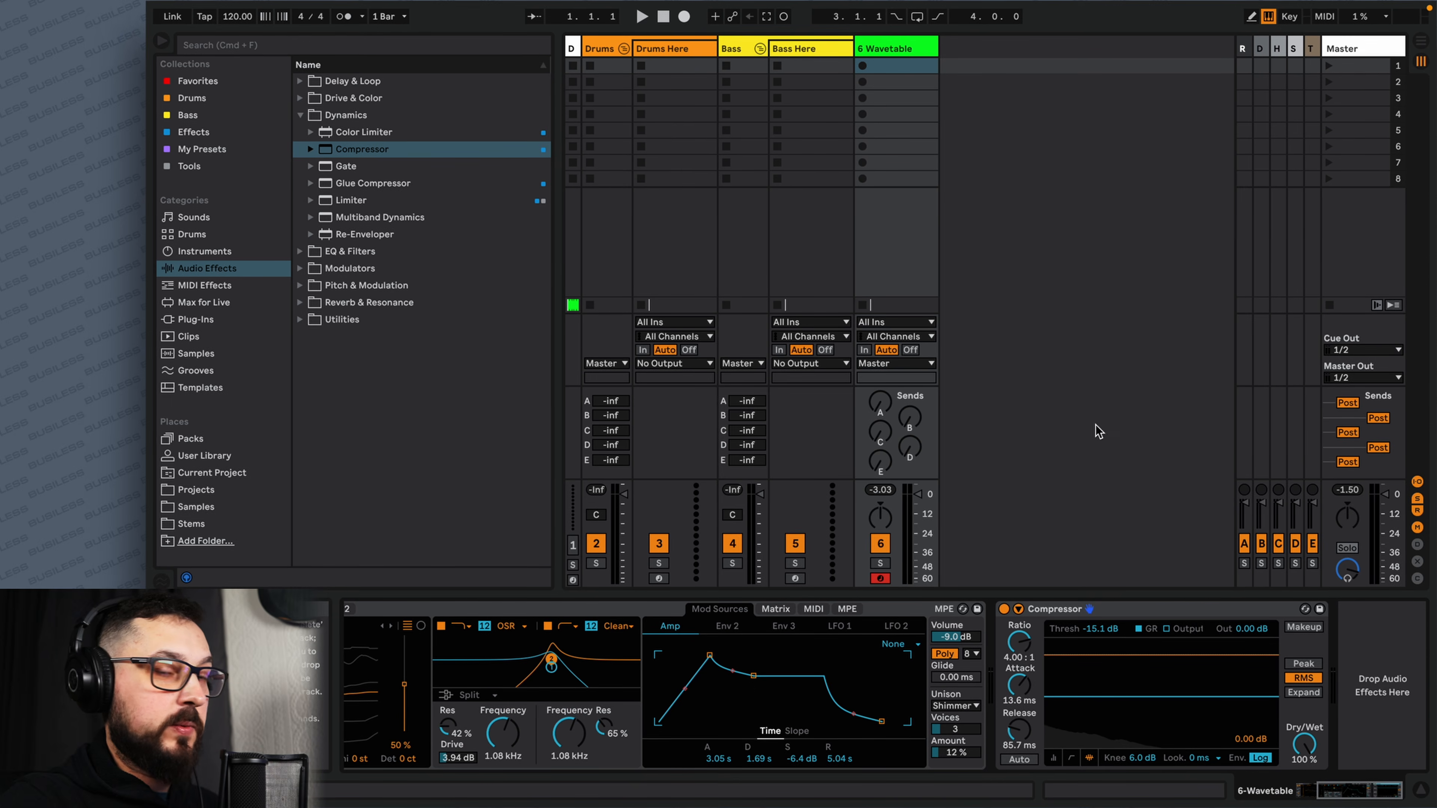
left_click(302, 115)
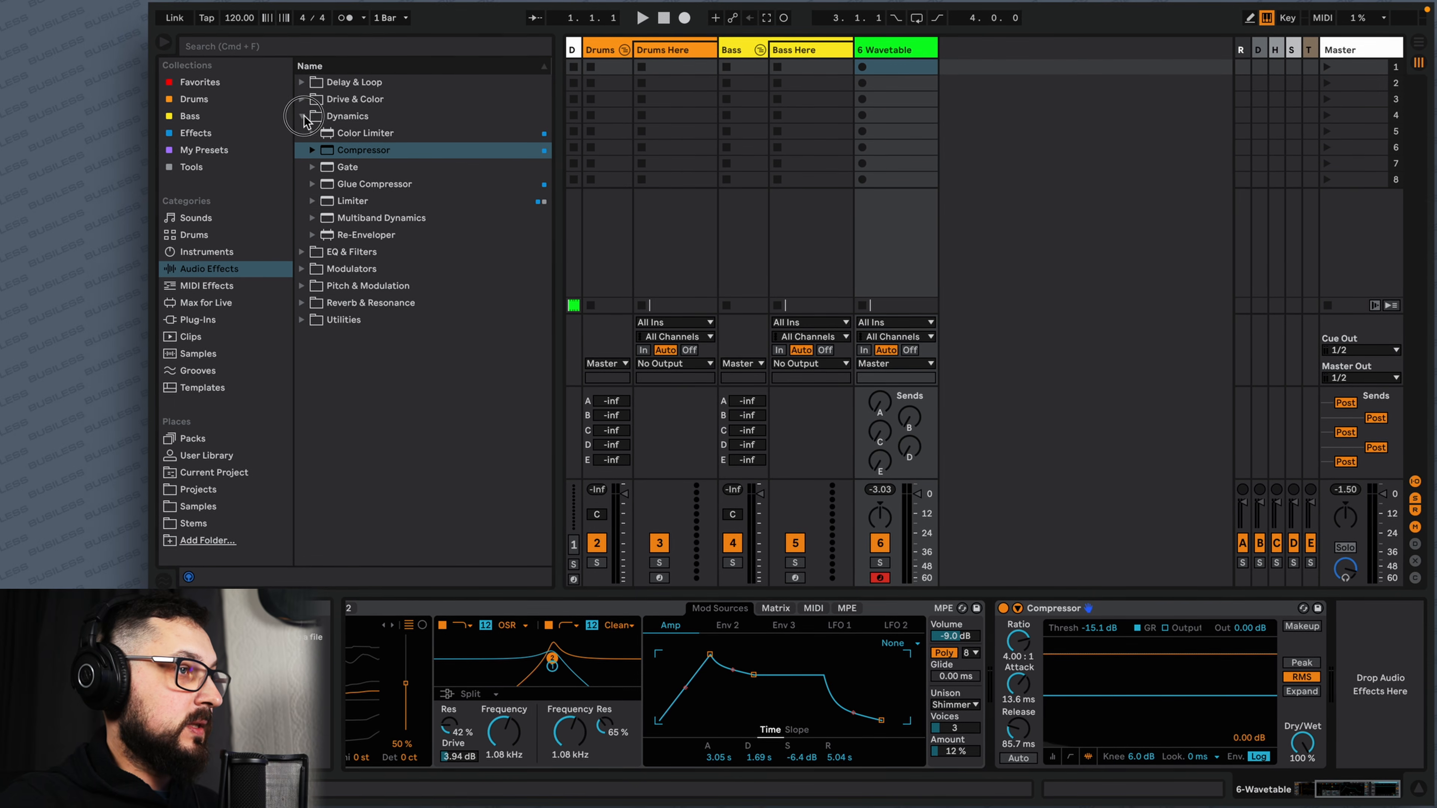
left_click(304, 184)
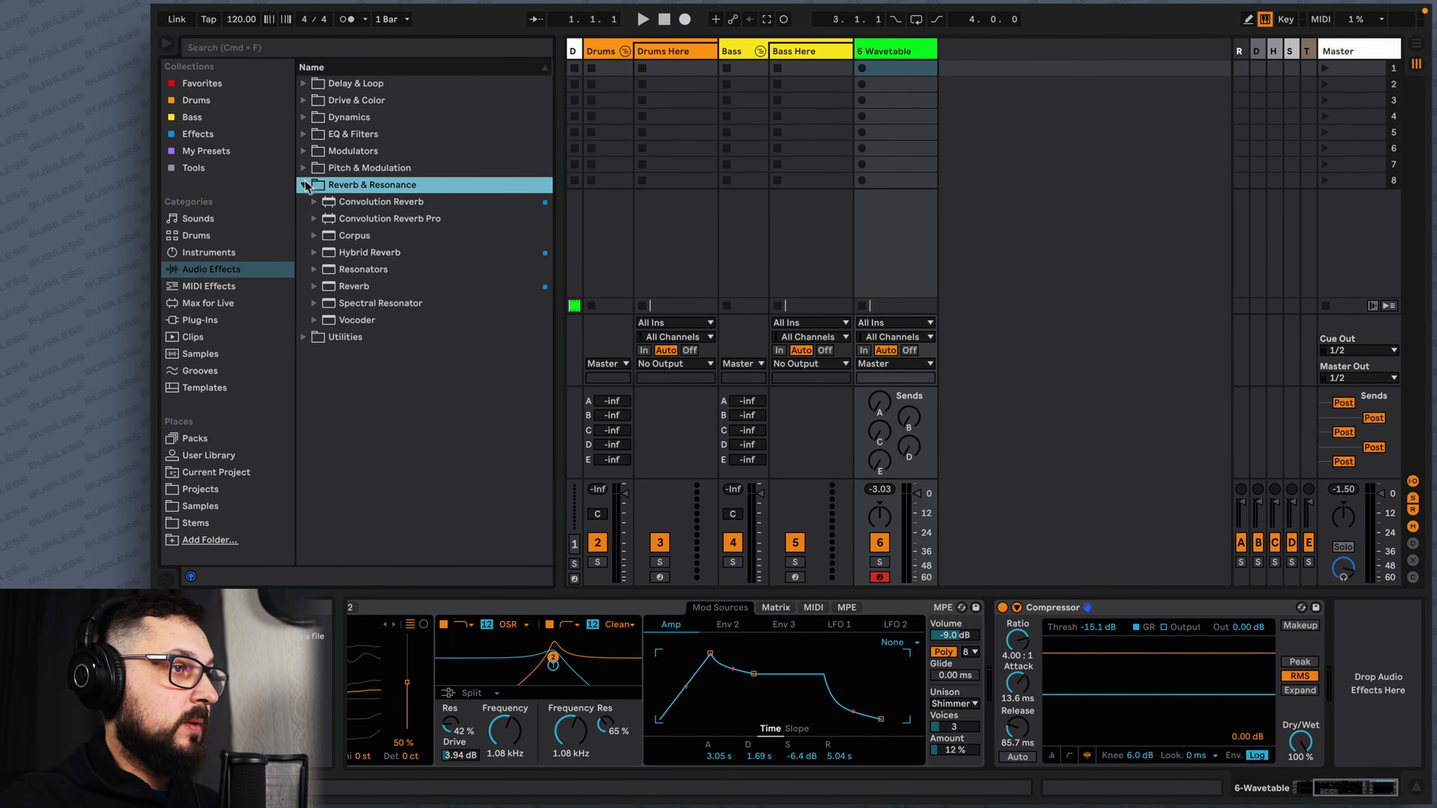
left_click_drag(356, 254, 1352, 657)
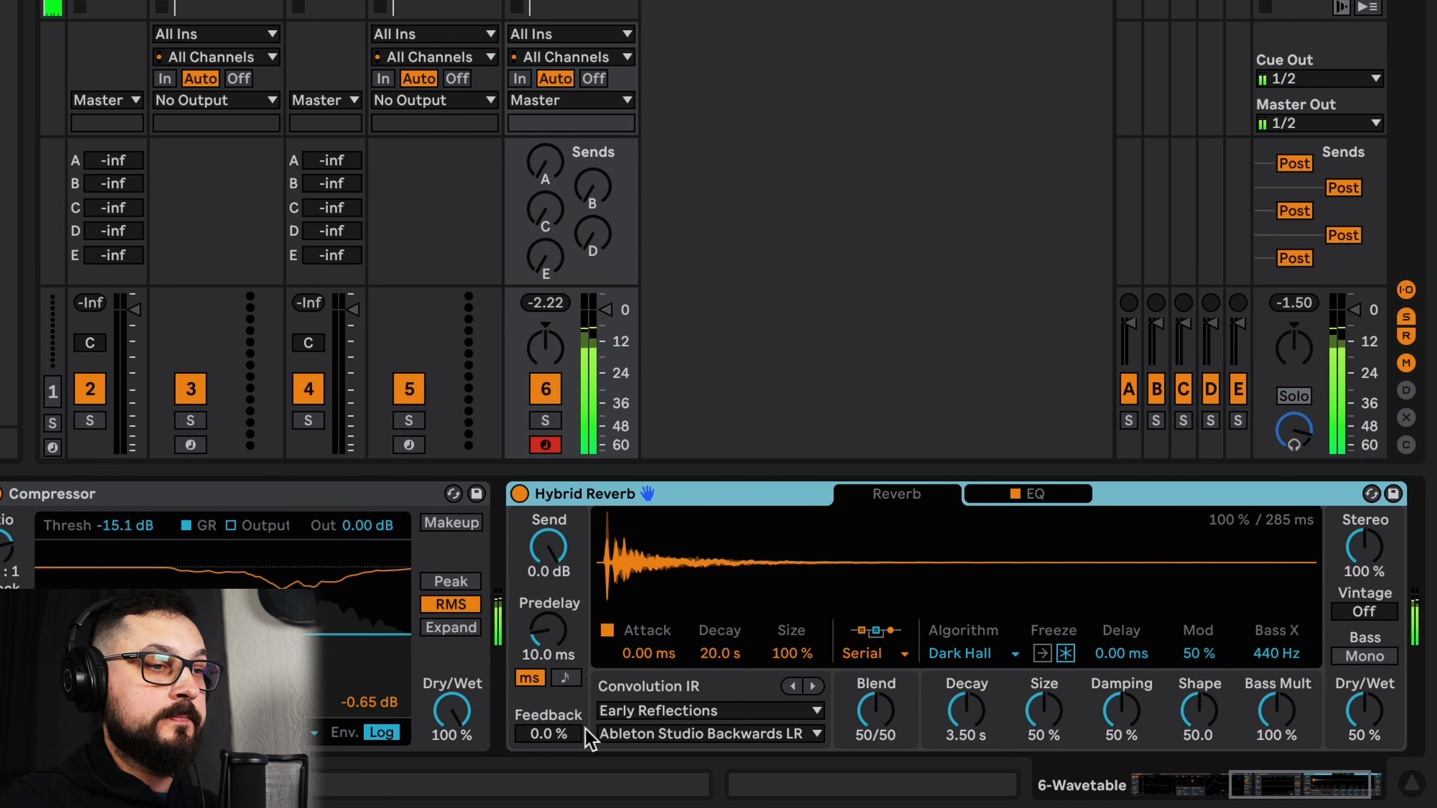
Step: Set Hybrid Reverb's feedback to 16%, vintage mode to Old and convolution impulse response to Blue Room LR
left_click_drag(548, 734, 548, 723)
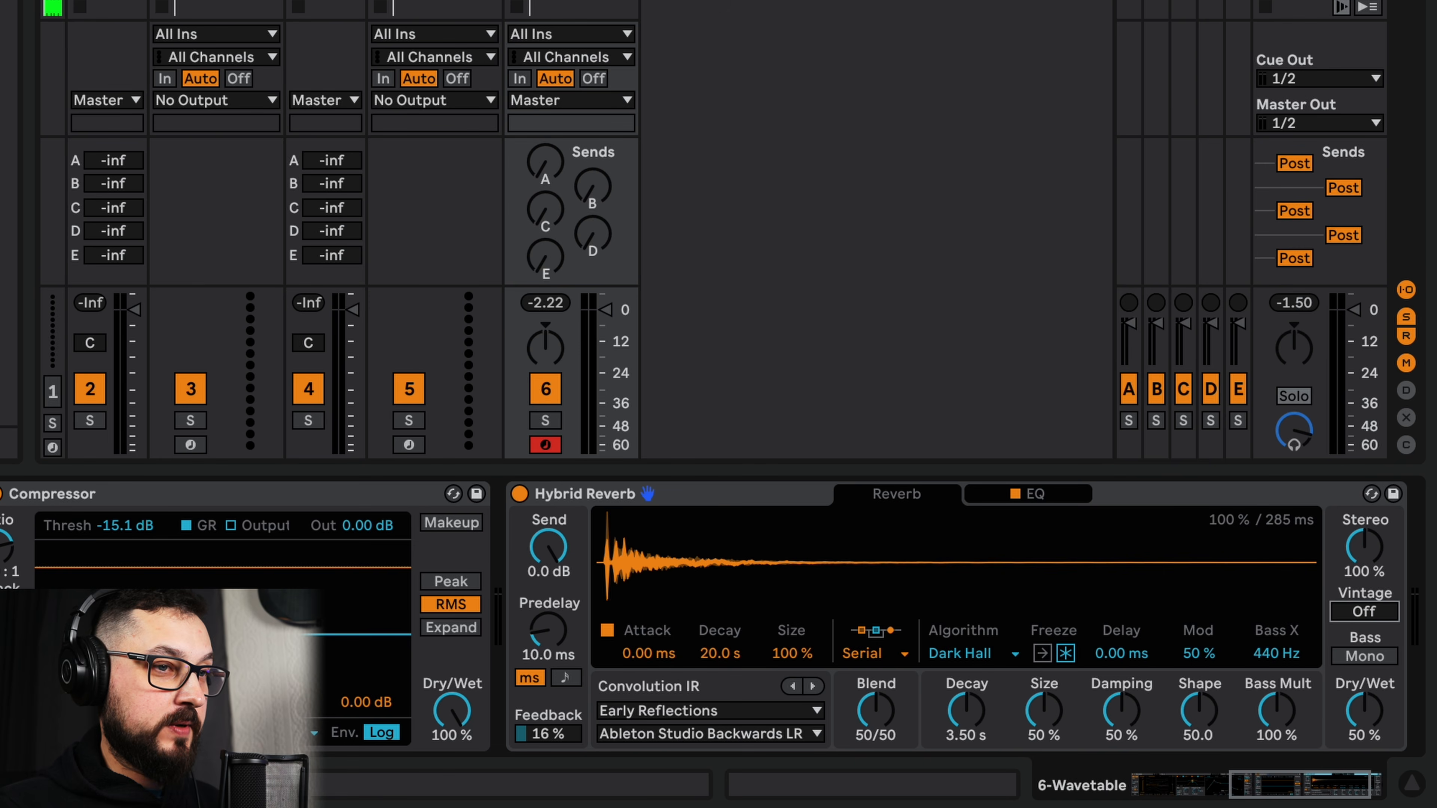
left_click(1365, 612)
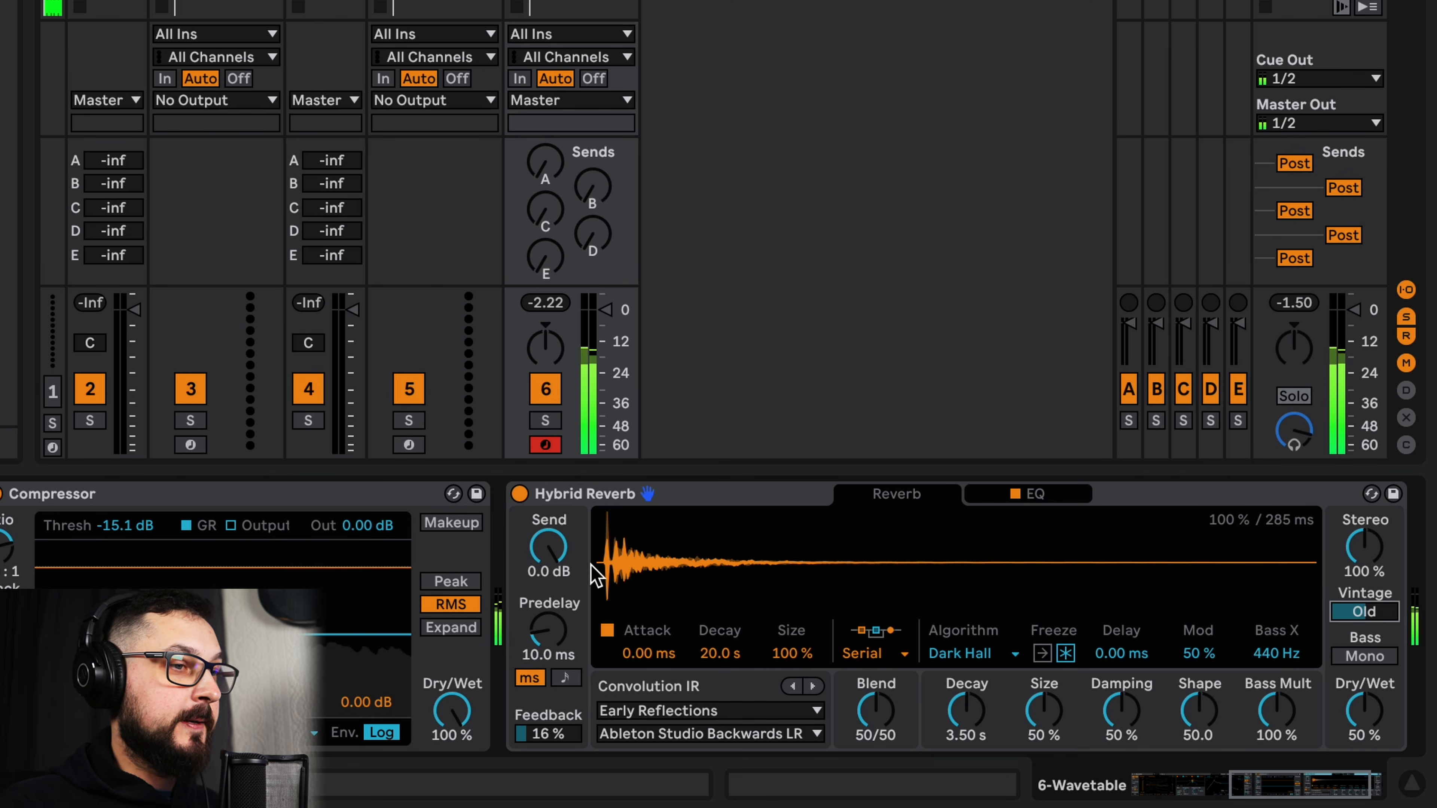
left_click(668, 735)
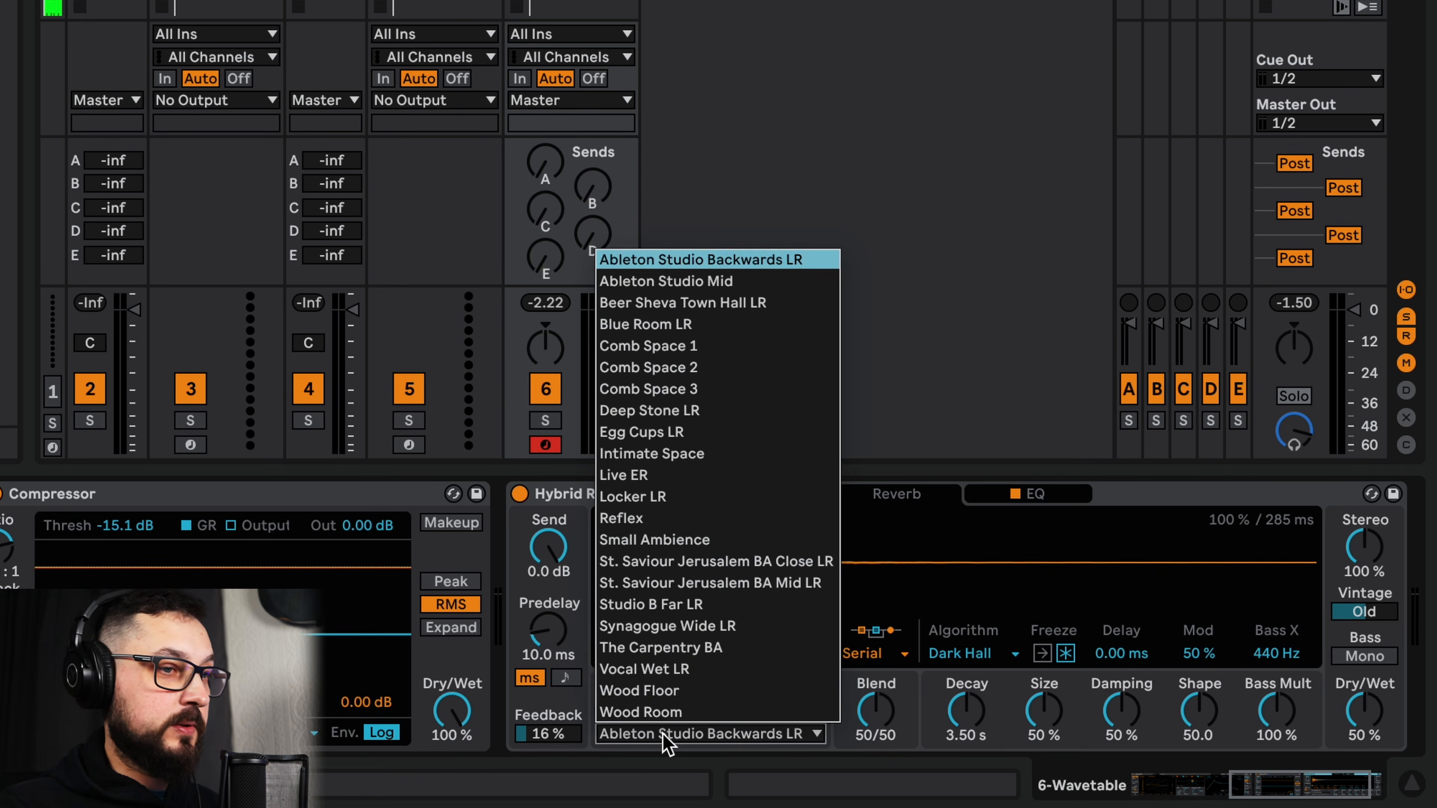
left_click(754, 334)
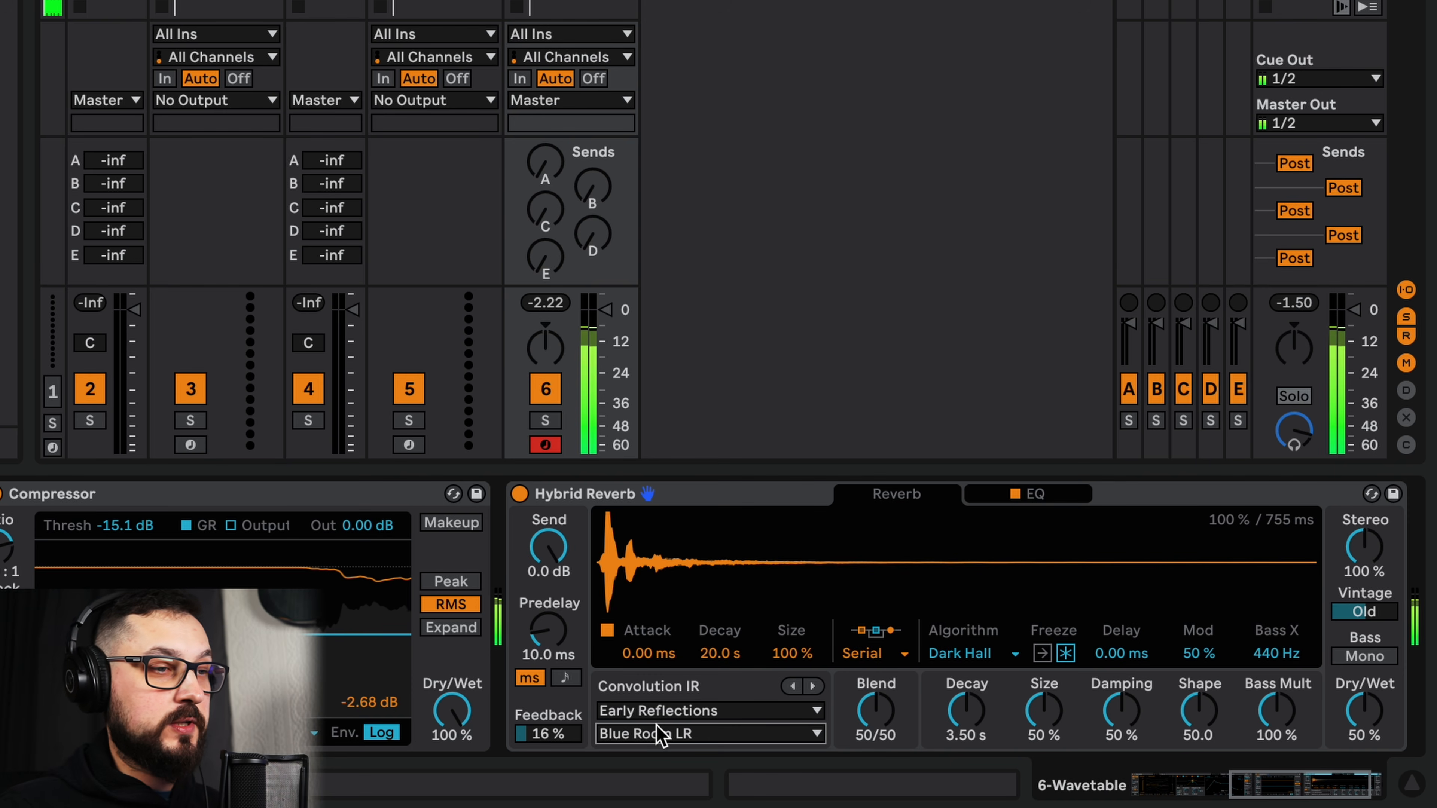
left_click(1324, 787)
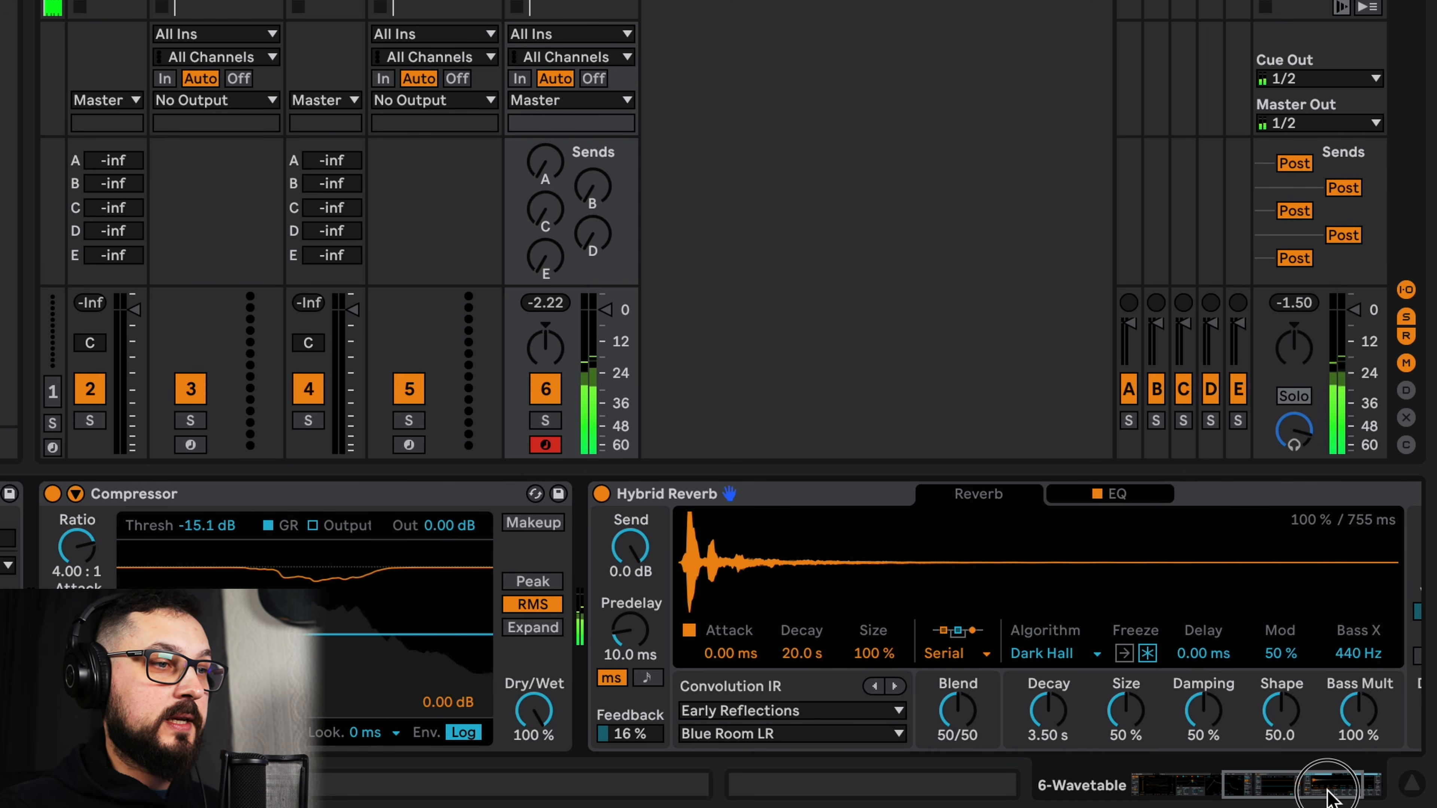
Step: Add Chorus-Ensemble between the Compressor and Hybrid Reverb, and set it to Ensemble mode with 16% feedback
left_click_drag(1327, 791, 1317, 789)
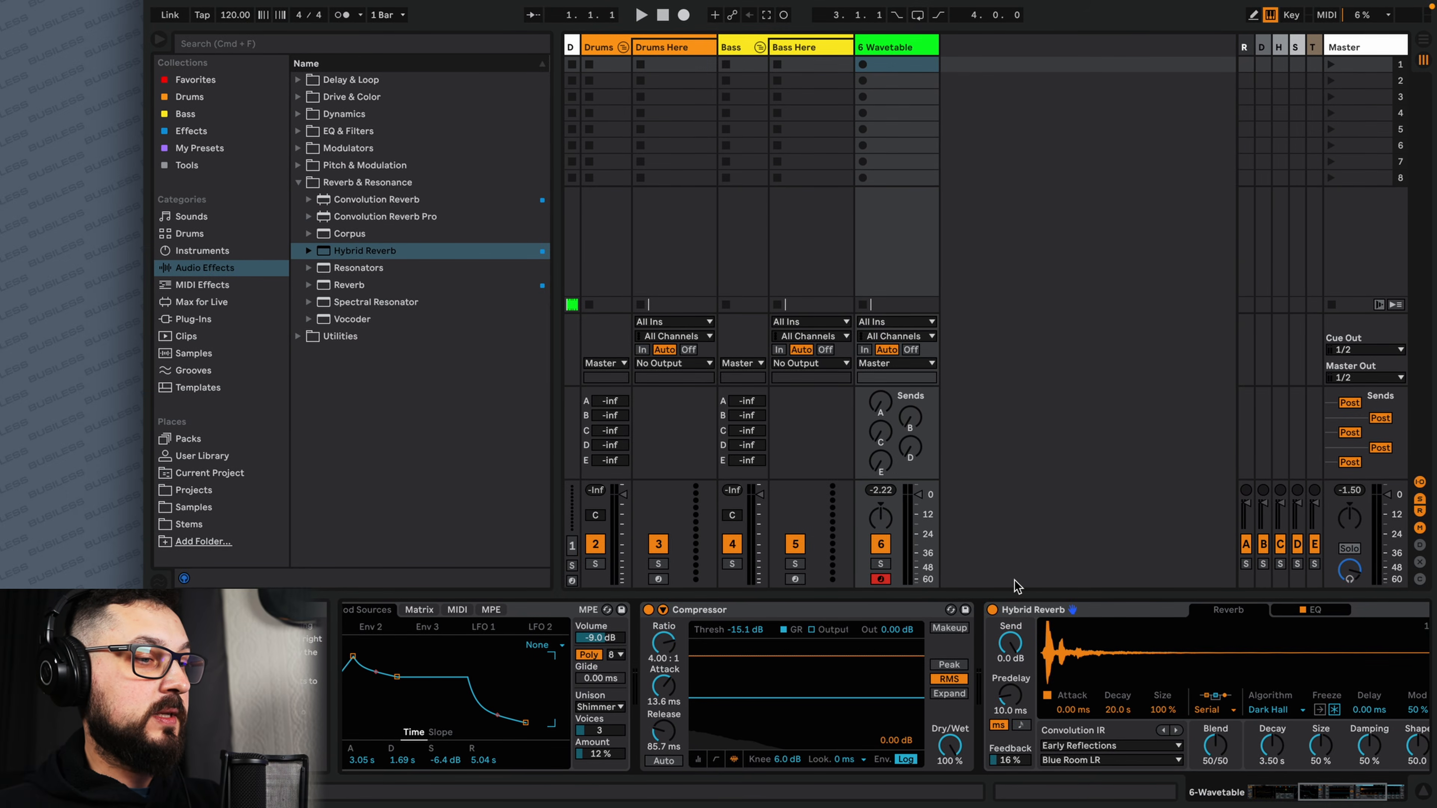
key("super+f")
type("chor")
left_click_drag(360, 96, 986, 677)
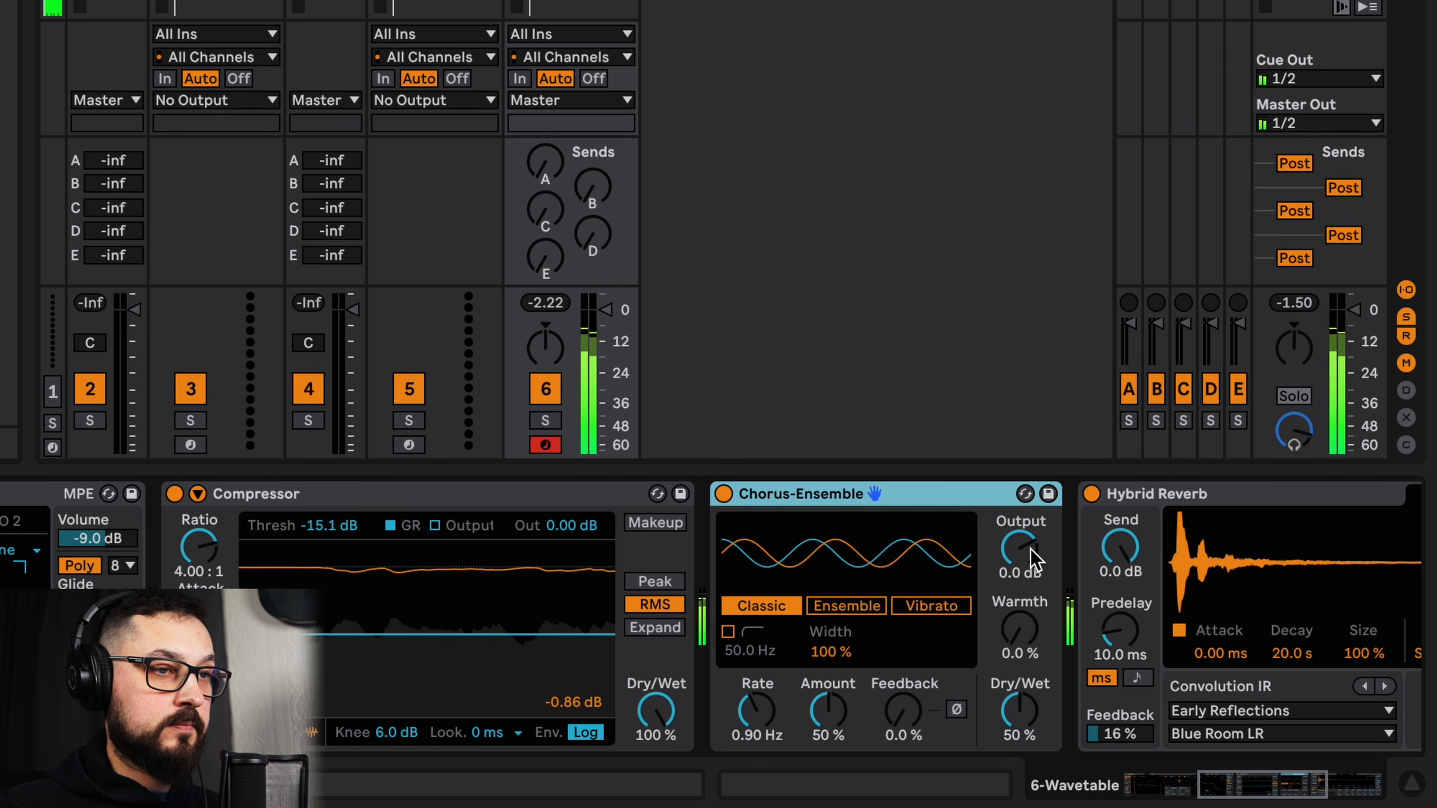
left_click_drag(905, 727, 916, 715)
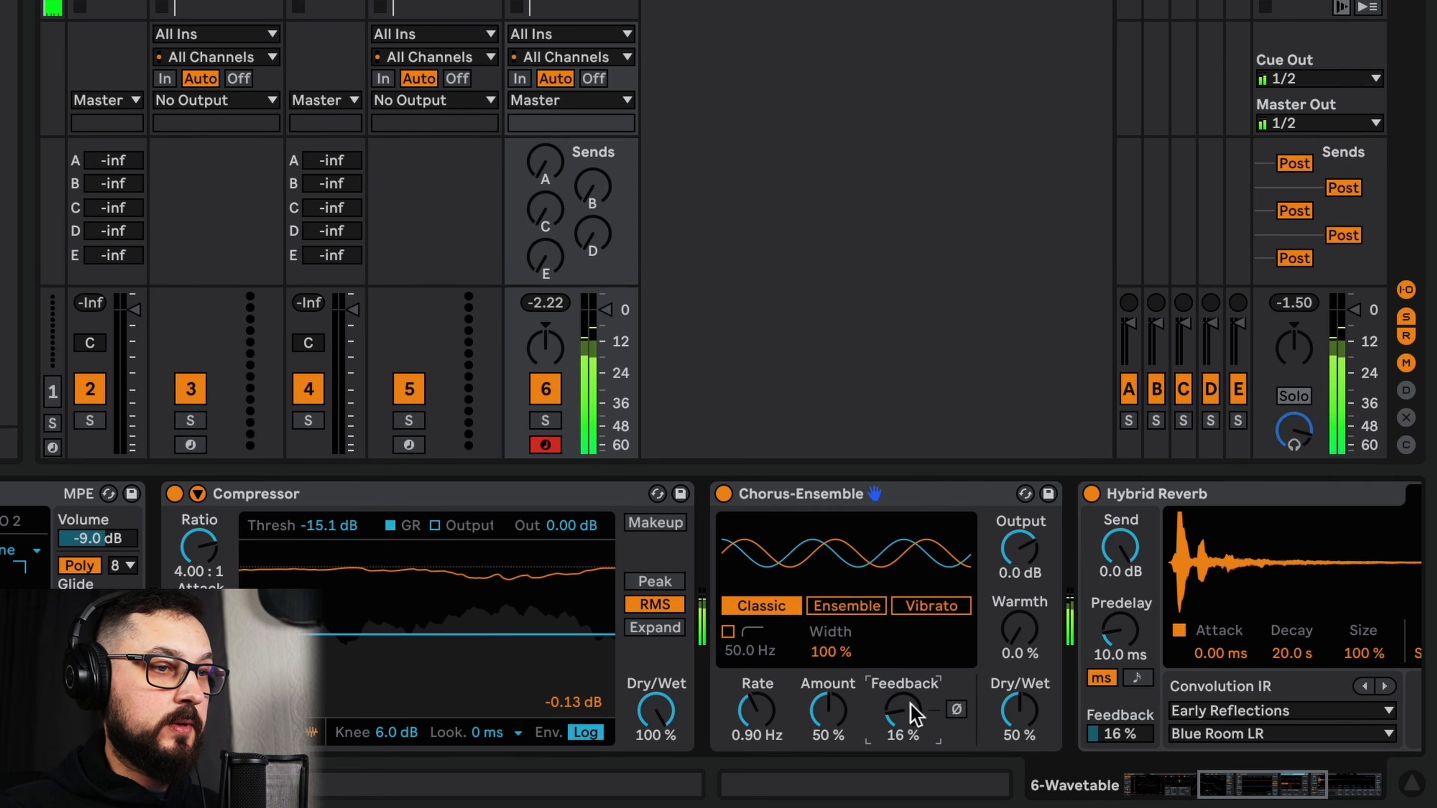
left_click(849, 607)
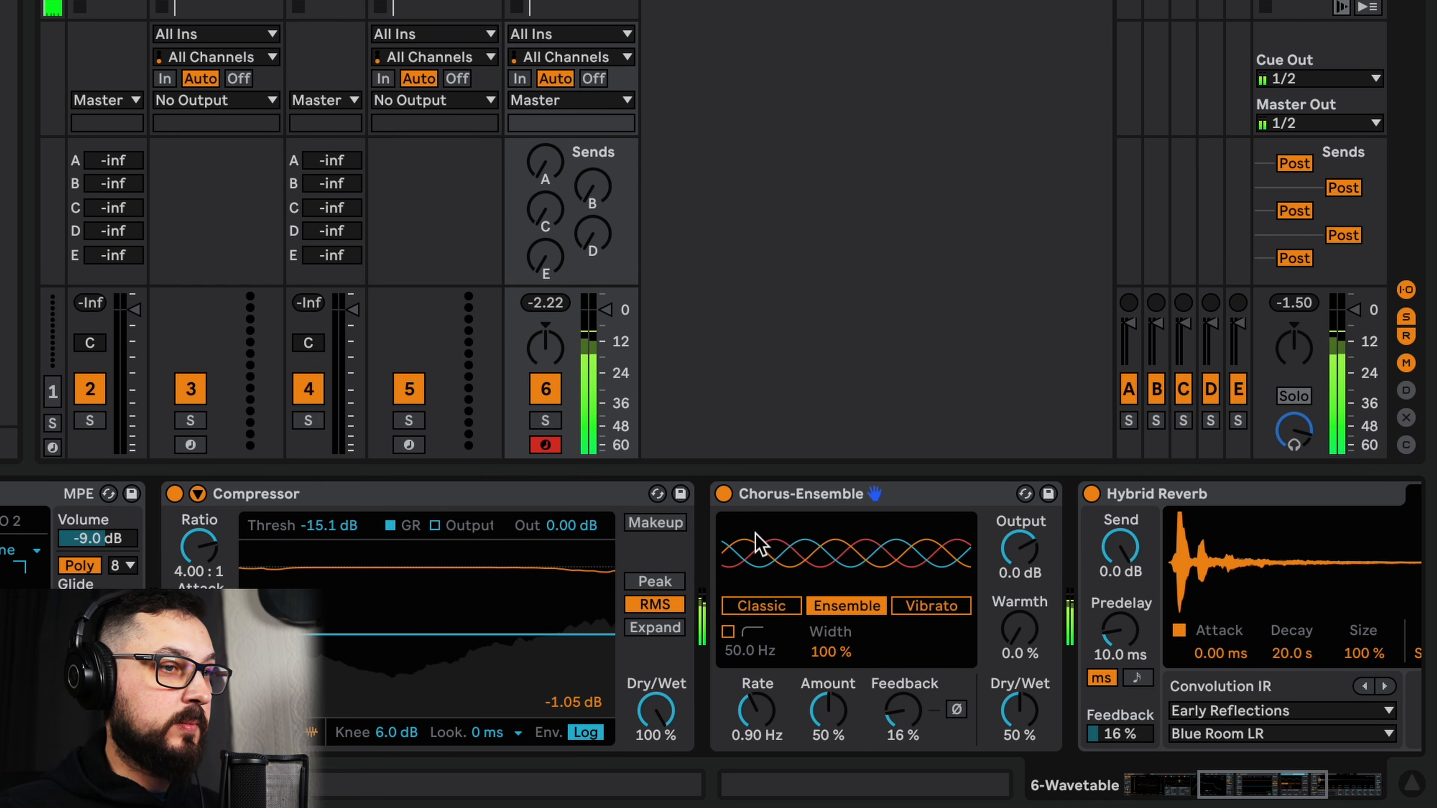
Step: Find the Echo audio effect in the browser and add it between Chorus-Ensemble and Hybrid Reverb
left_click_drag(1265, 786, 1254, 787)
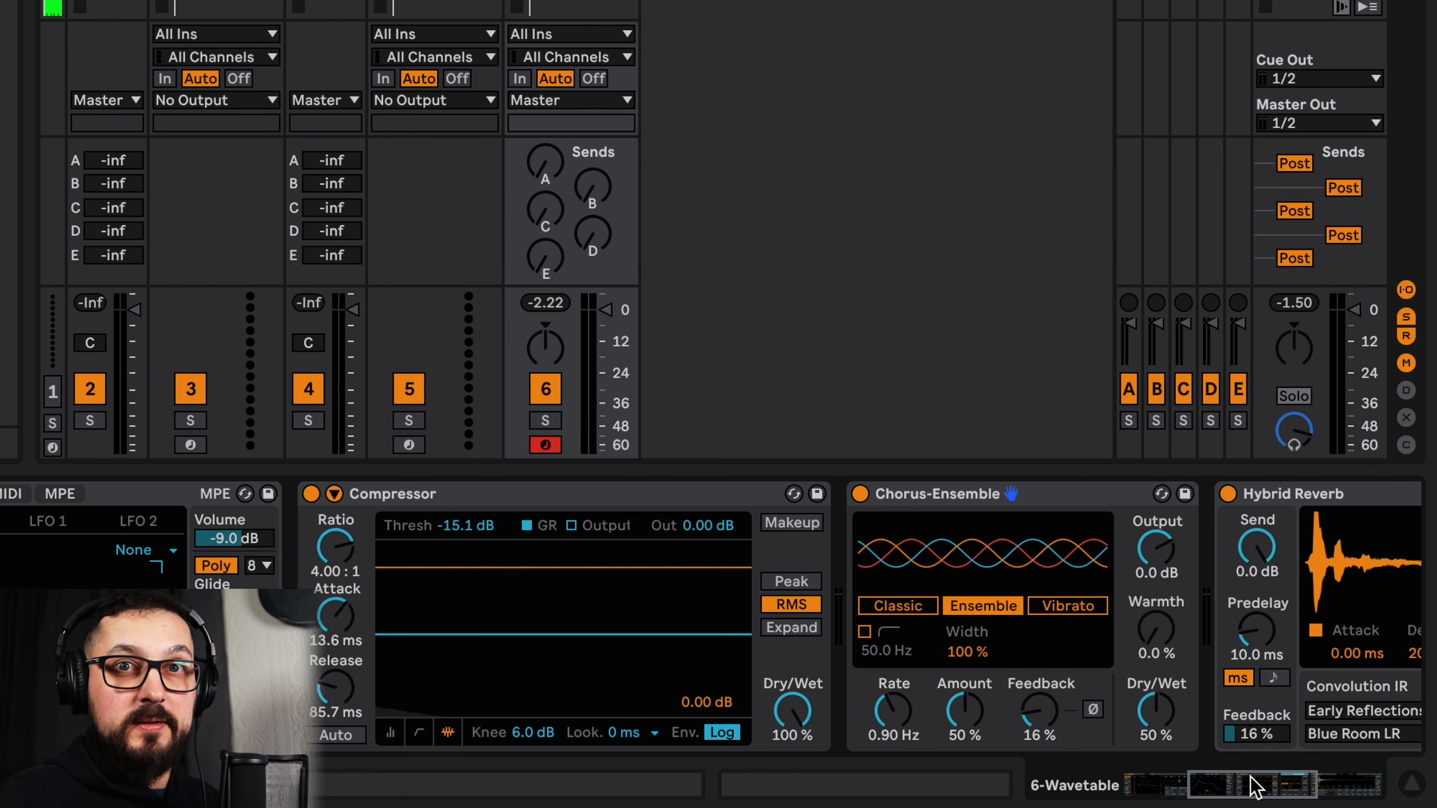
left_click_drag(1280, 798, 1293, 795)
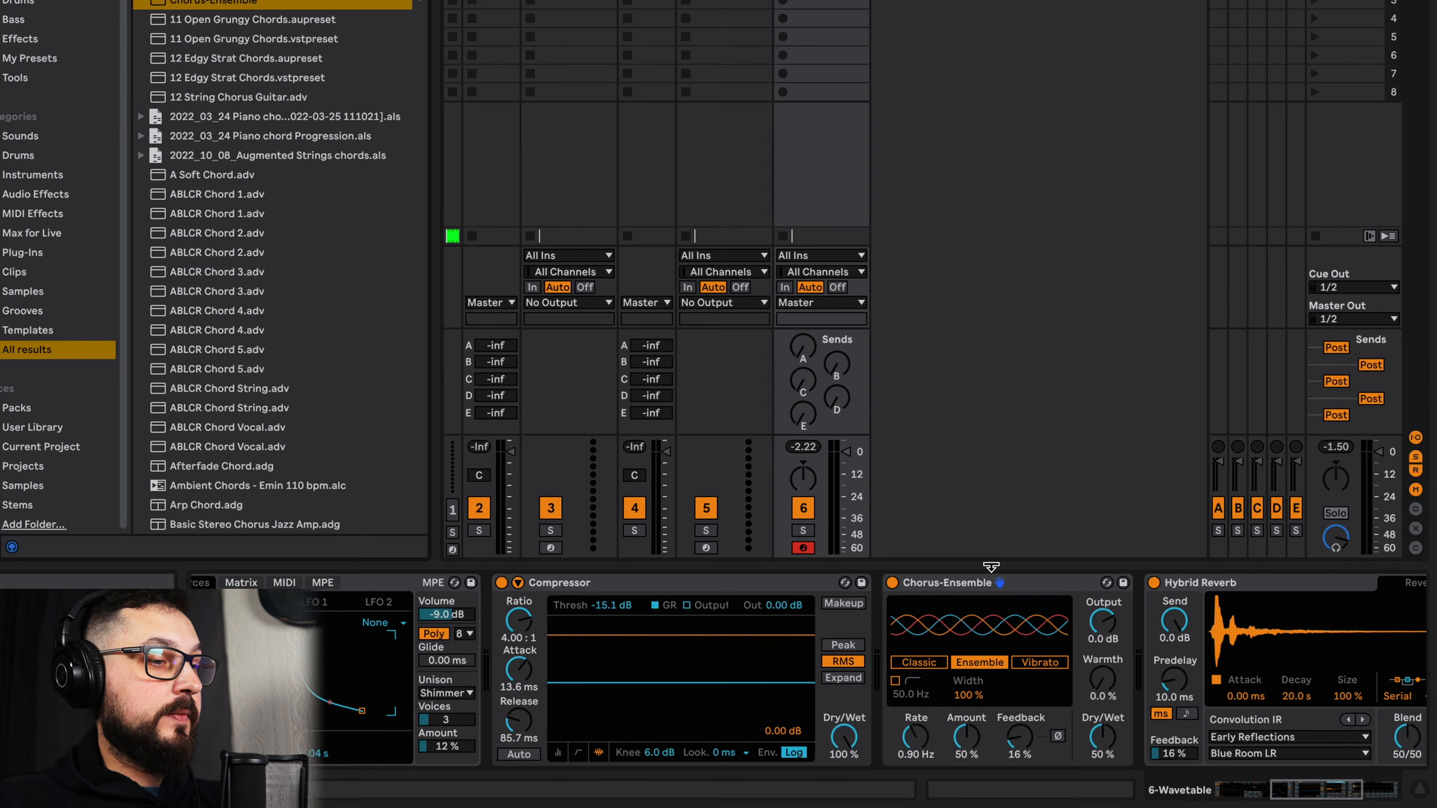
key("ctrl+f")
type("ech")
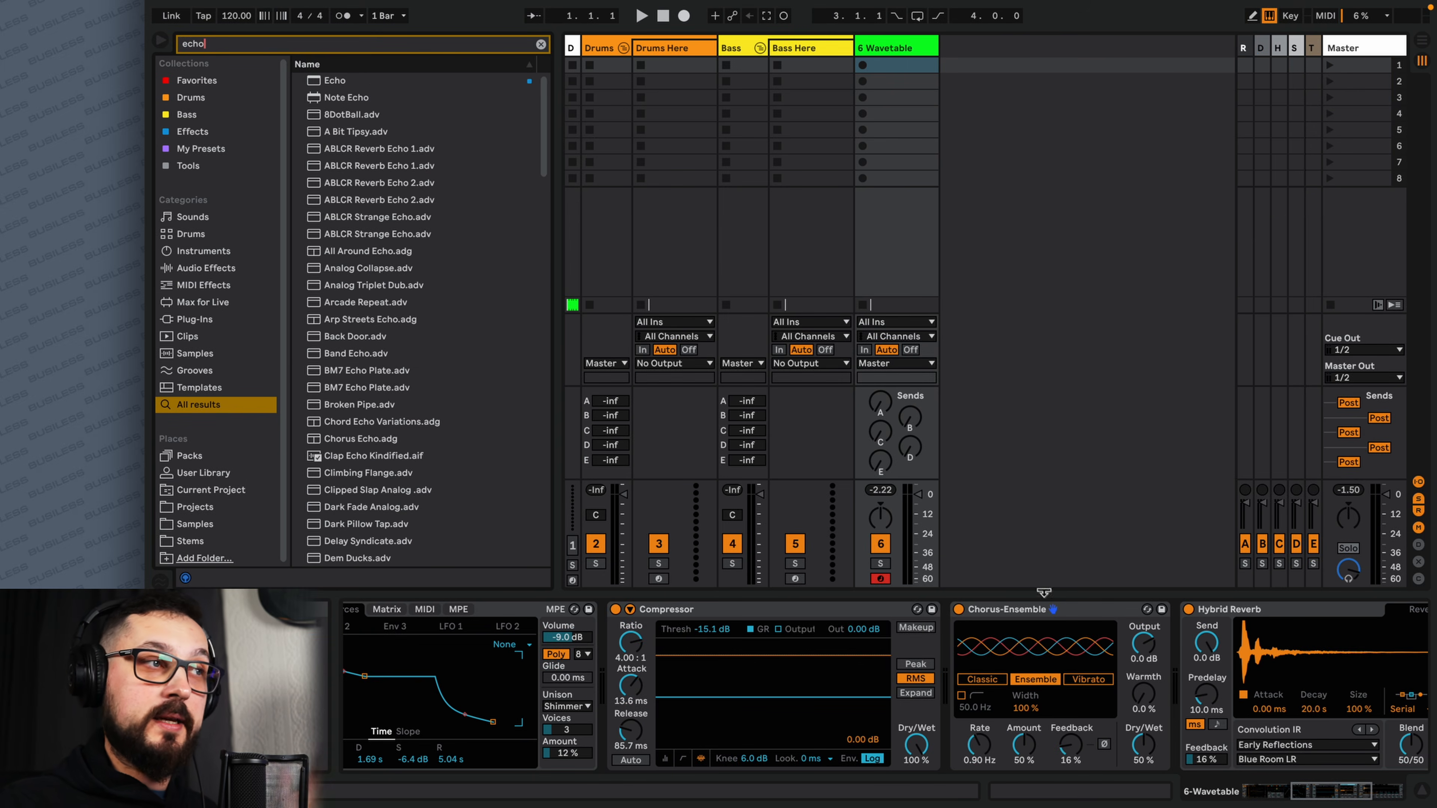
type("o")
double_click(326, 79)
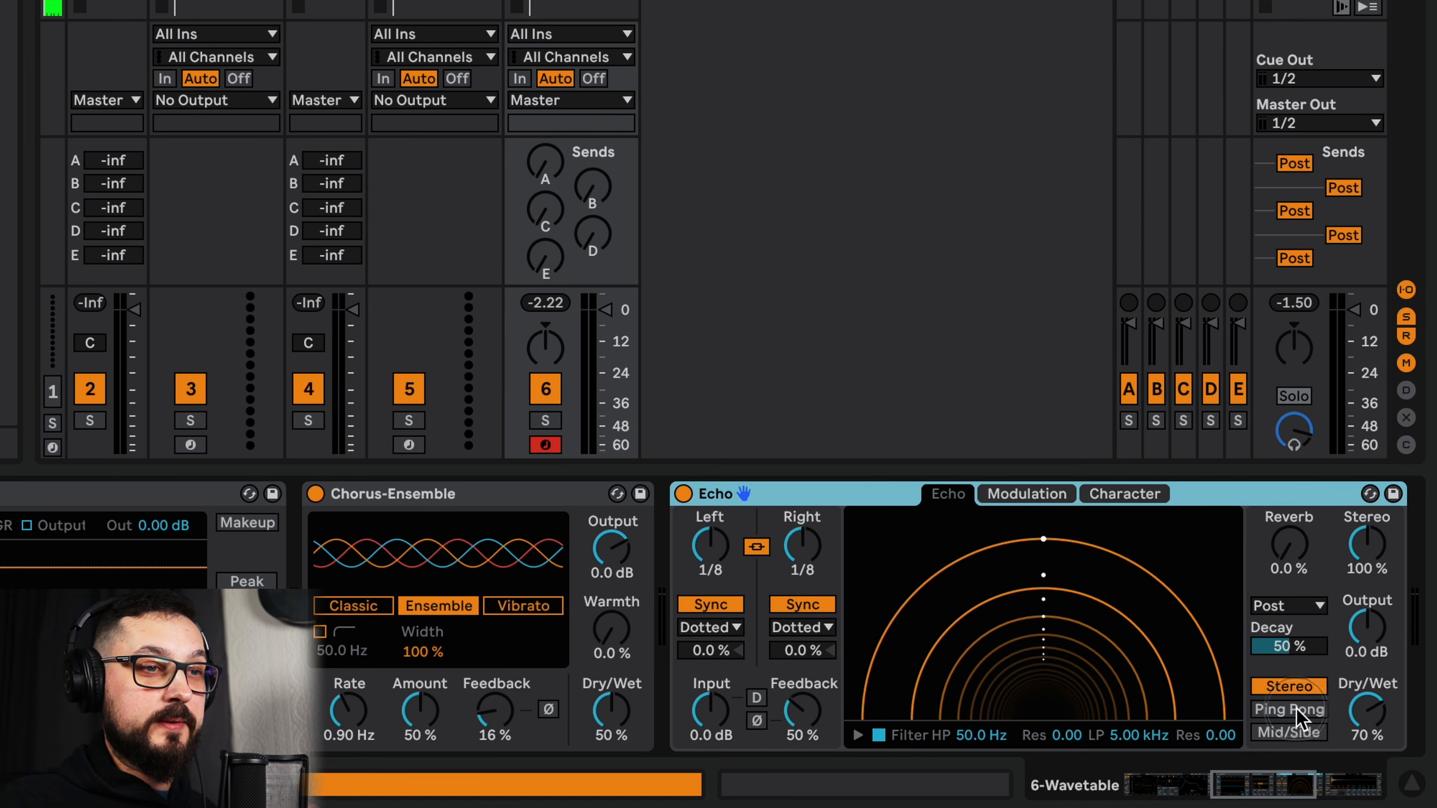
Step: Set Echo to Ping Pong mode with 50% dry/wet, linked 1/4 delay times and 130% stereo width
left_click(1293, 710)
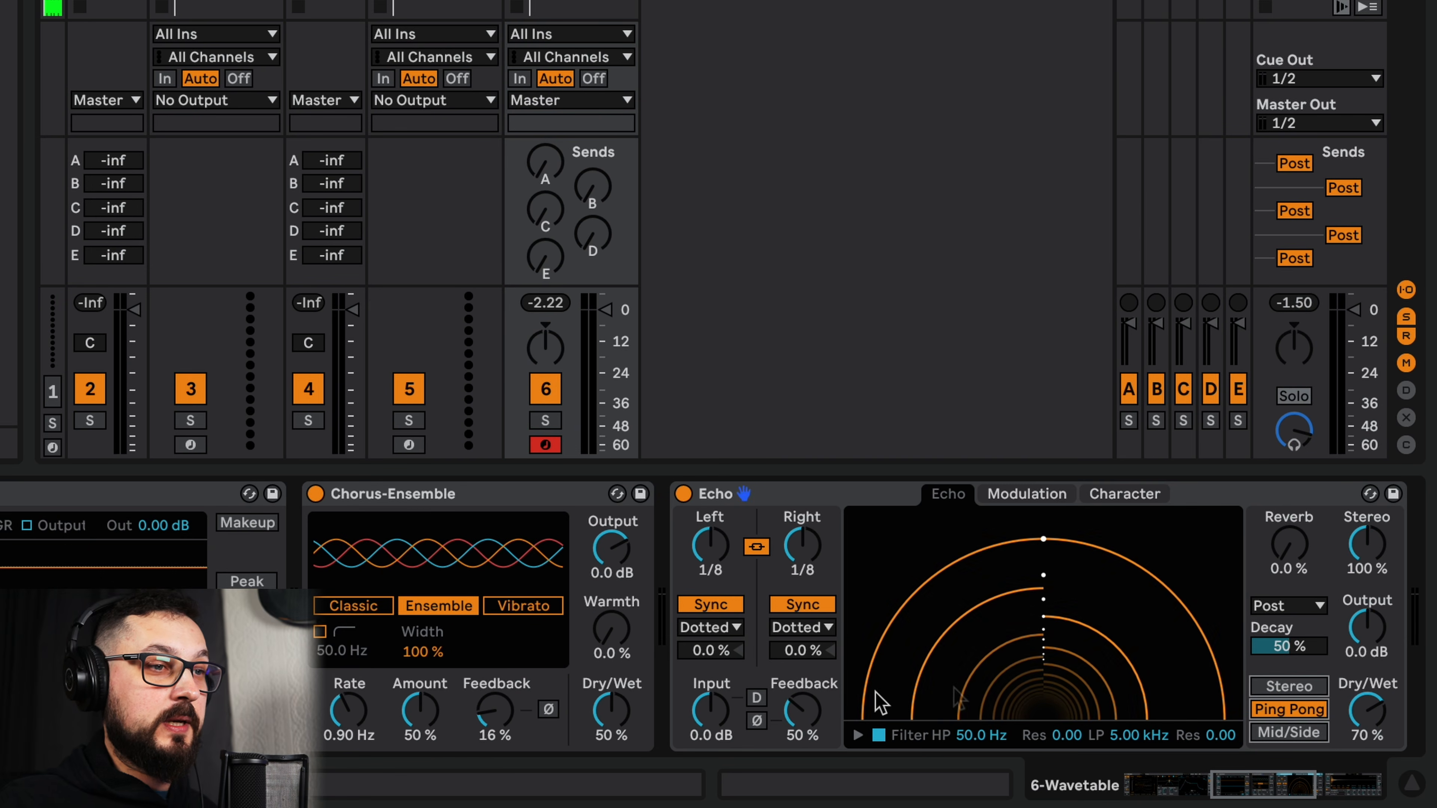
left_click_drag(1360, 722, 1359, 732)
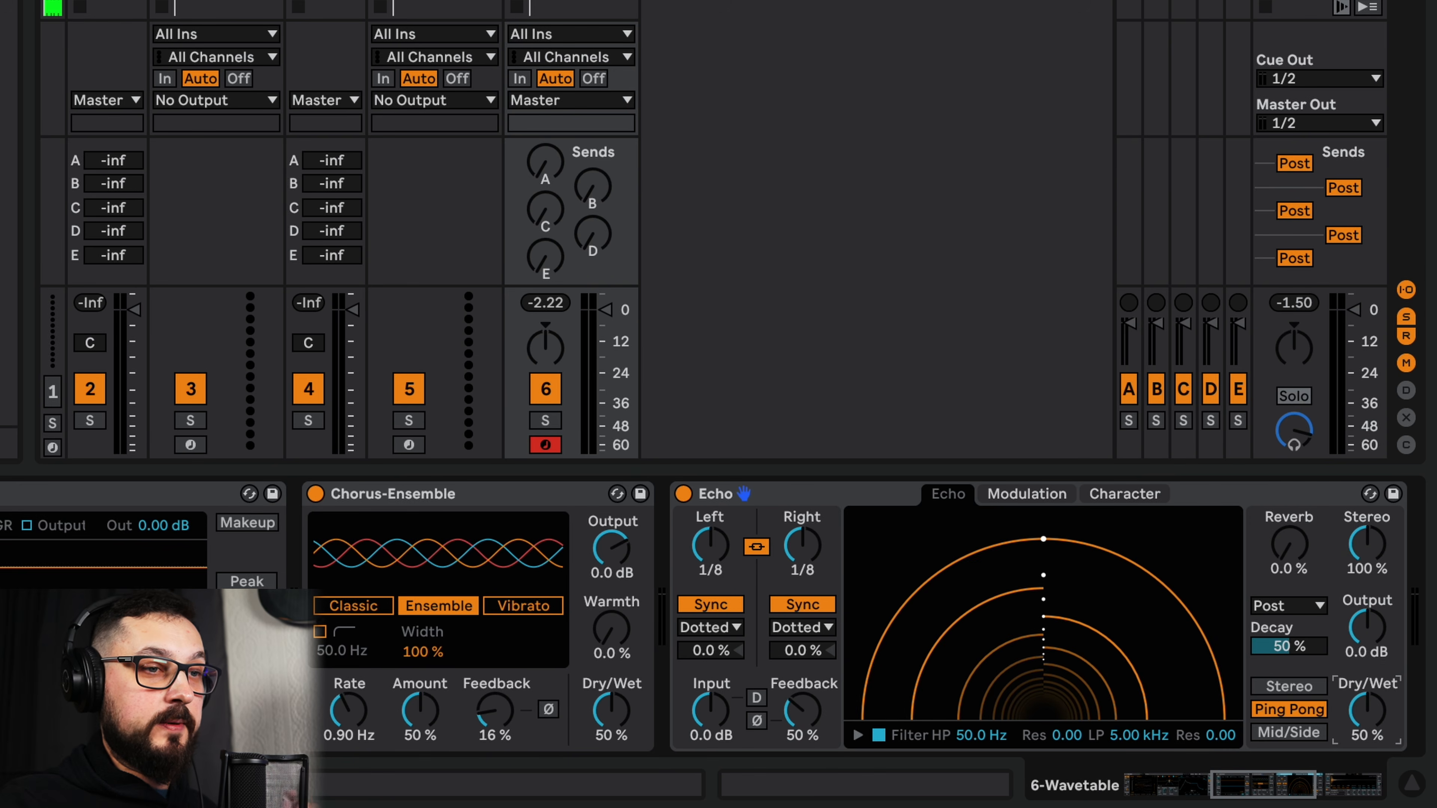
left_click(1299, 793)
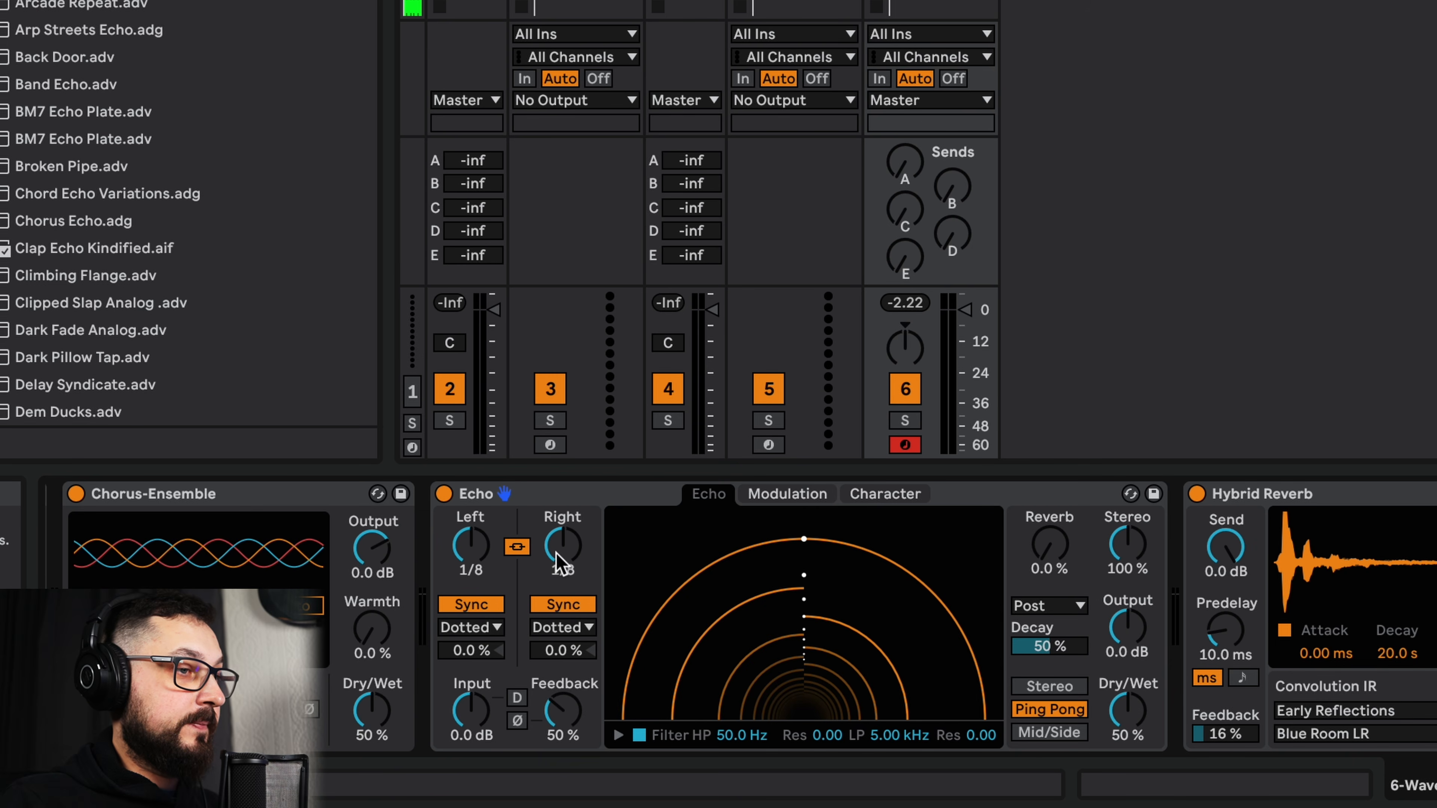
left_click_drag(470, 546, 470, 532)
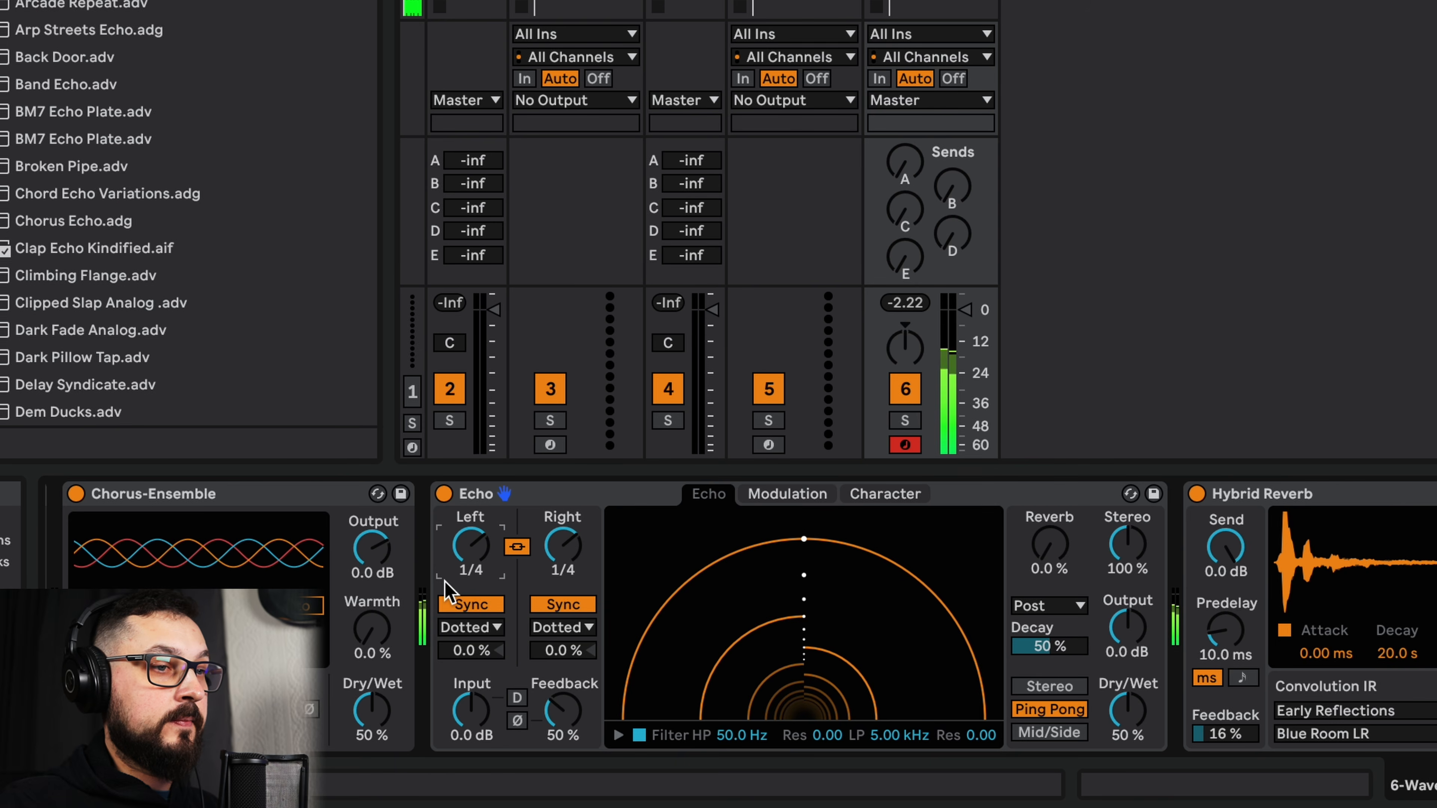
left_click_drag(1127, 545, 1128, 531)
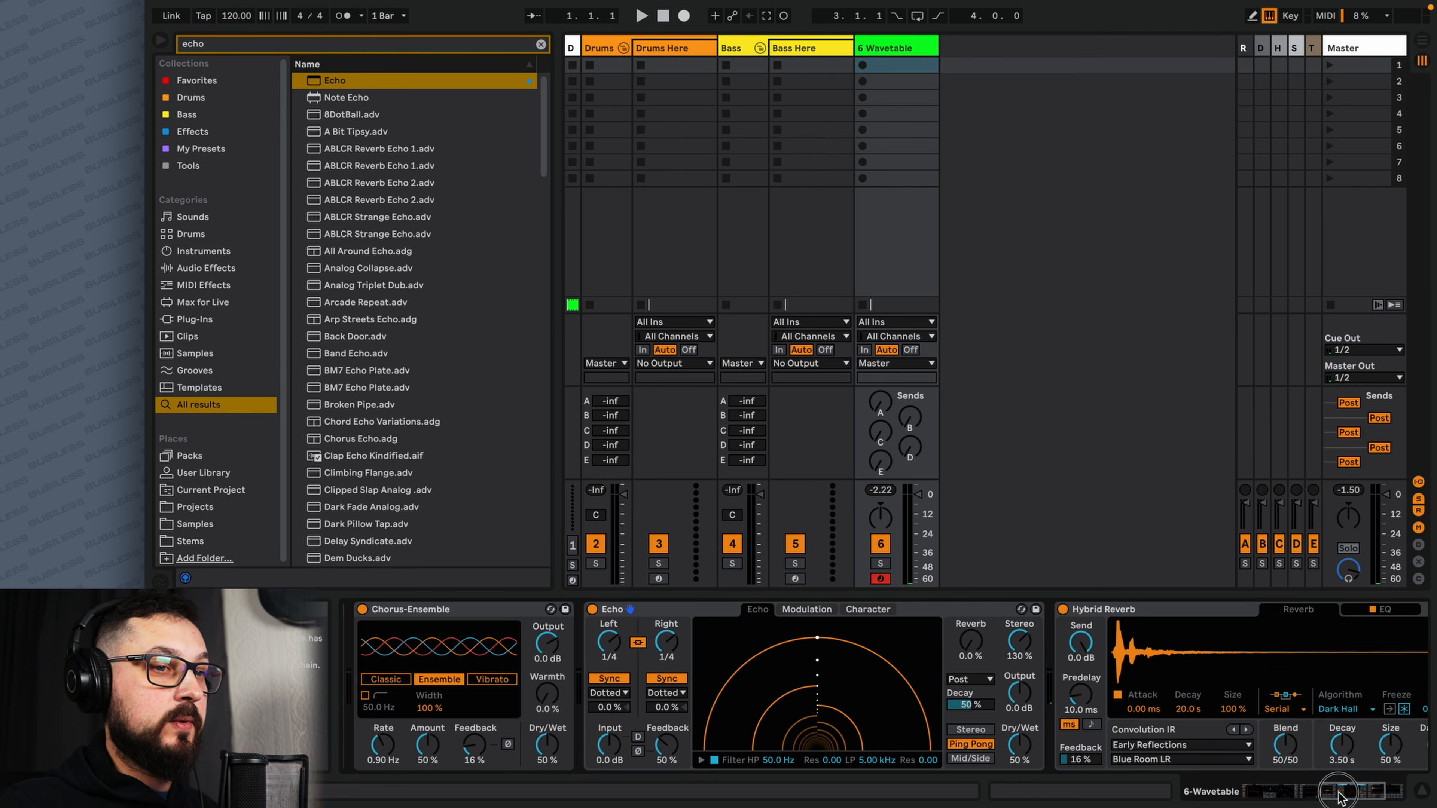
left_click(1370, 792)
left_click_drag(1372, 793, 1266, 793)
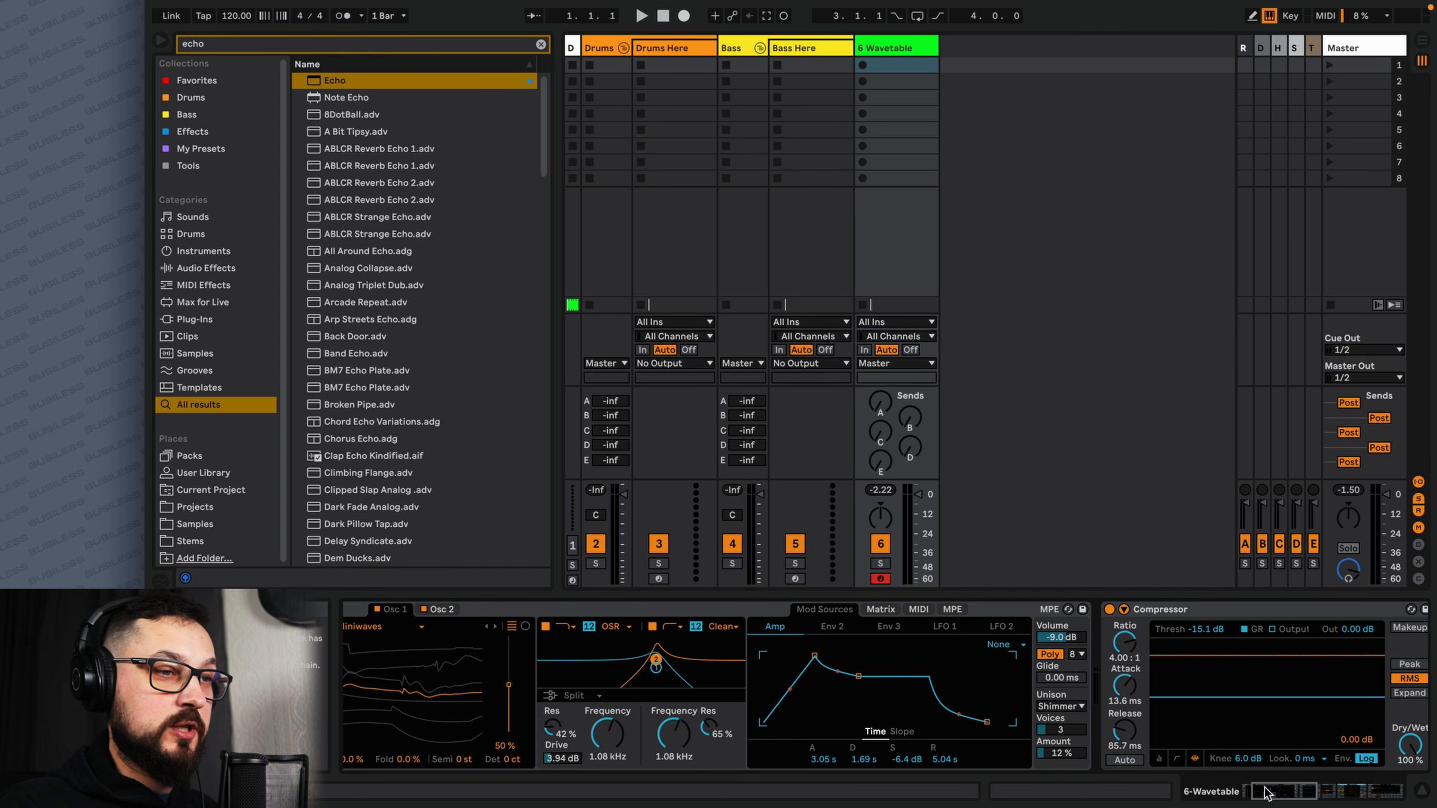
left_click_drag(1266, 793, 1313, 797)
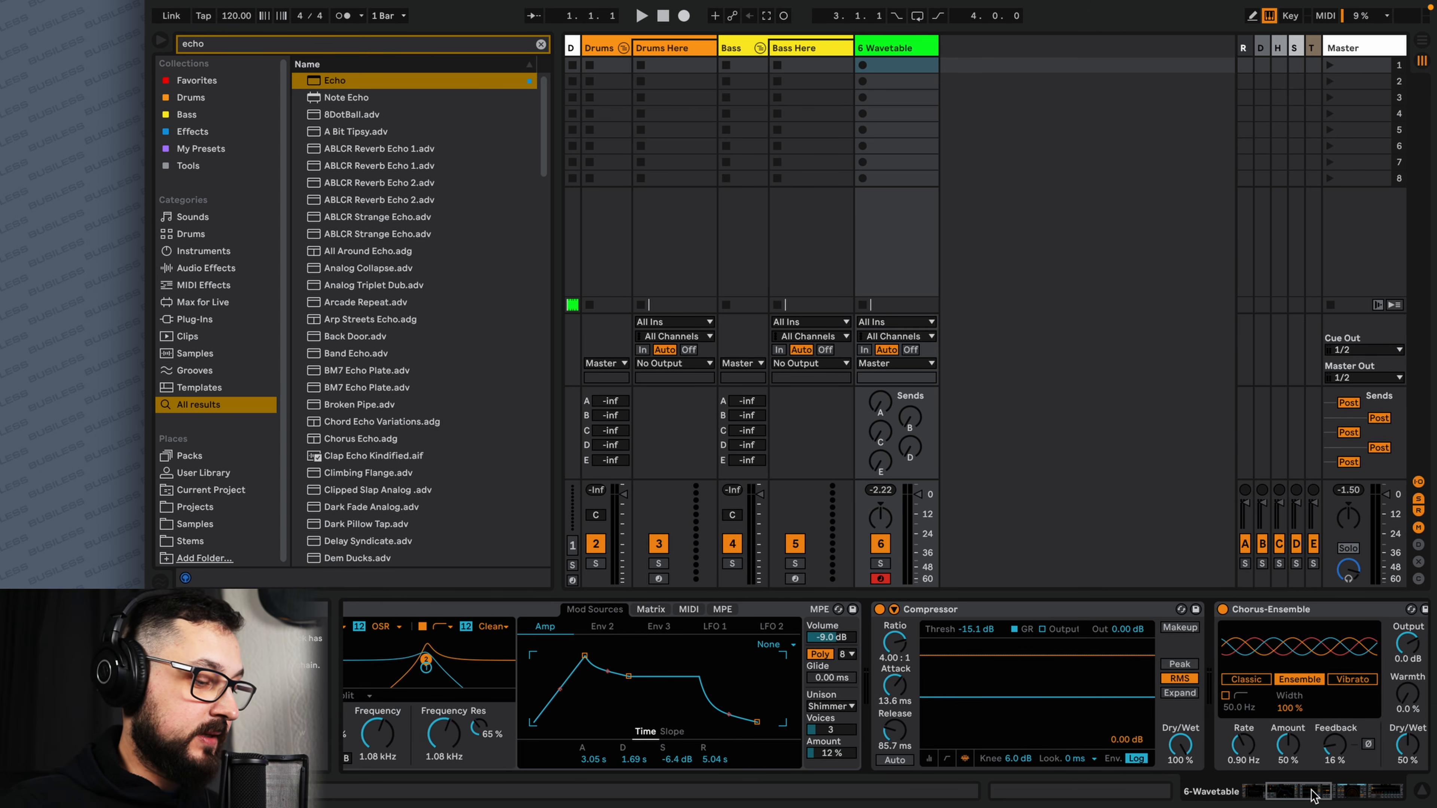